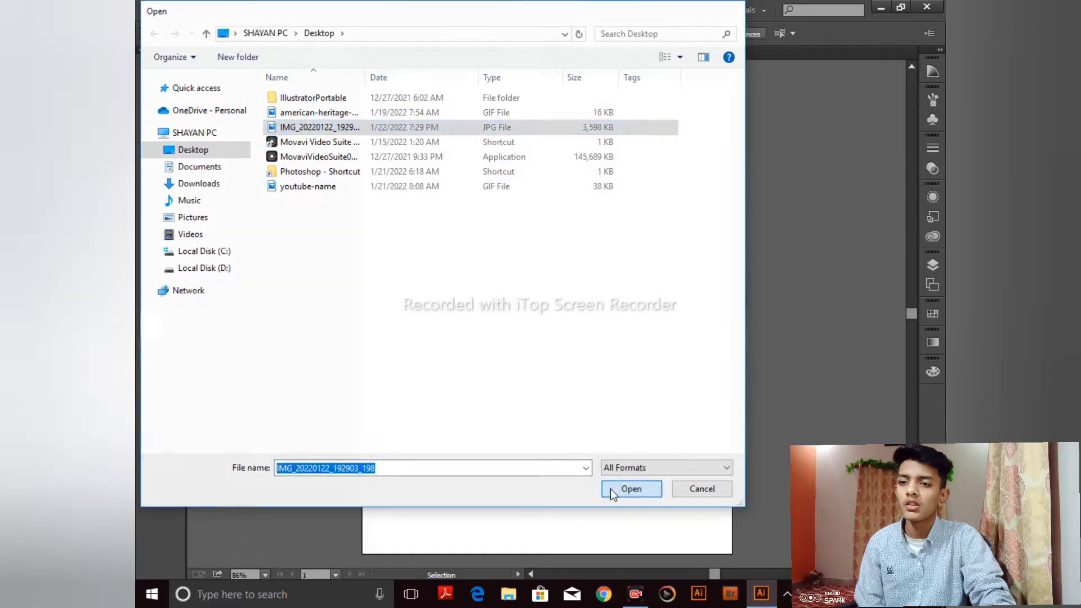
Move the apple sketch photo off the artboard onto the empty canvas to the artboard's right.
key(ctrl+minus)
key(ctrl+minus)
key(ctrl+minus)
key(ctrl+minus)
key(ctrl+minus)
key(ctrl+minus)
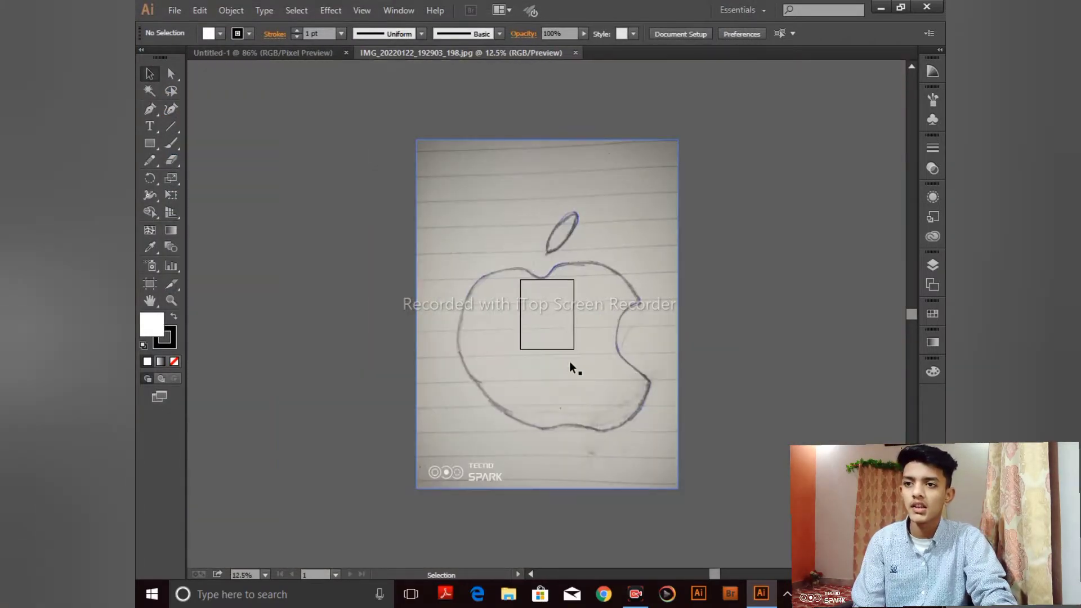
drag(585, 202, 825, 222)
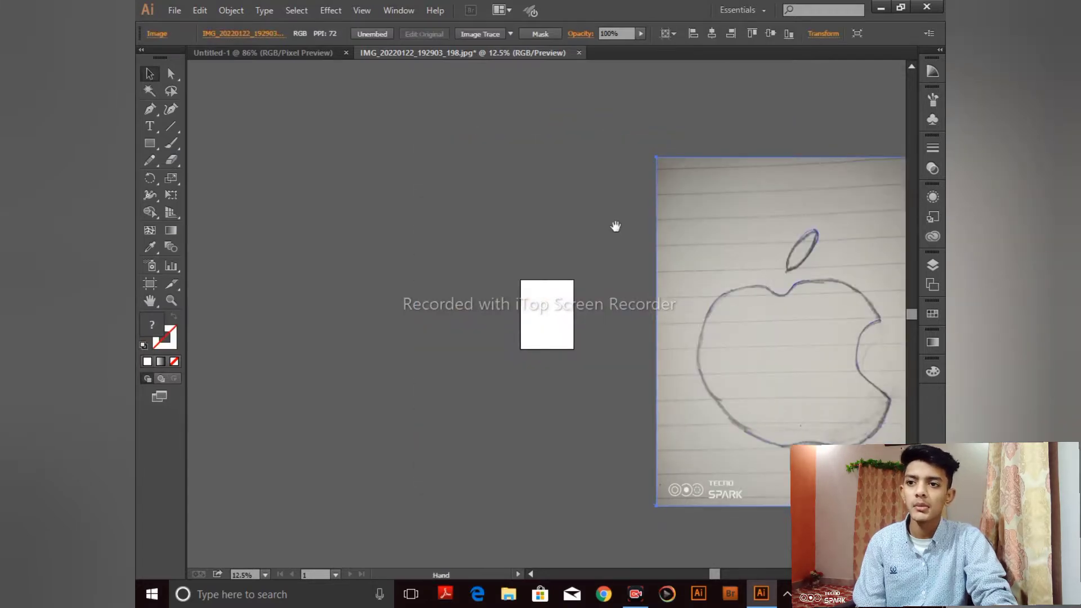
drag(615, 225, 447, 221)
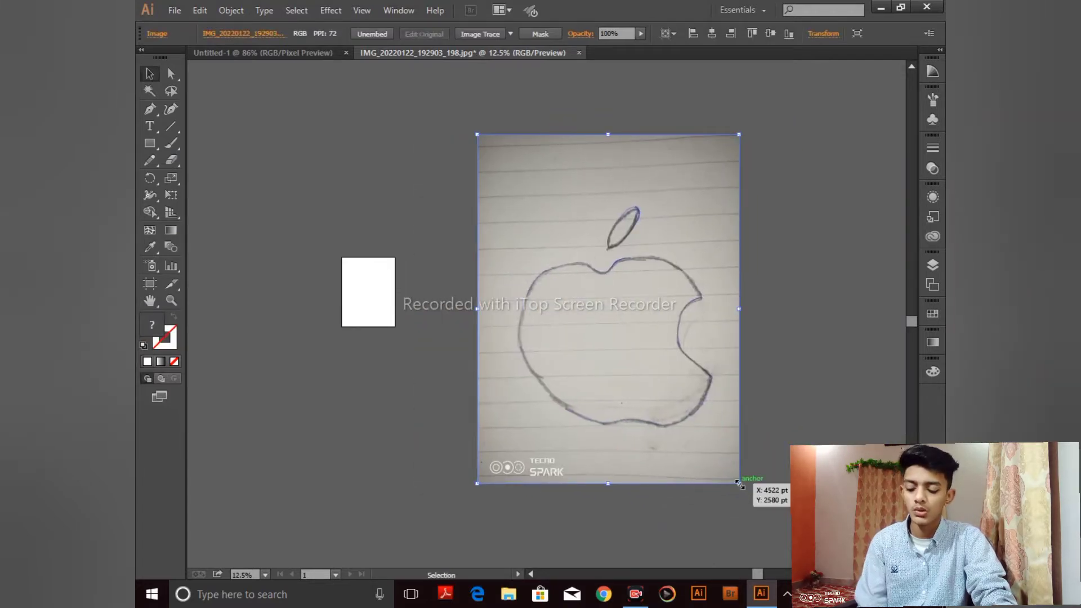
Scale the sketch photo down proportionally to slightly smaller than the artboard and place it just beside the artboard's right edge.
drag(738, 483, 630, 413)
click(734, 429)
drag(606, 314, 428, 294)
key(ctrl+plus)
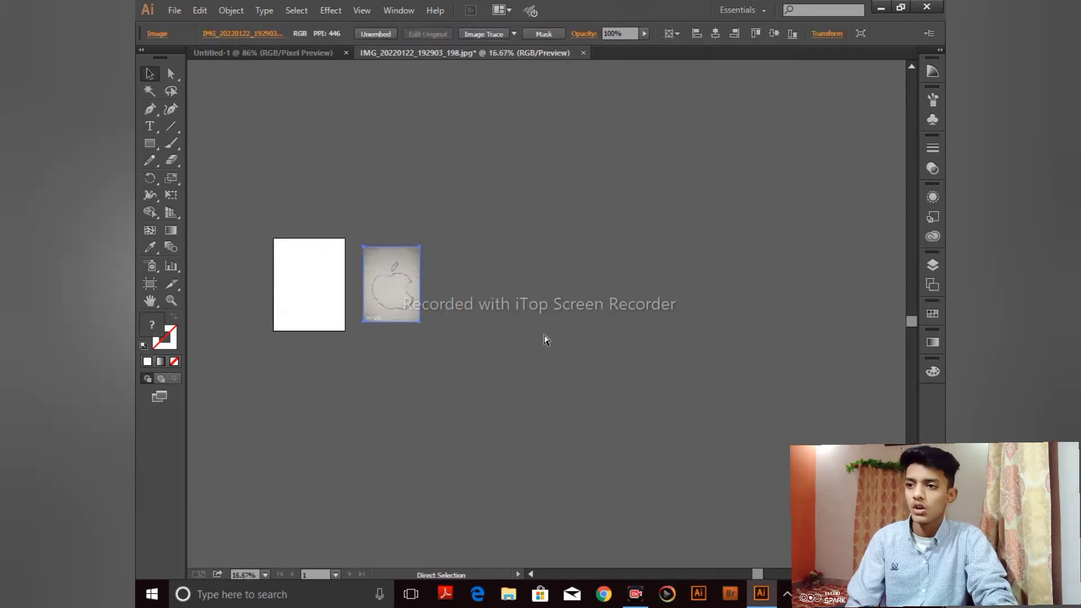
key(ctrl+plus)
key(ctrl+plus)
key(ctrl+plus)
drag(366, 271, 942, 367)
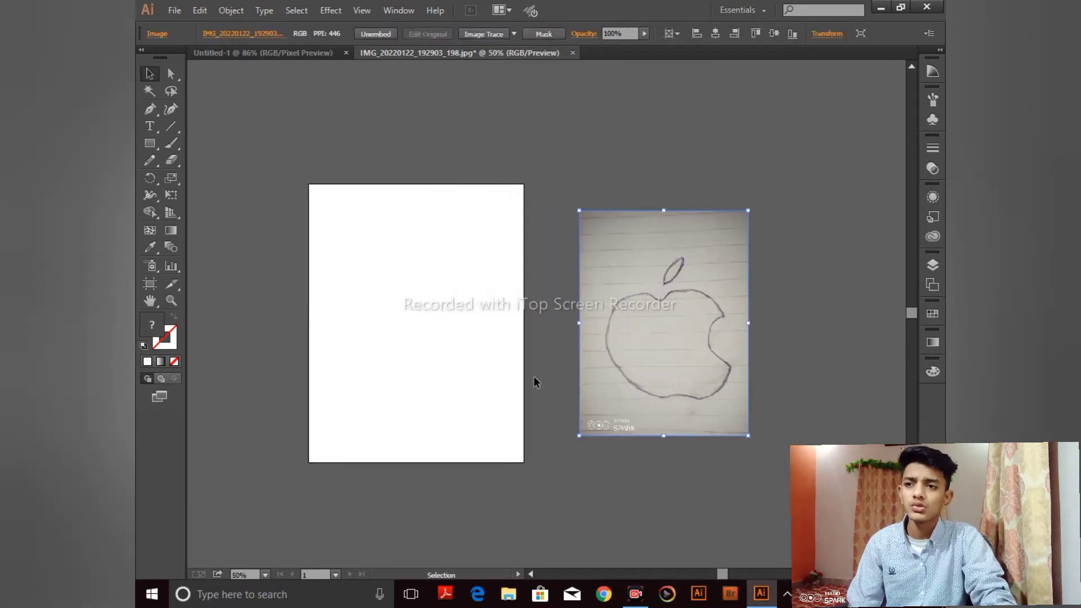
click(580, 193)
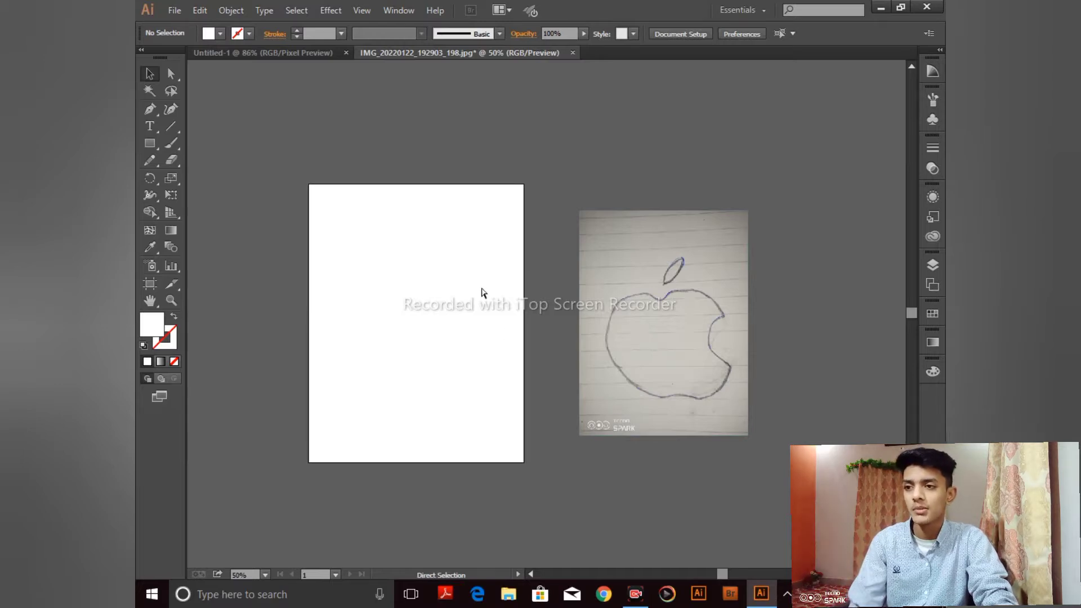
Draw a circle with the Ellipse tool in the upper-left area of the artboard, touching its left edge.
key(ctrl+plus)
drag(425, 286, 624, 261)
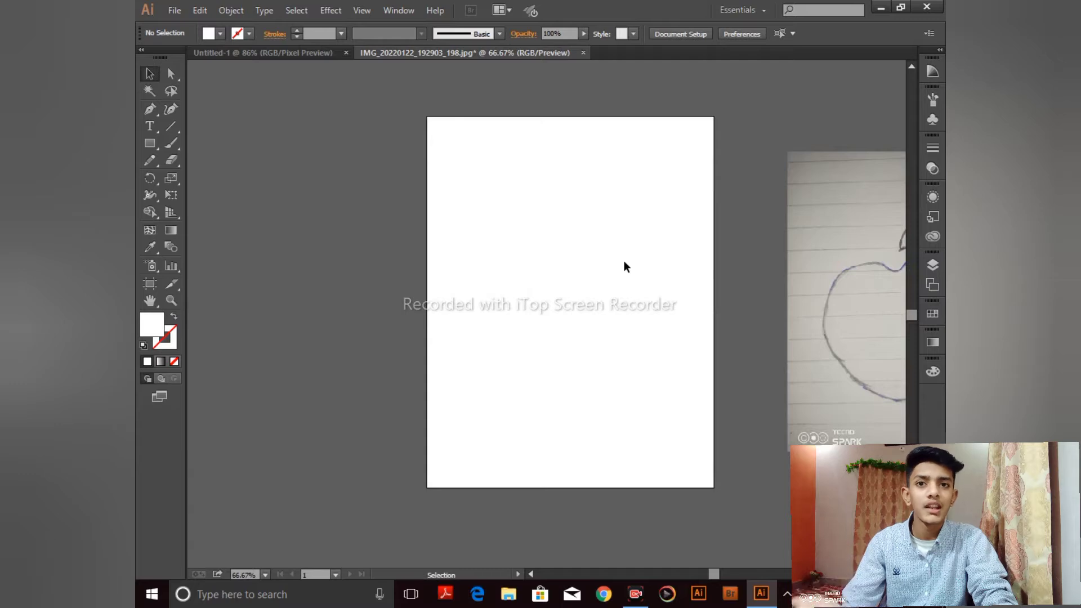
key(ctrl+plus)
key(ctrl+plus)
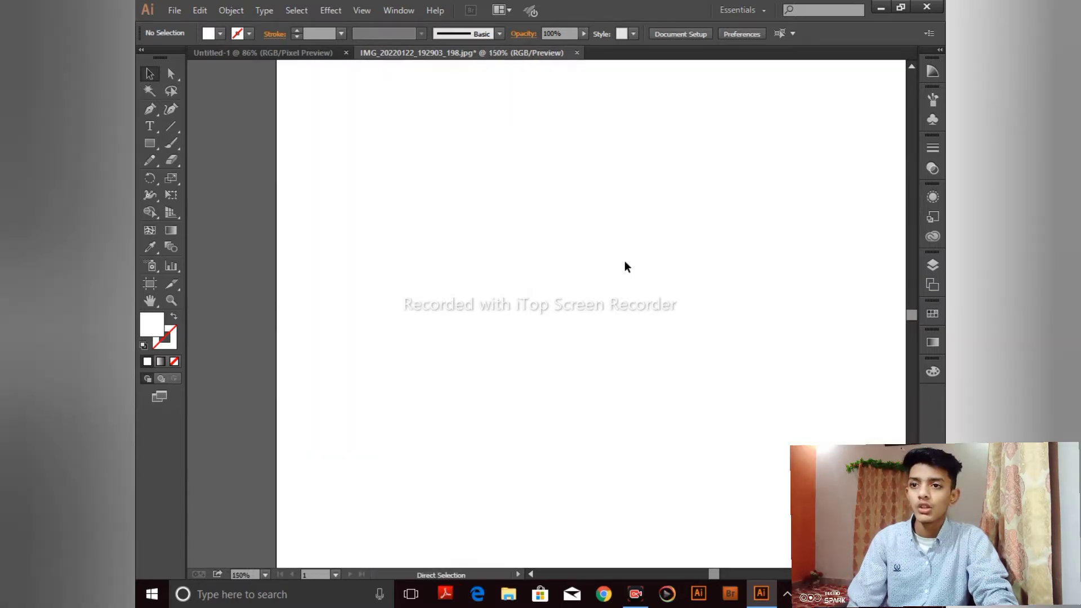
key(ctrl+minus)
drag(613, 263, 560, 263)
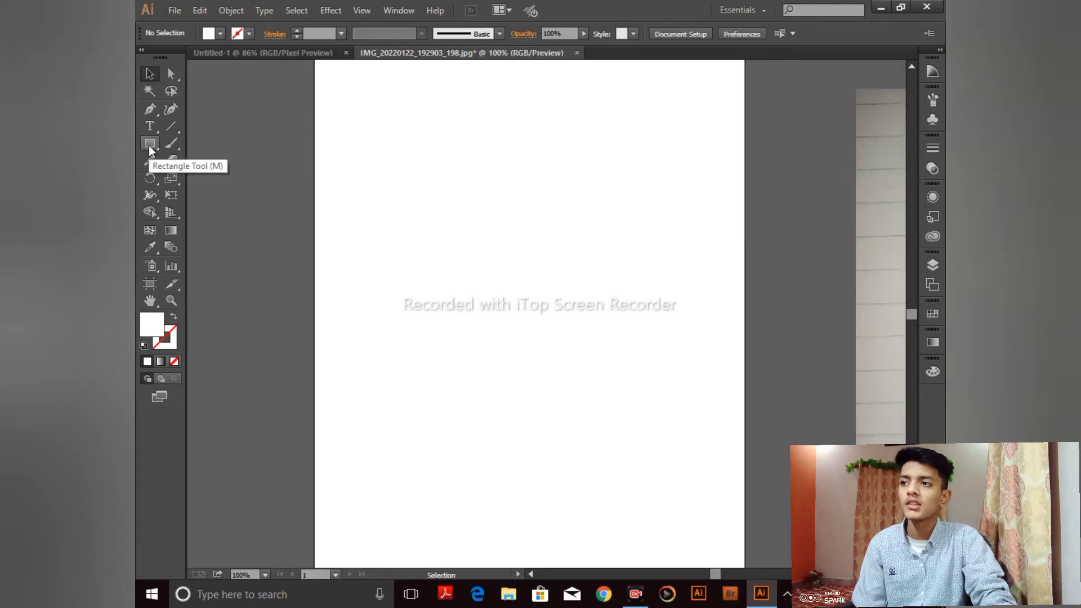
drag(151, 151, 191, 176)
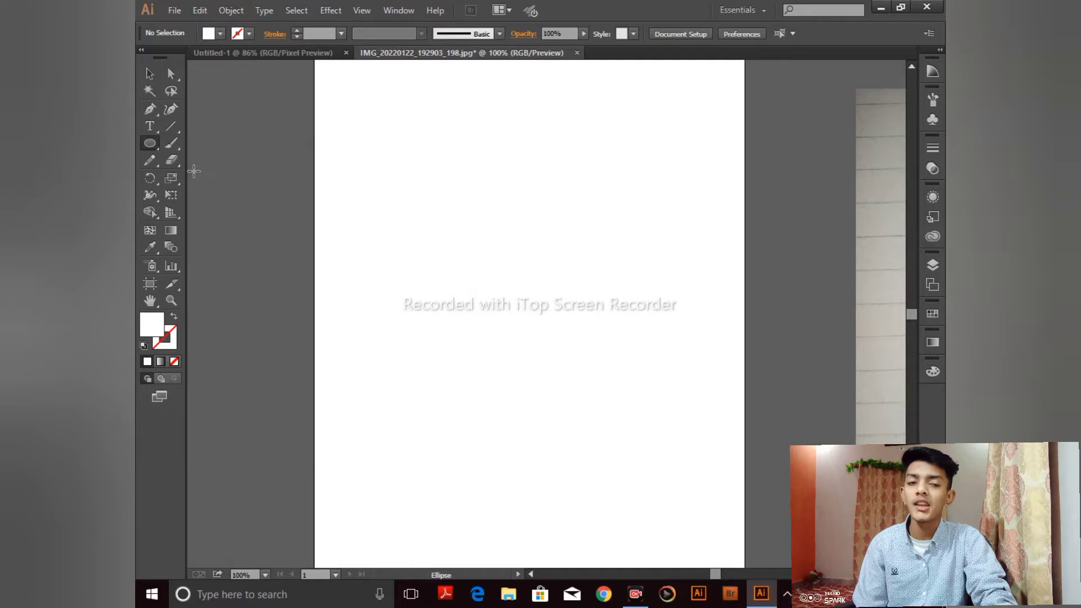
drag(406, 212, 499, 302)
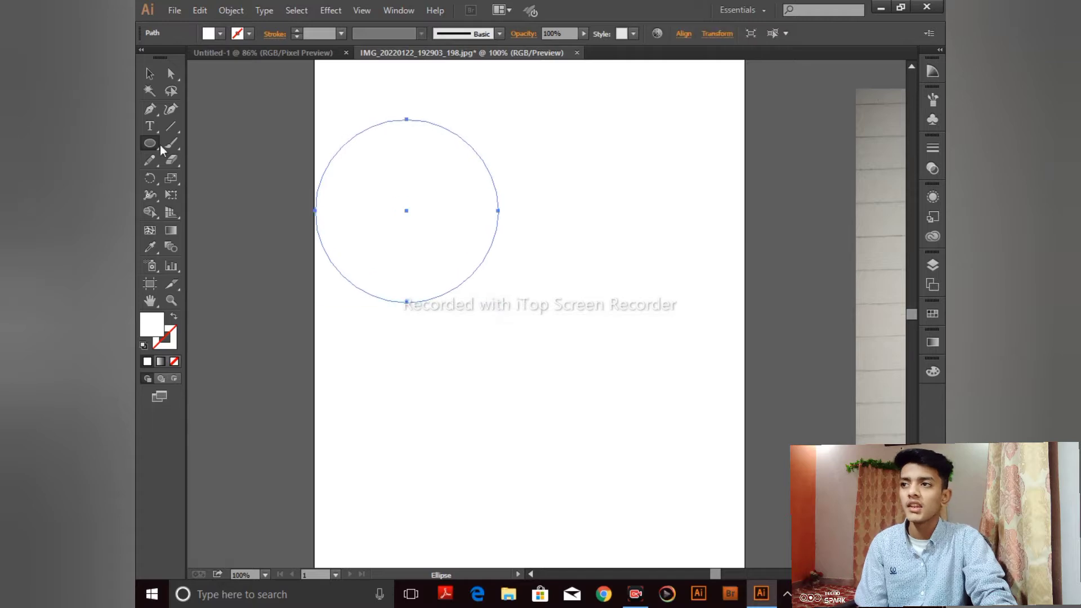
click(149, 75)
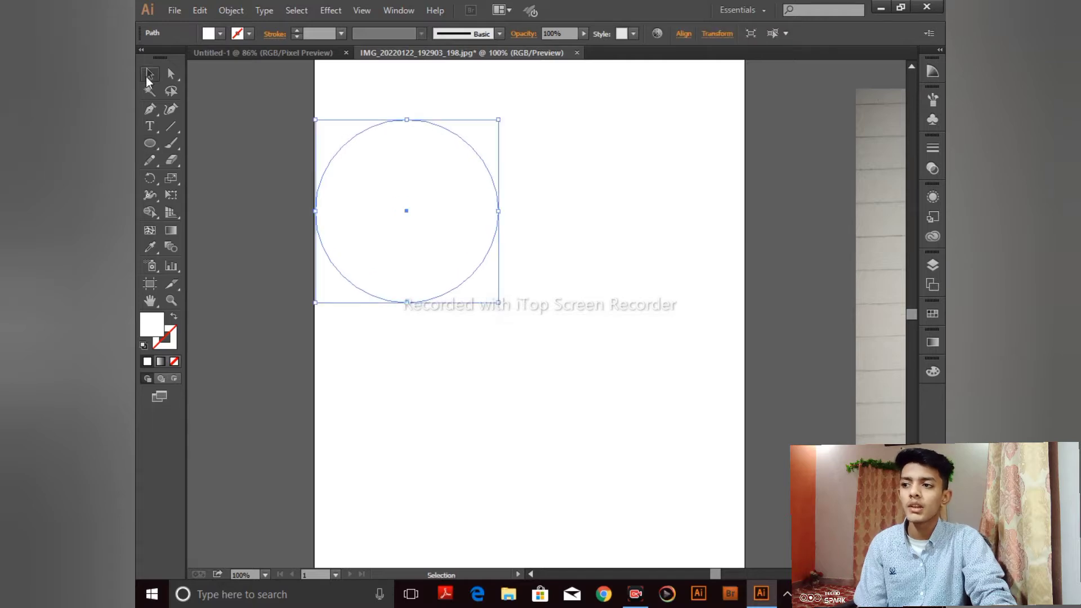
Give the circle a black stroke and no fill.
click(174, 318)
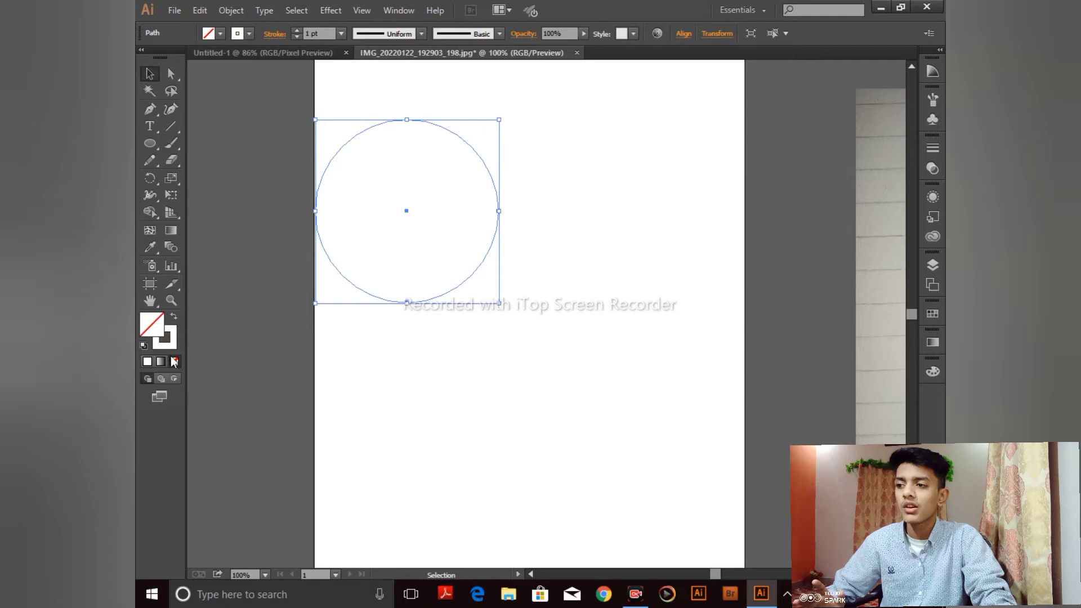
click(147, 361)
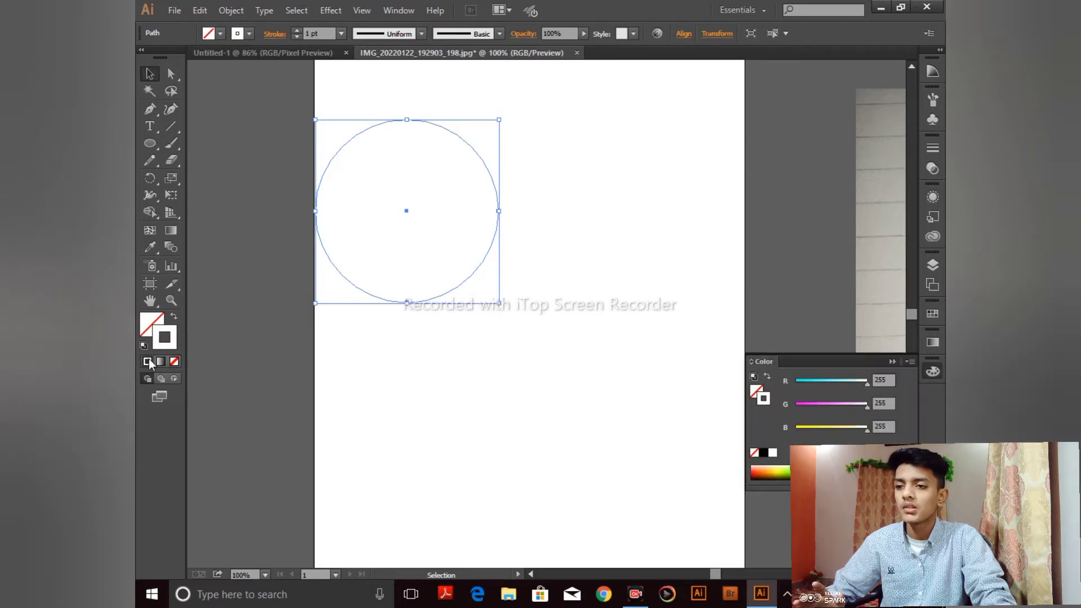
click(762, 452)
click(589, 389)
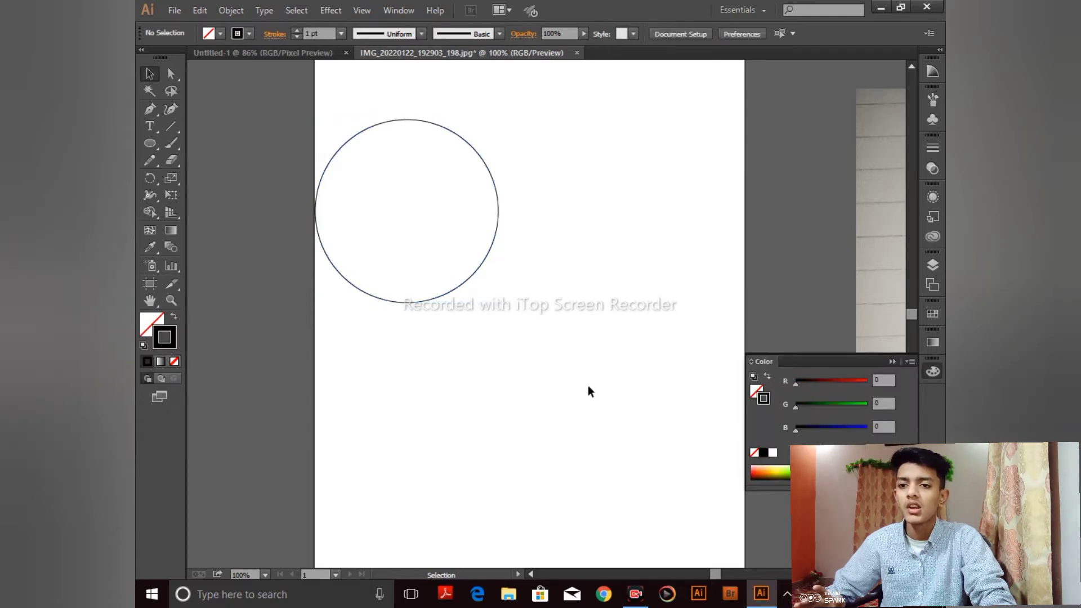
Set the circle's stroke weight to 2 pt and leave isolation mode.
double_click(457, 294)
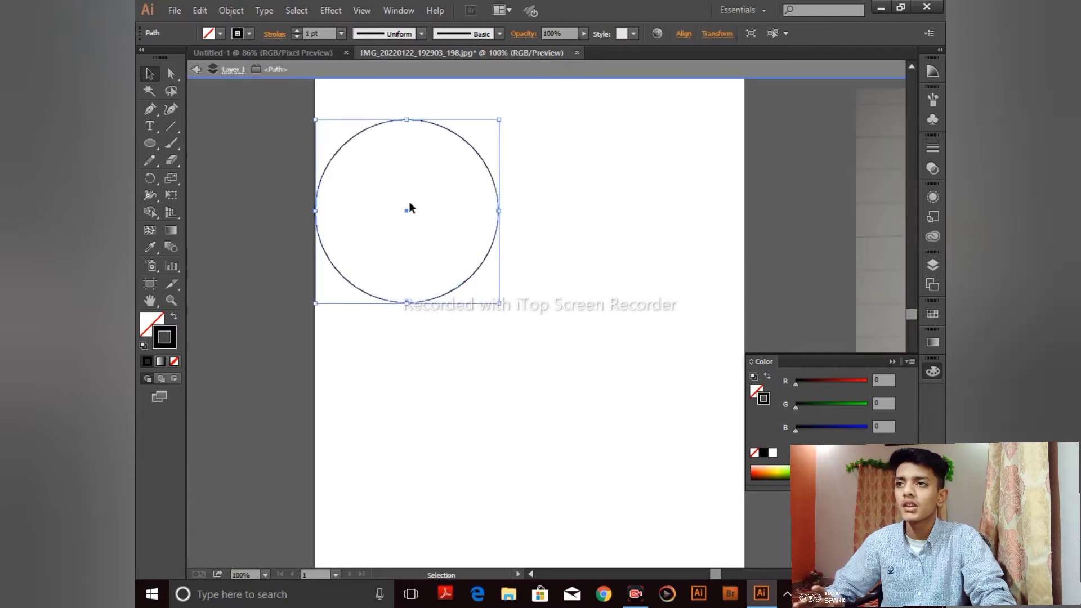
click(341, 34)
click(366, 112)
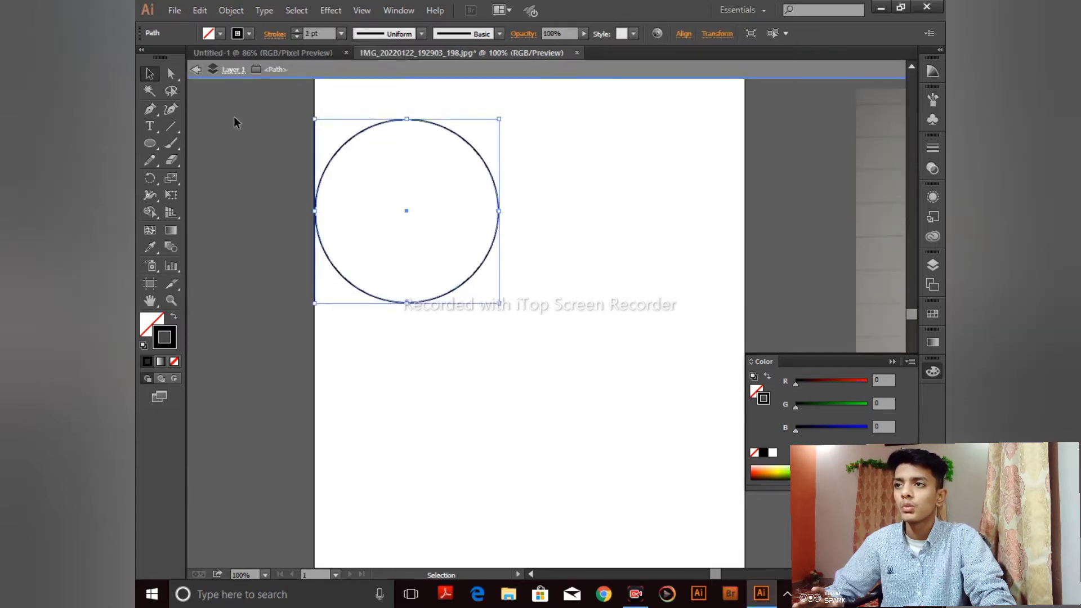
click(195, 70)
click(195, 72)
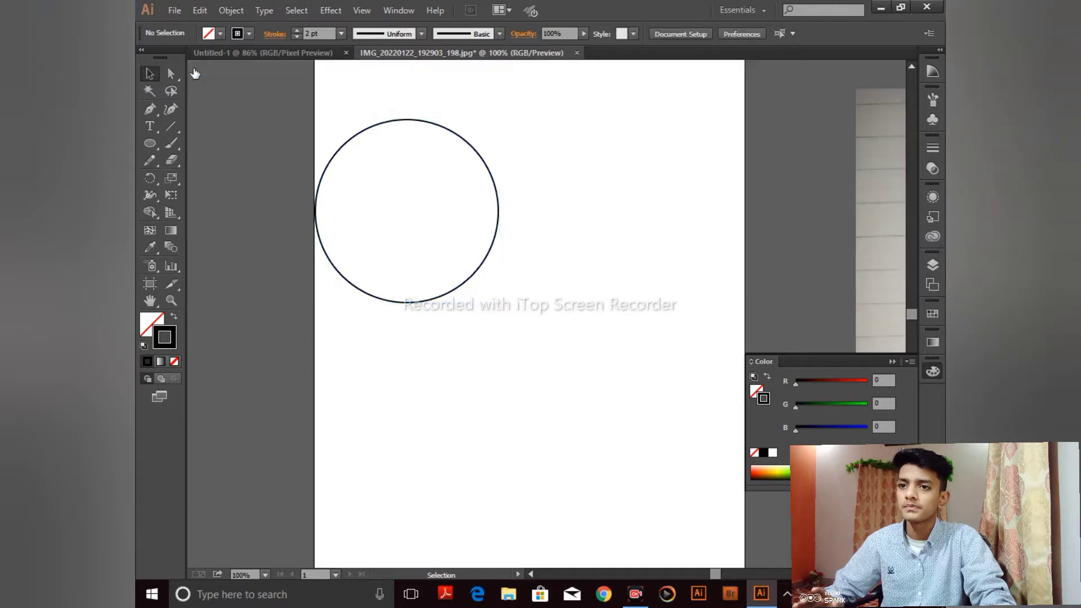
click(890, 362)
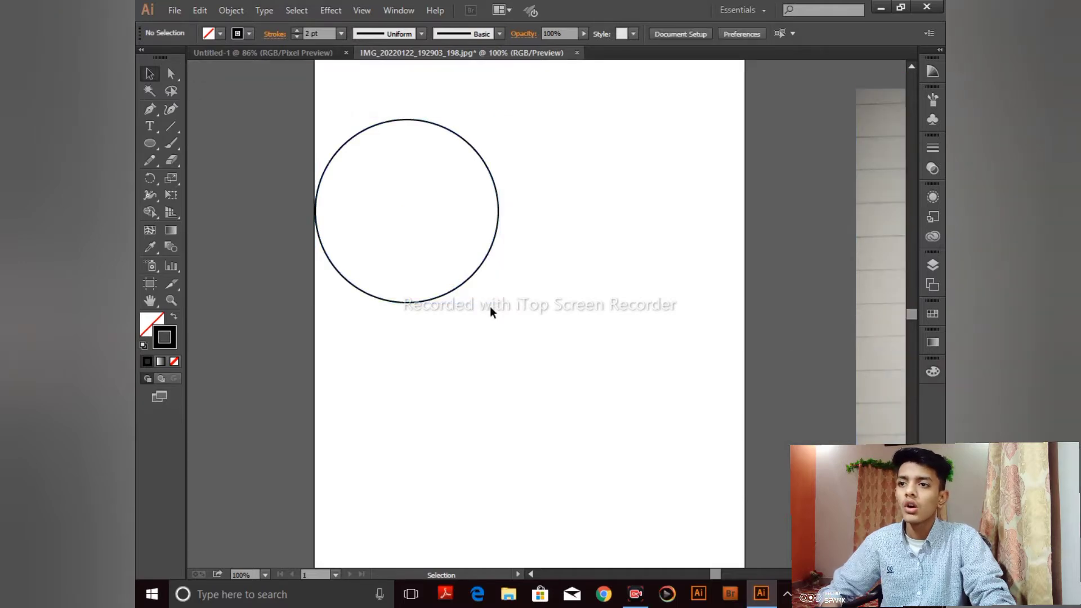
Try moving the circle inward and duplicating it with Copy and Paste, and undo both changes.
drag(471, 276, 582, 304)
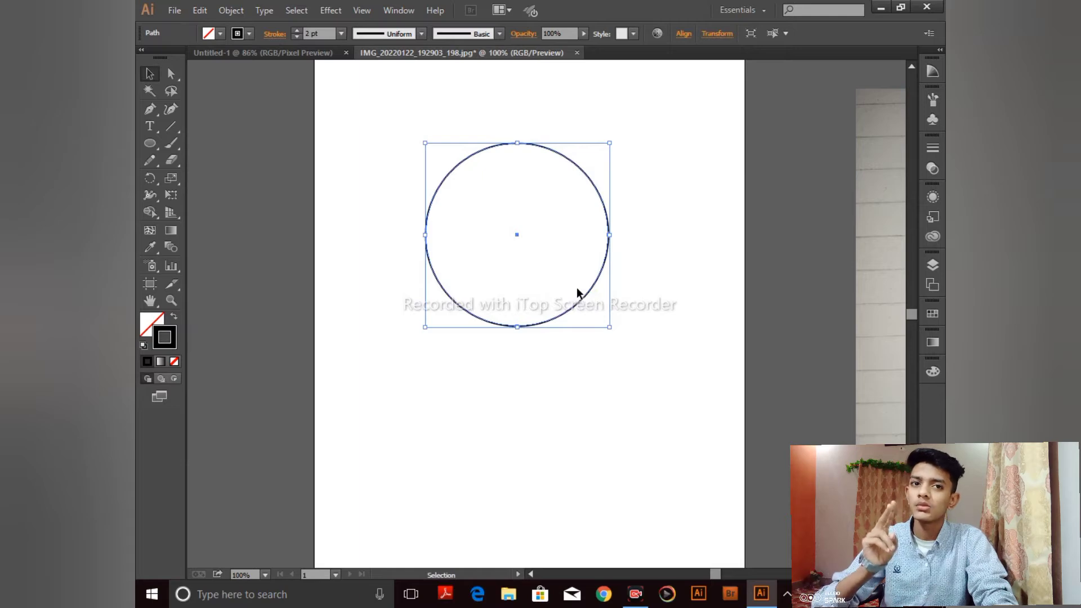
key(alt+o)
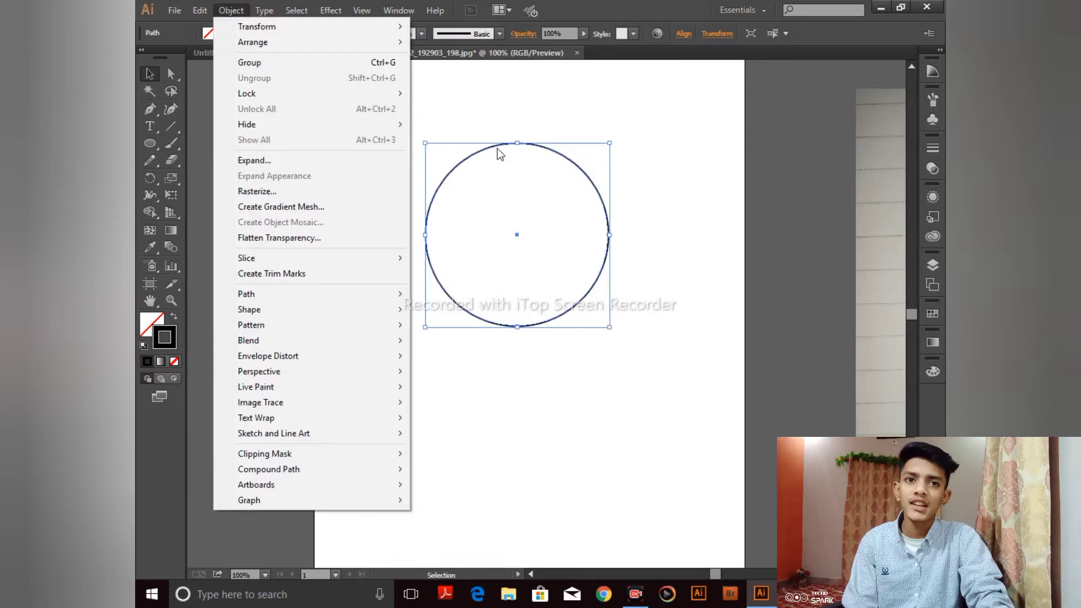
mouse_move(198, 13)
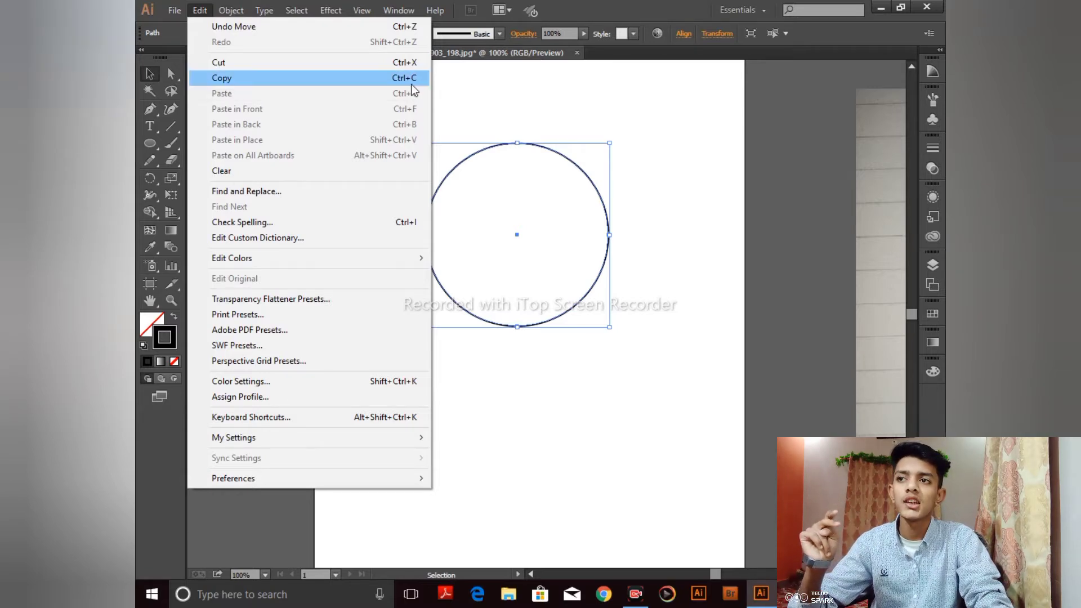
click(262, 79)
click(201, 10)
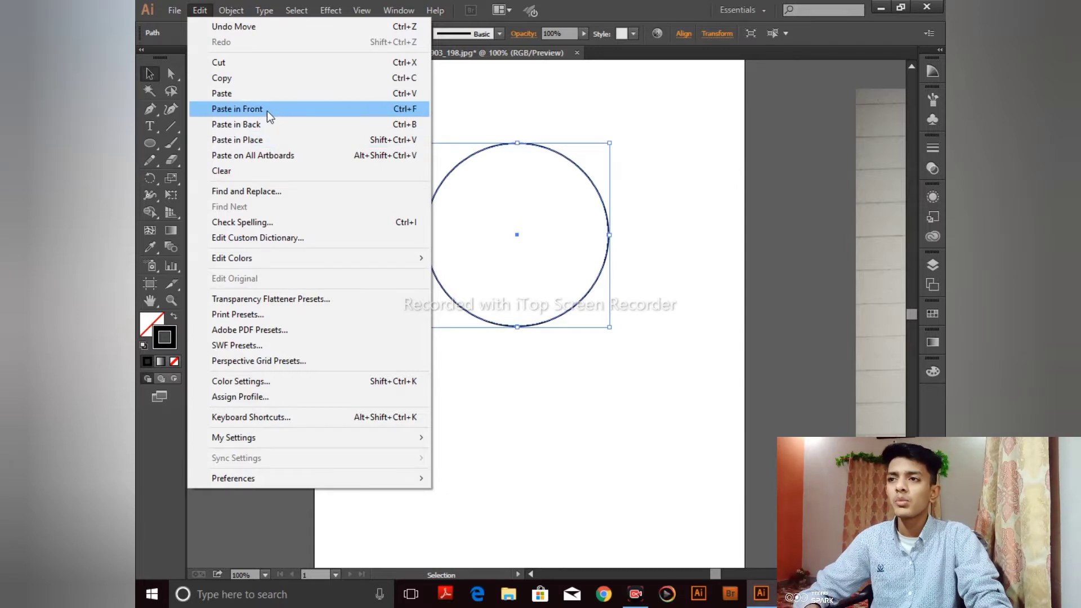
click(272, 95)
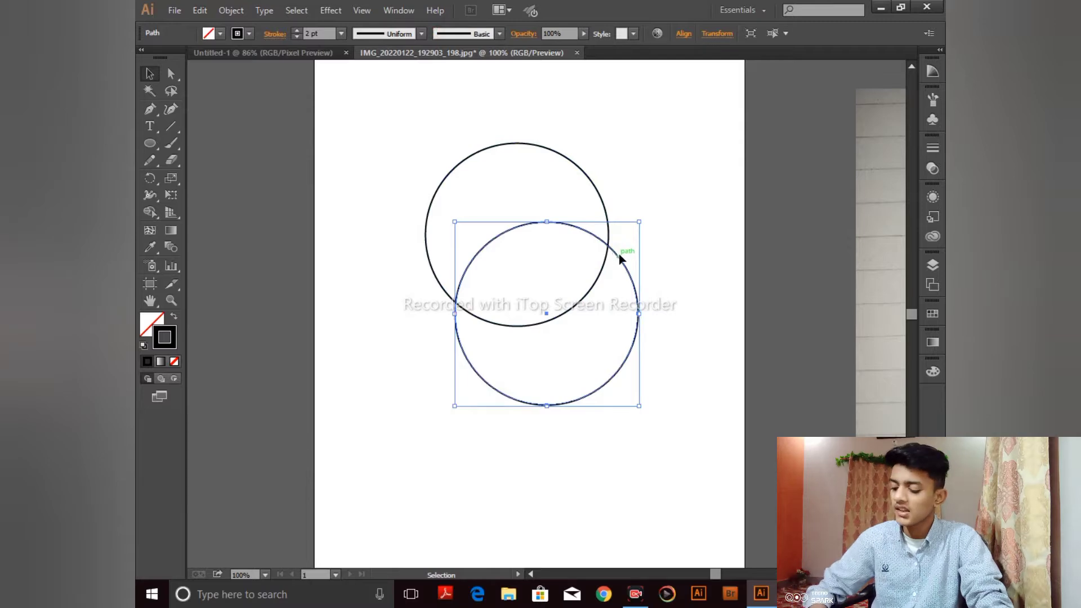
key(ctrl+z)
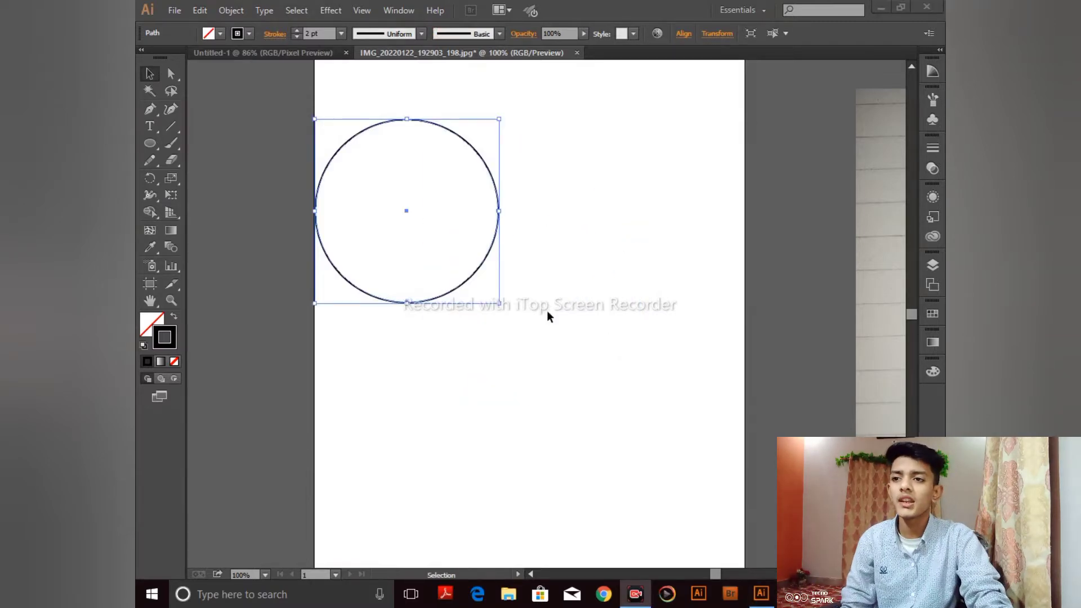
Move the circle away from the artboard's edge and place a level duplicate half a circle width to its right.
click(525, 288)
drag(483, 268, 546, 299)
click(666, 301)
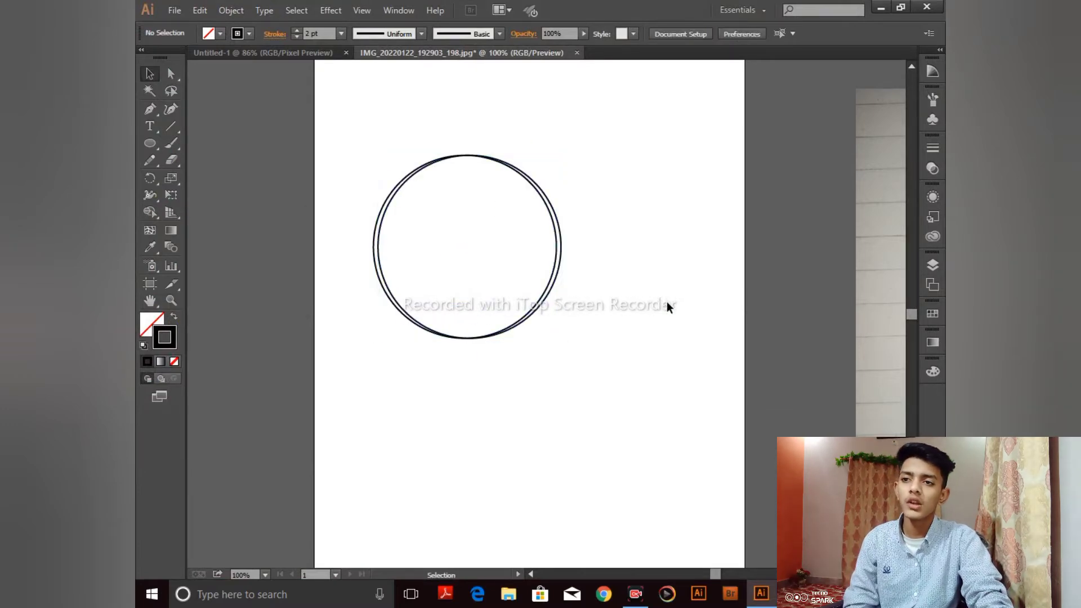
key(ctrl+z)
click(558, 266)
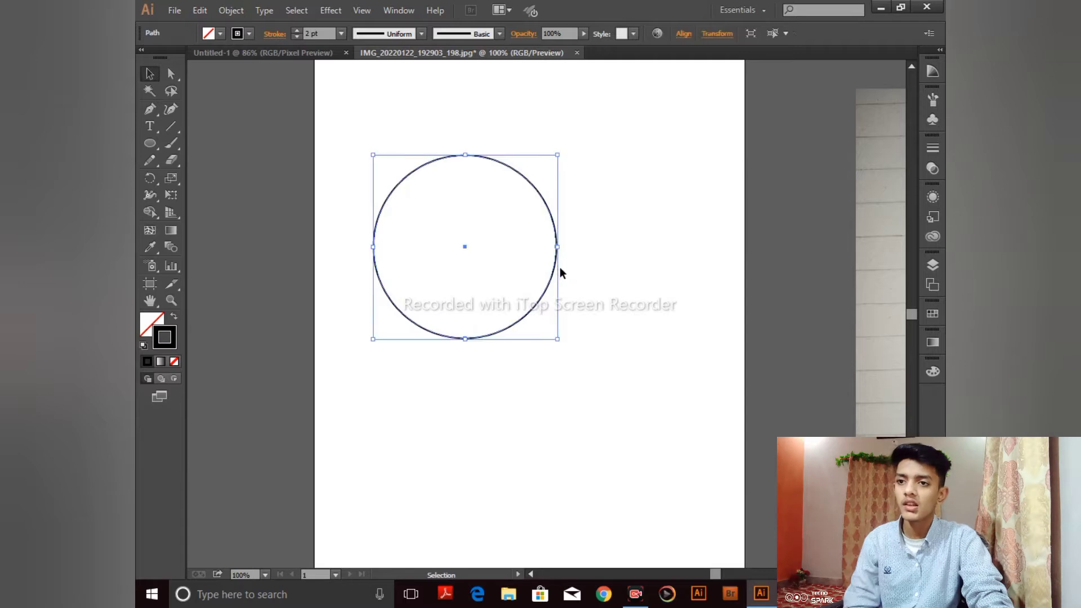
drag(553, 278, 645, 280)
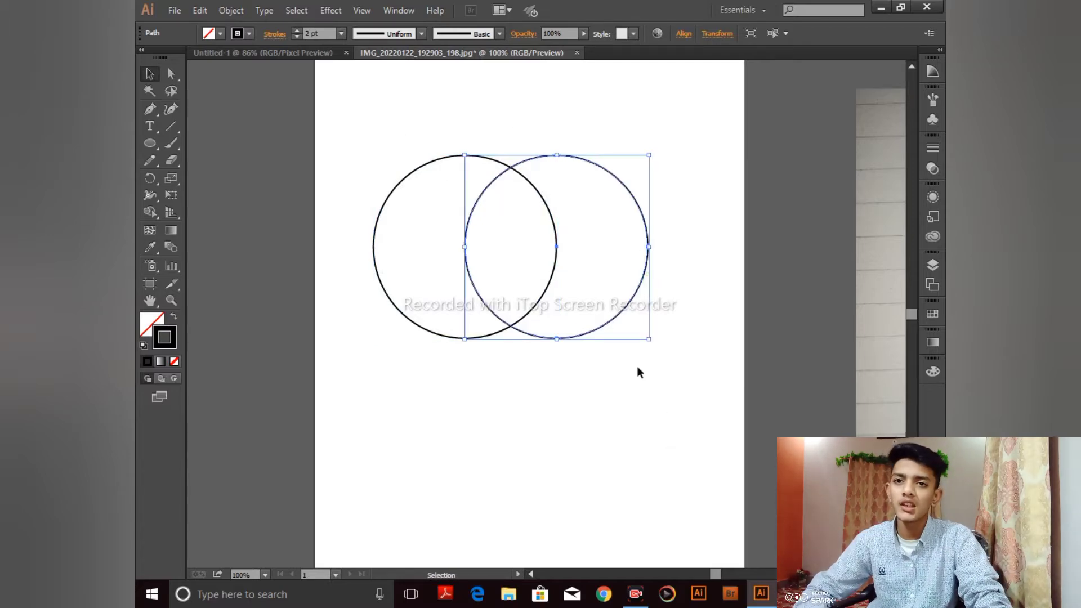
Merge the two overlapping circles into one outline with the Pathfinder Unite mode and reselect the merged shape.
drag(349, 96, 707, 355)
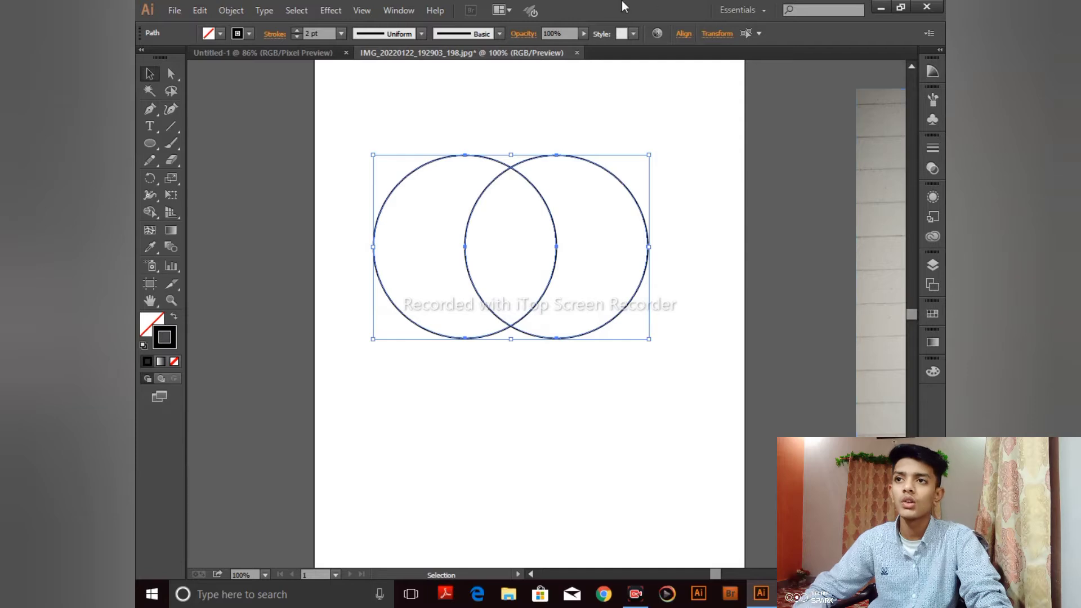
click(414, 13)
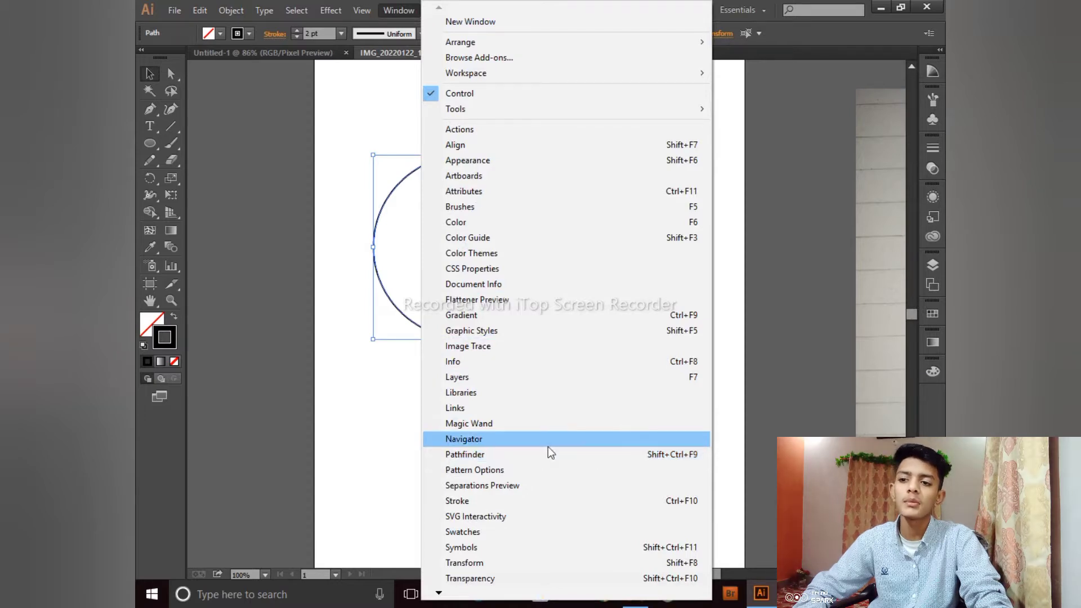
click(502, 455)
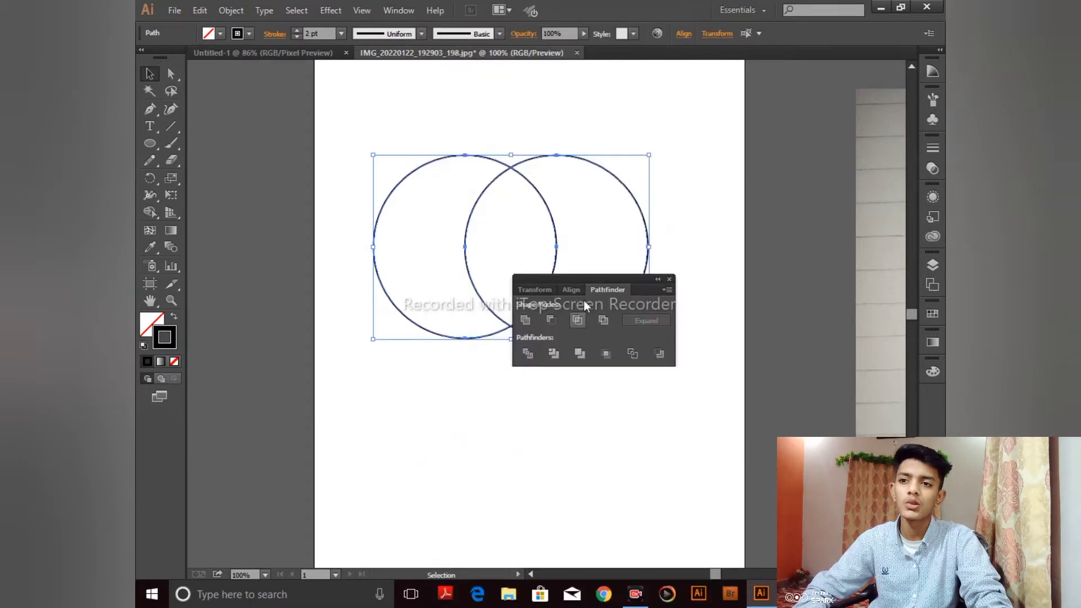
drag(801, 256, 834, 247)
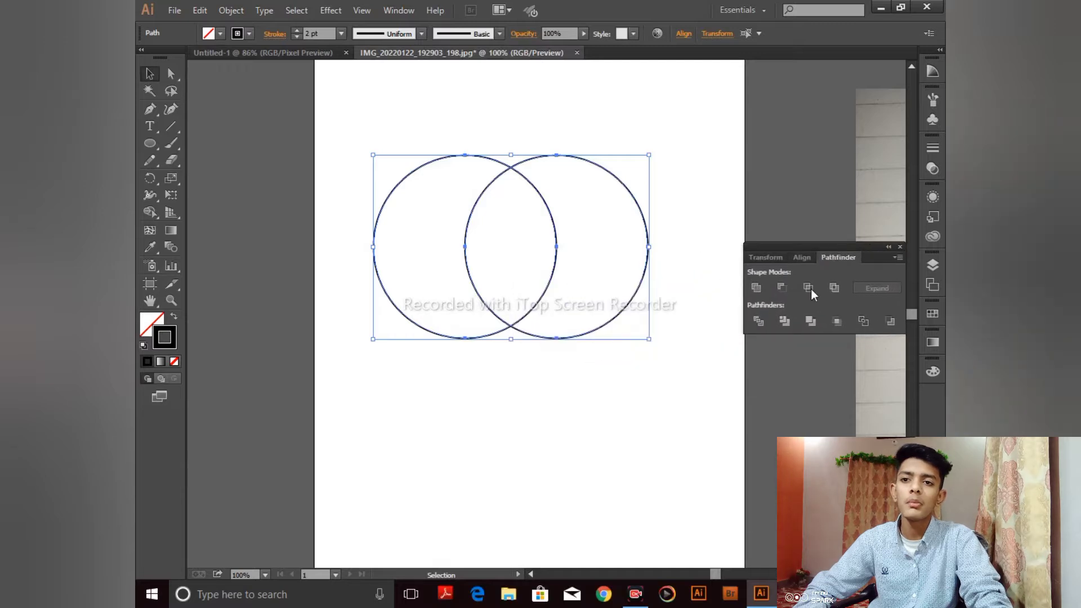
click(755, 289)
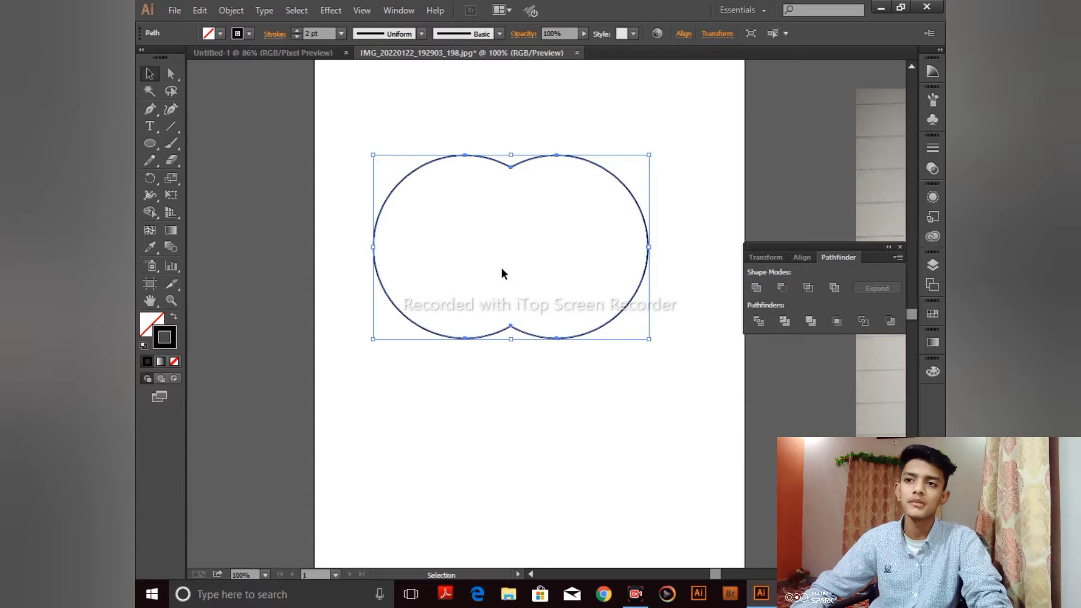
click(645, 369)
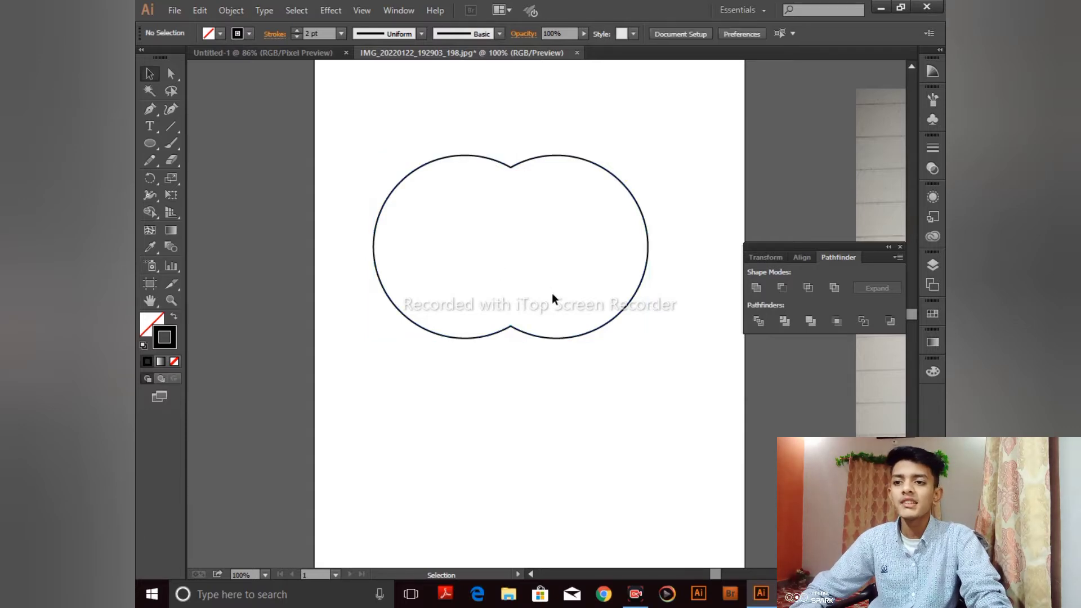
click(599, 332)
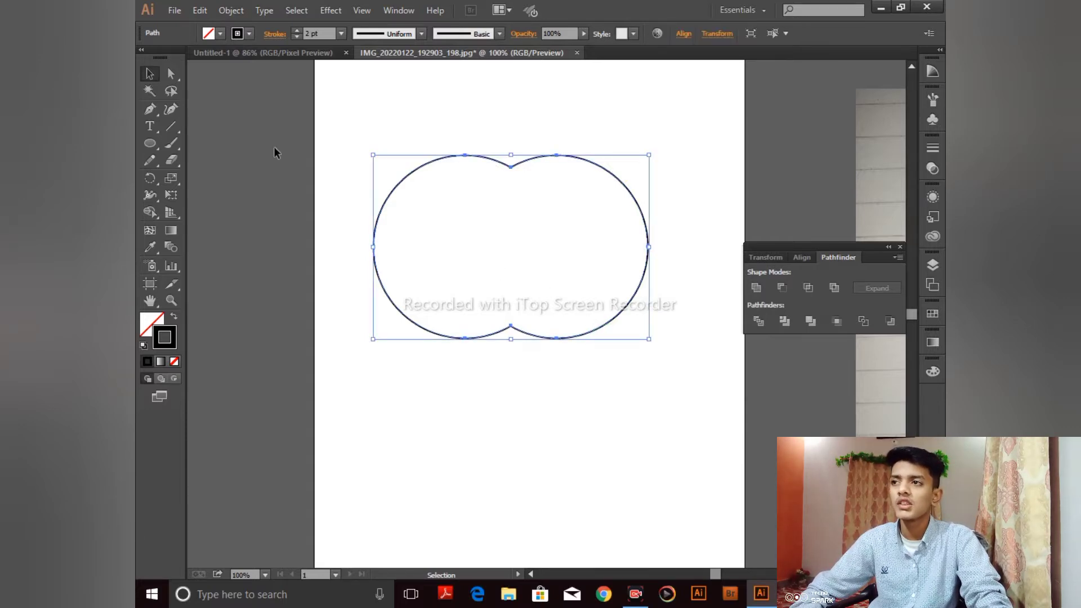
Select the merged outline's lower three anchor points and move them straight down to stretch it into an apple body.
click(172, 74)
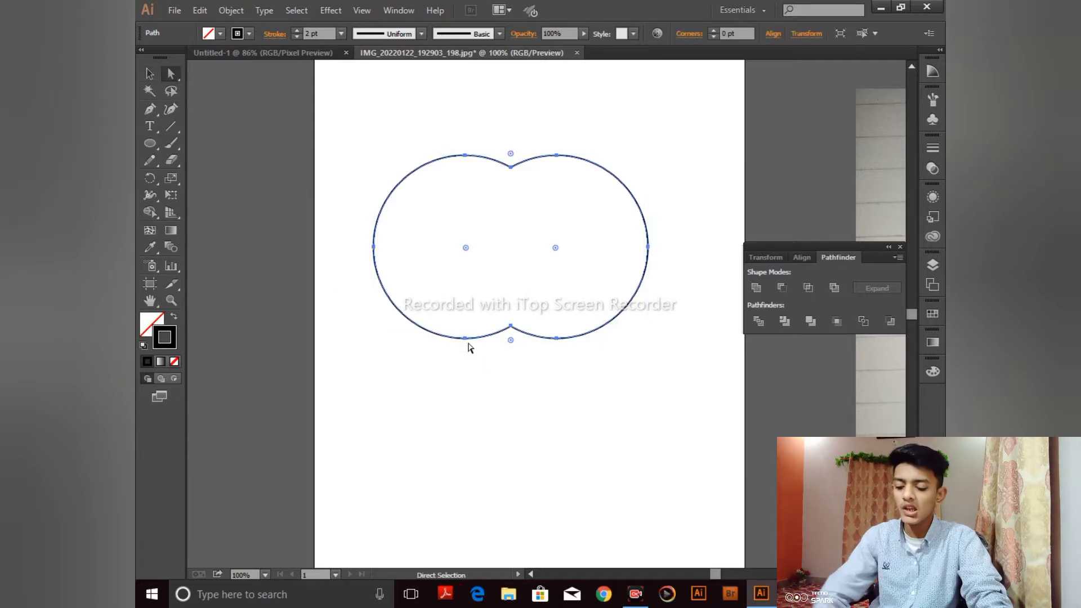
key(ctrl+plus)
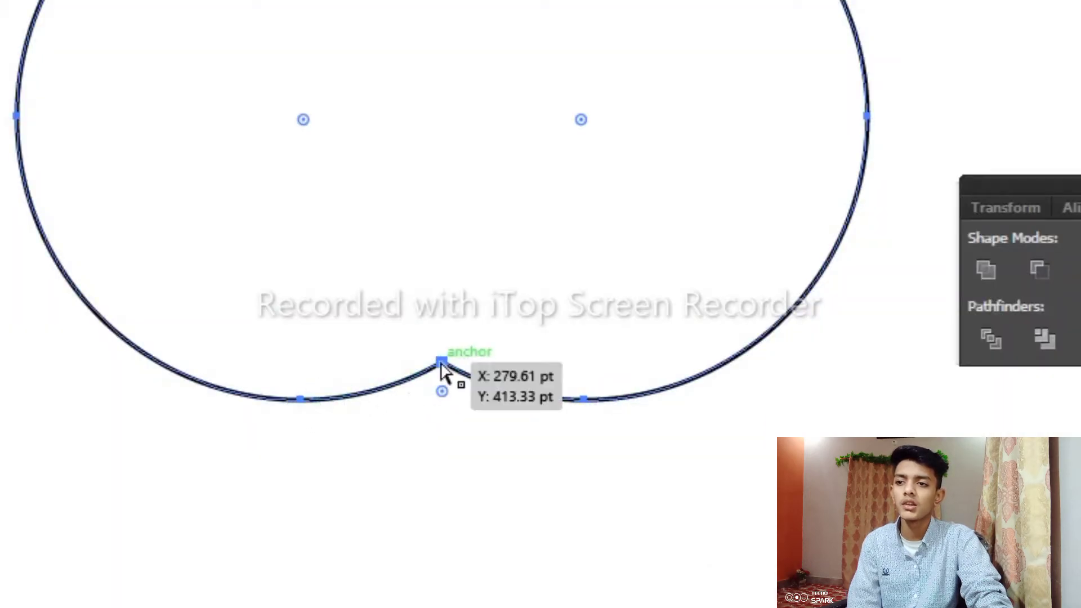
drag(236, 468, 700, 339)
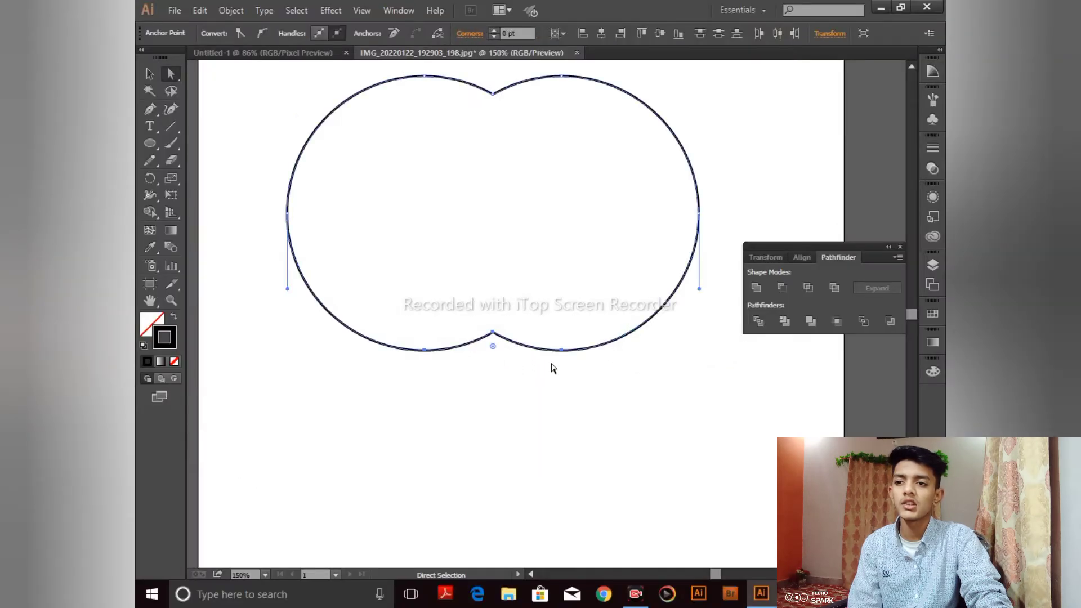
key(shift+Down)
key(shift+Down)
key(shift+Down)
key(shift+Down)
key(shift+Down)
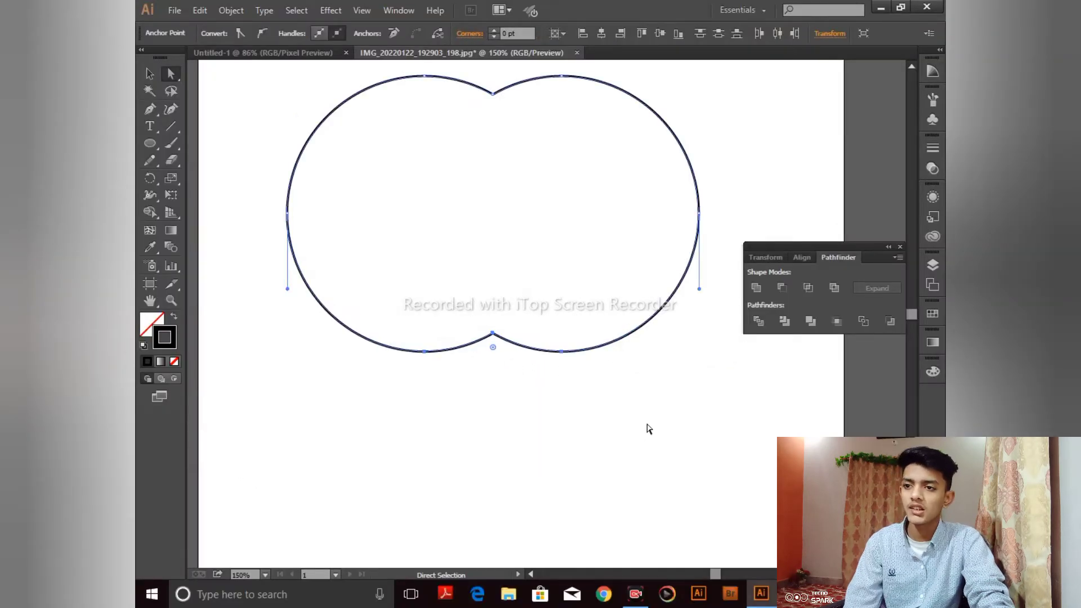
key(shift+Down)
key(shift+Down)
key(shift+Down)
key(shift+Down)
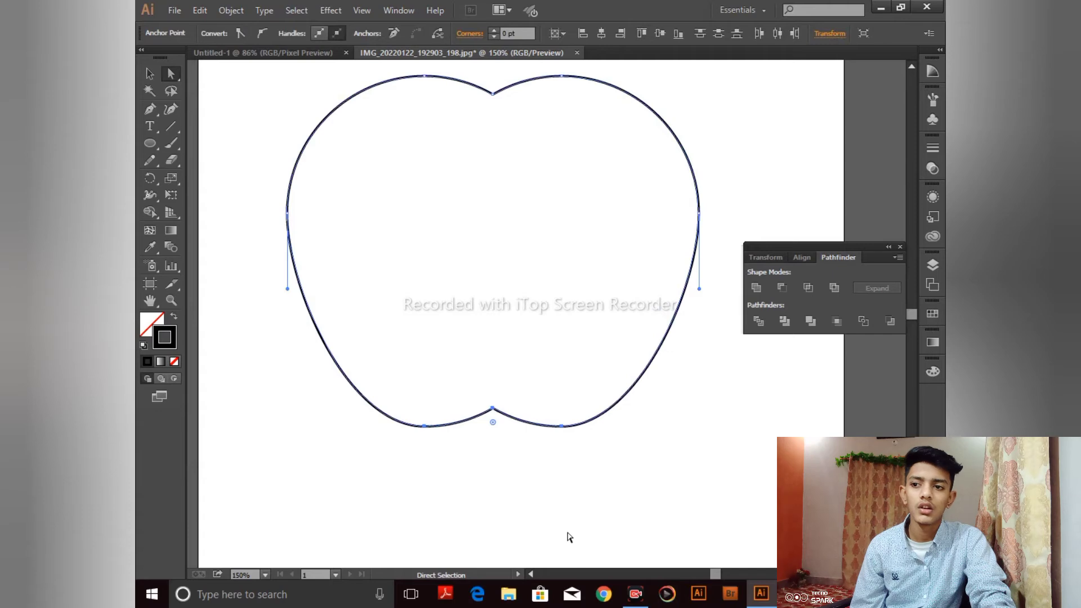
Fine-tune the apple body's length by moving its lower anchor points slightly farther down, and deselect the outline.
drag(640, 413, 639, 443)
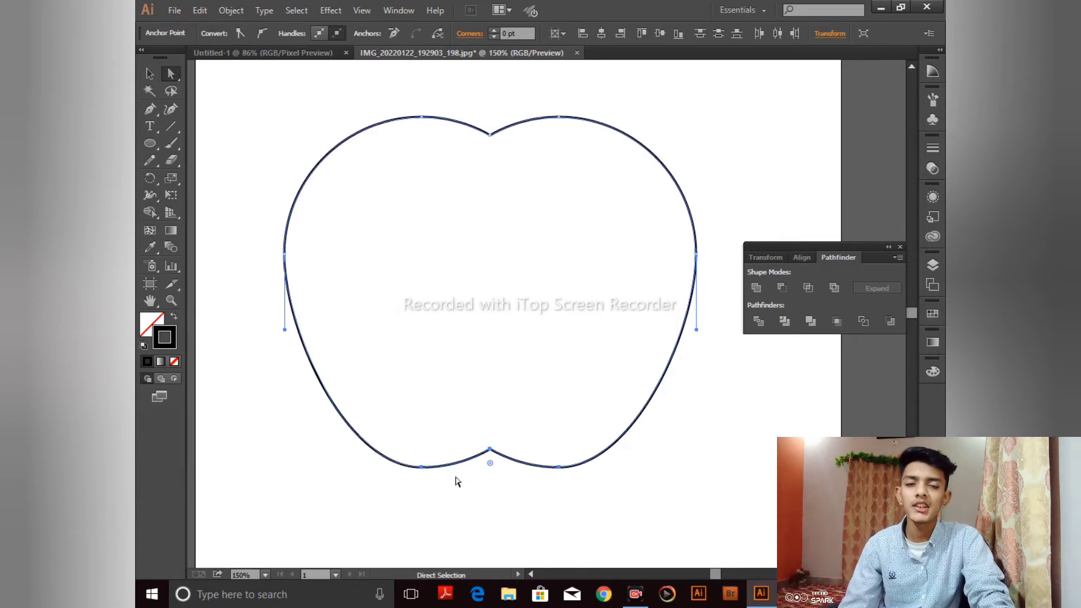
key(shift+Down)
key(shift+Down)
key(shift+Down)
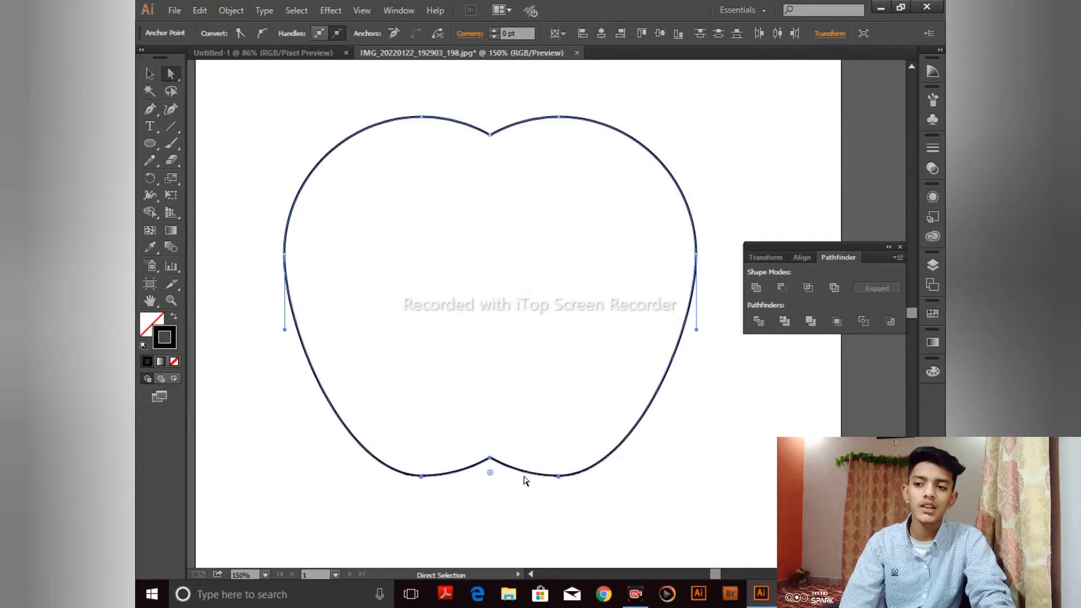
key(shift+Up)
key(shift+Up)
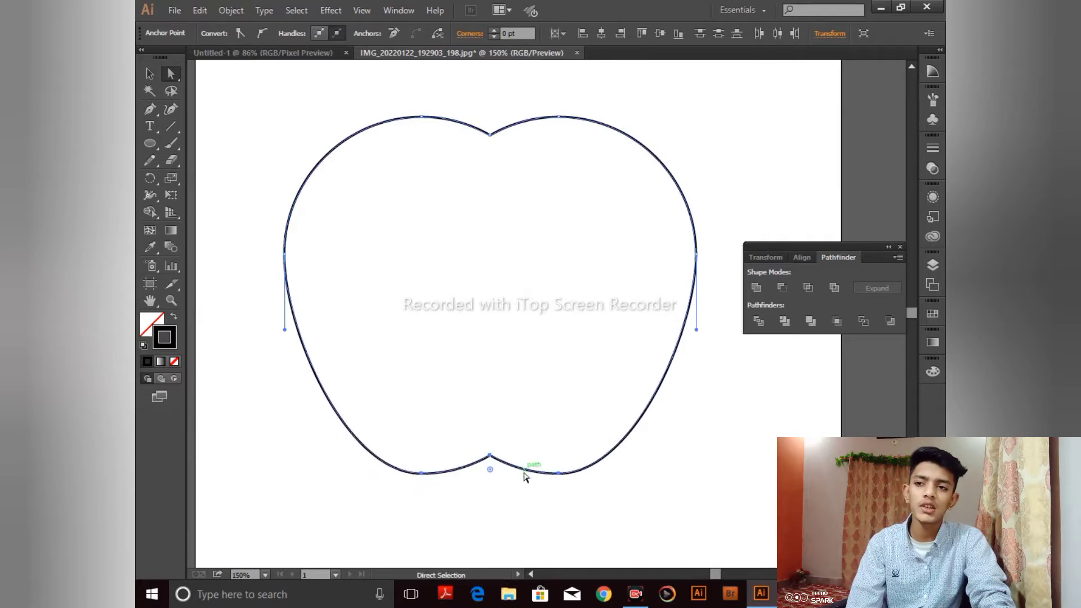
key(ctrl+0)
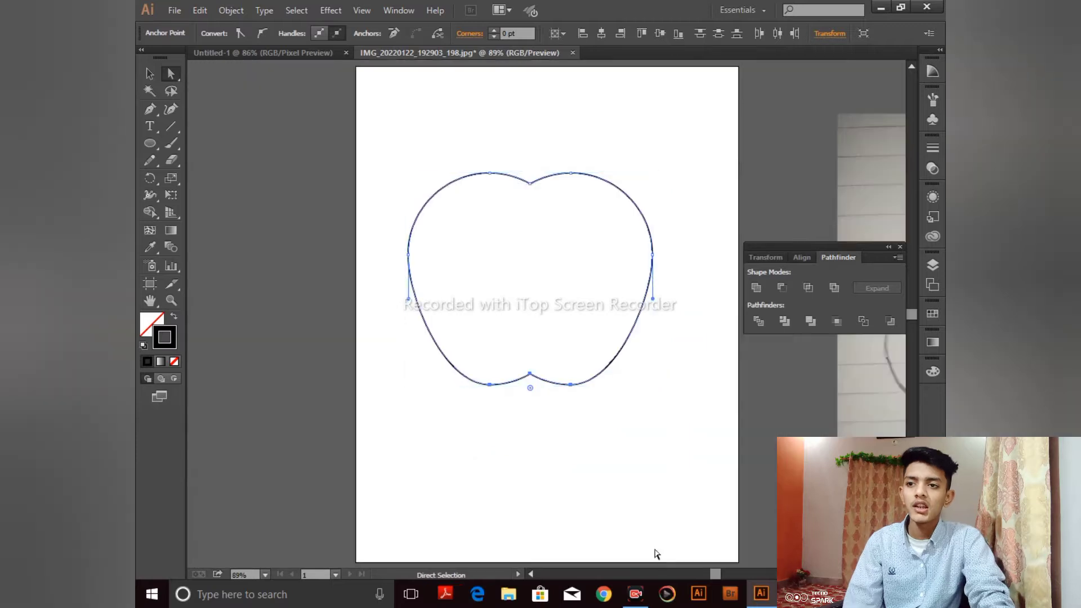
click(613, 484)
Compare the apple outline with the hand-drawn sketch photo beside the artboard.
drag(664, 374, 410, 358)
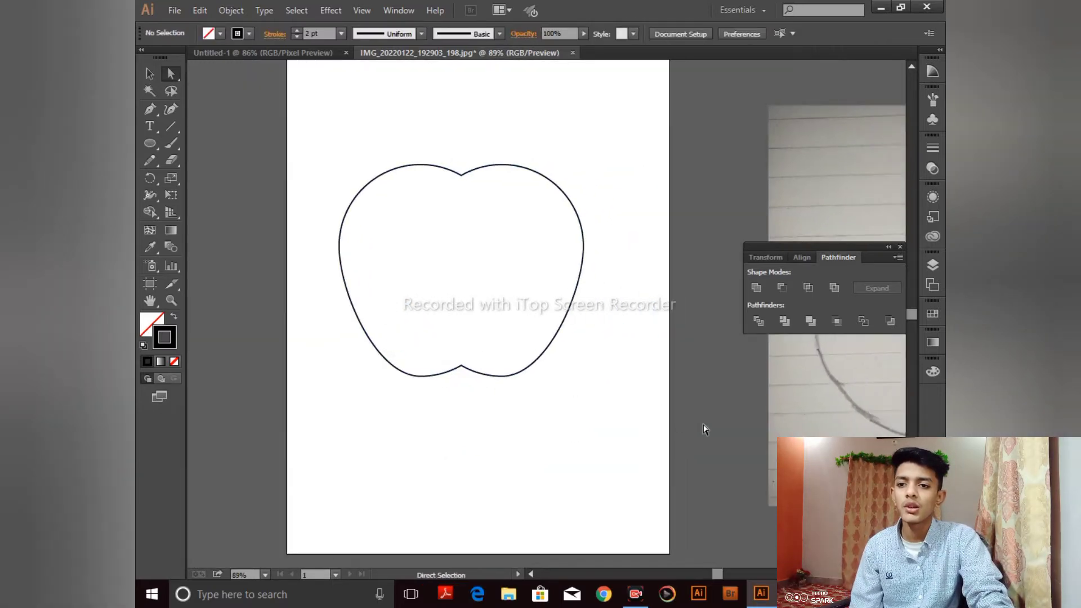
mouse_move(702, 420)
mouse_down()
mouse_move(518, 434)
mouse_move(457, 387)
mouse_up()
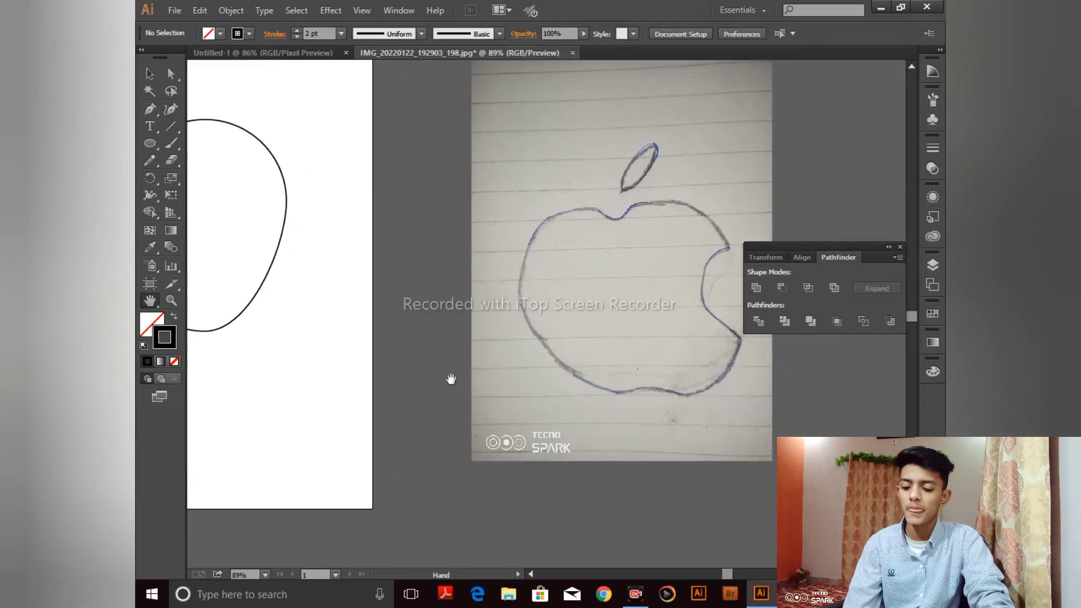
key(ctrl+0)
key(ctrl+minus)
key(ctrl+minus)
key(ctrl+minus)
key(ctrl+minus)
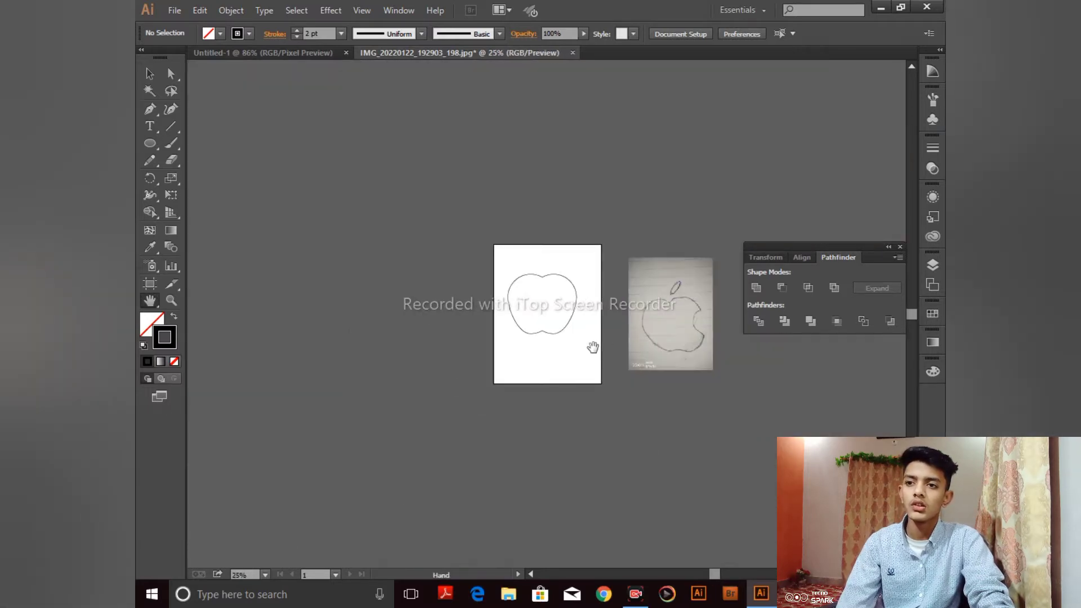
key(ctrl+0)
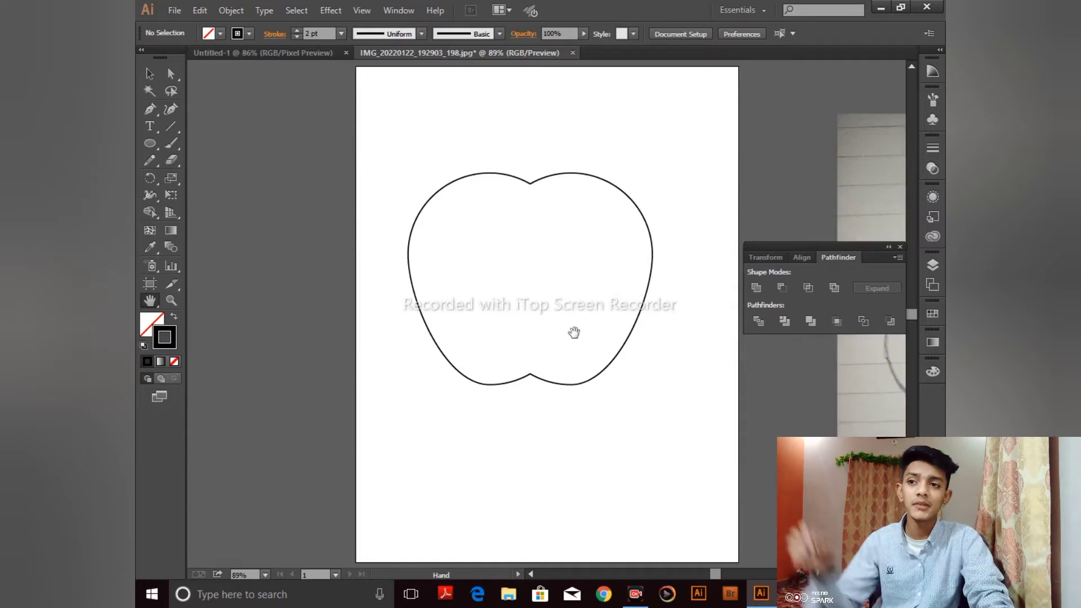
Round the top and bottom centre notches of the apple outline together to a corner radius of about 36 pt, and deselect.
click(171, 73)
click(530, 184)
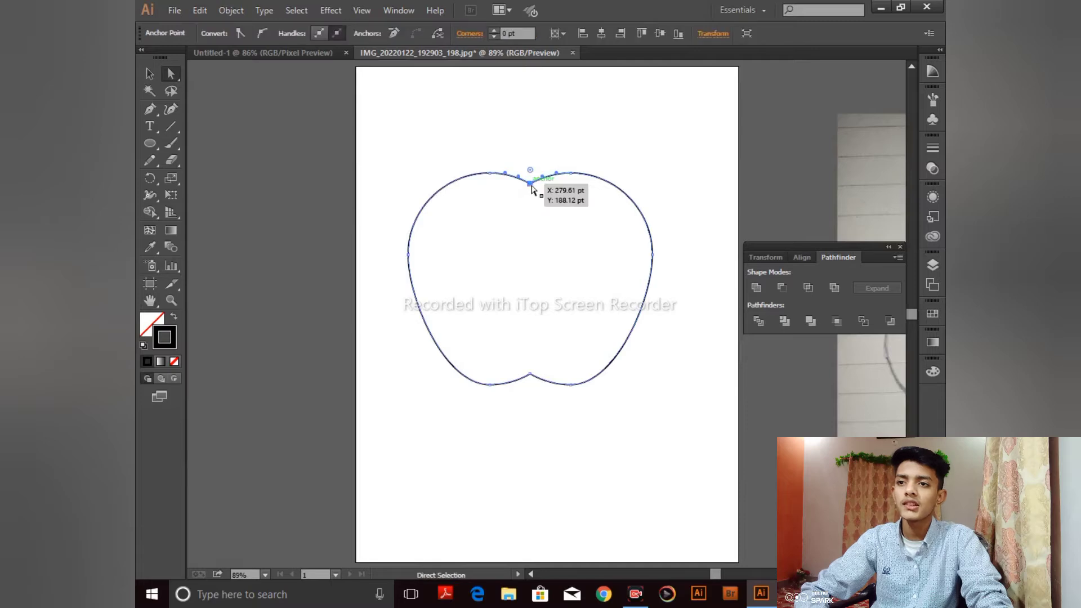
shift+click(529, 375)
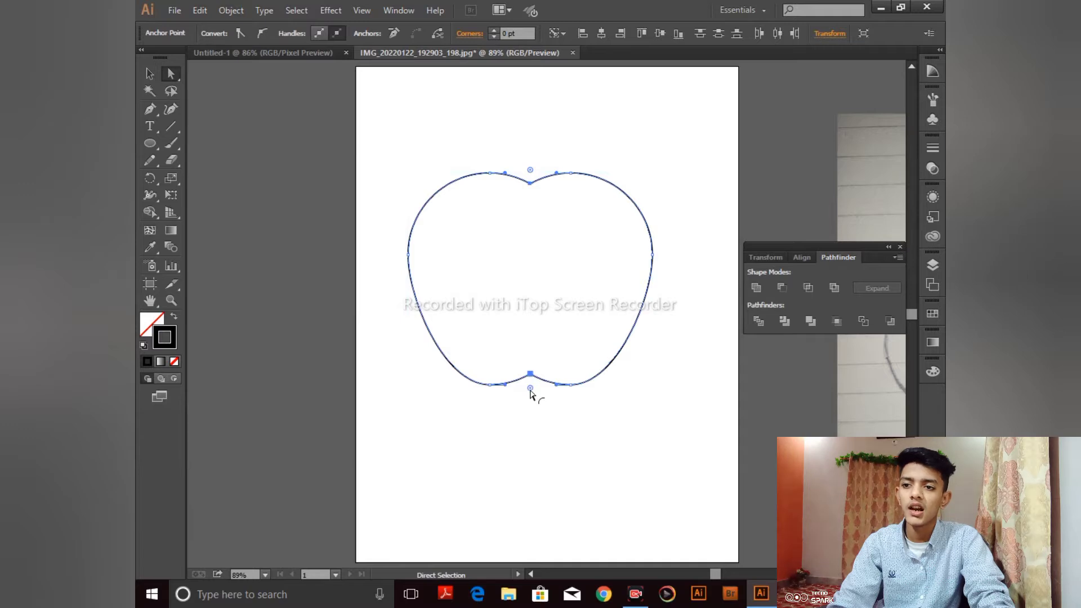
double_click(530, 389)
click(588, 335)
drag(531, 388, 530, 401)
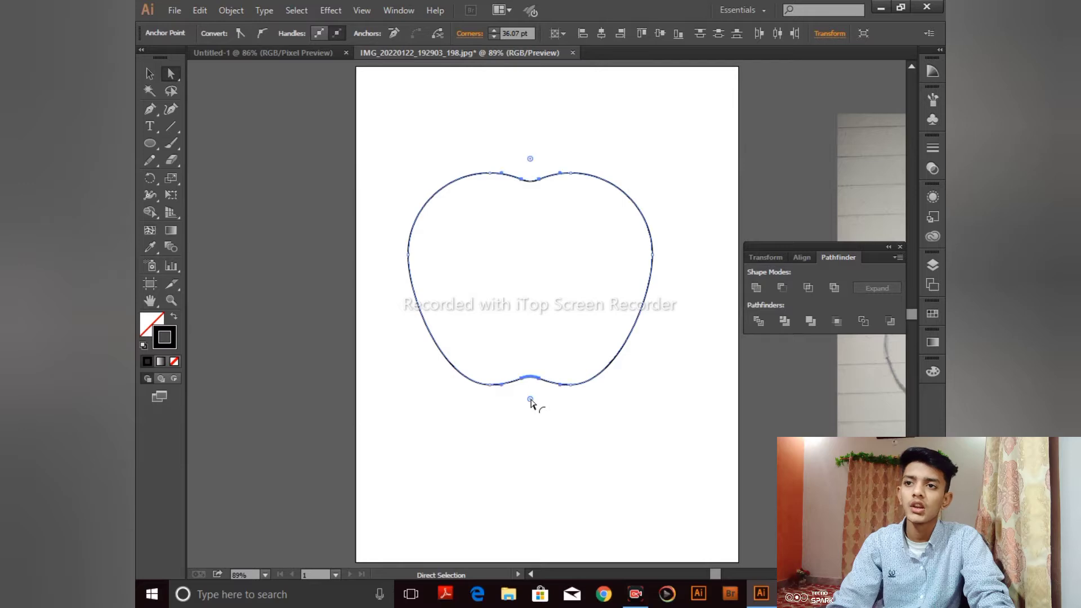
click(662, 159)
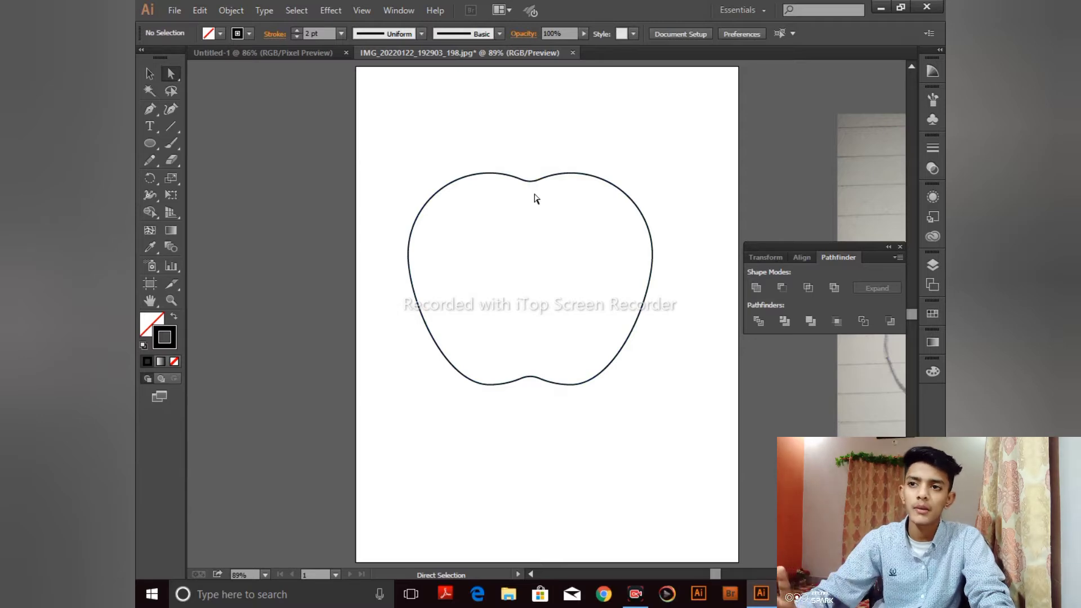
Draw a small circle below the apple's lower edge and remove the stray tiny ellipse inside it.
key(ctrl+minus)
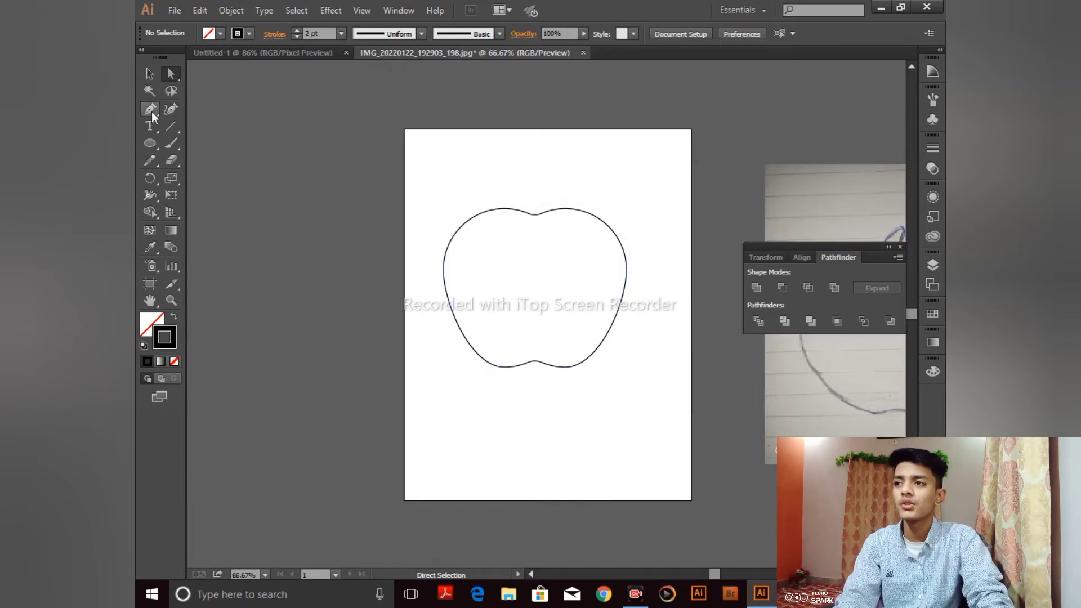
click(150, 144)
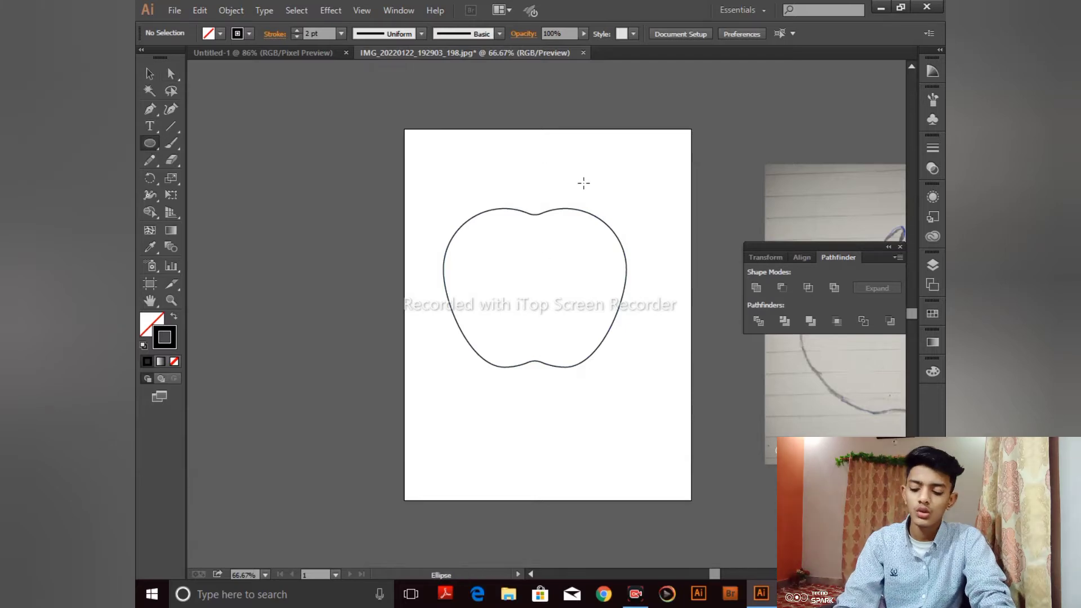
key(ctrl+plus)
key(ctrl+plus)
key(ctrl+plus)
key(ctrl+plus)
scroll(574, 321, down, 4)
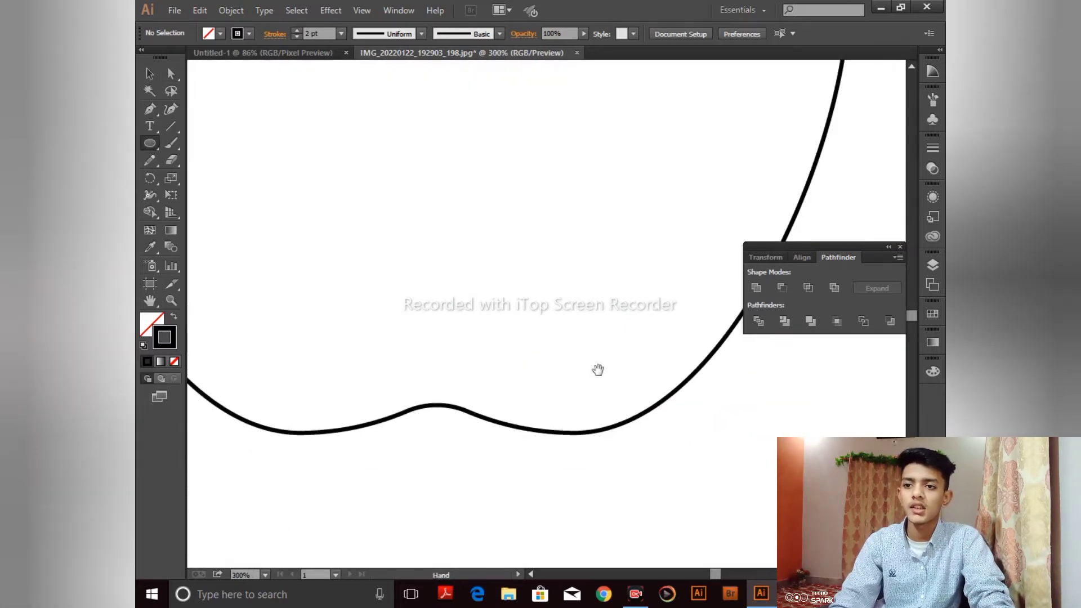
scroll(607, 326, down, 1)
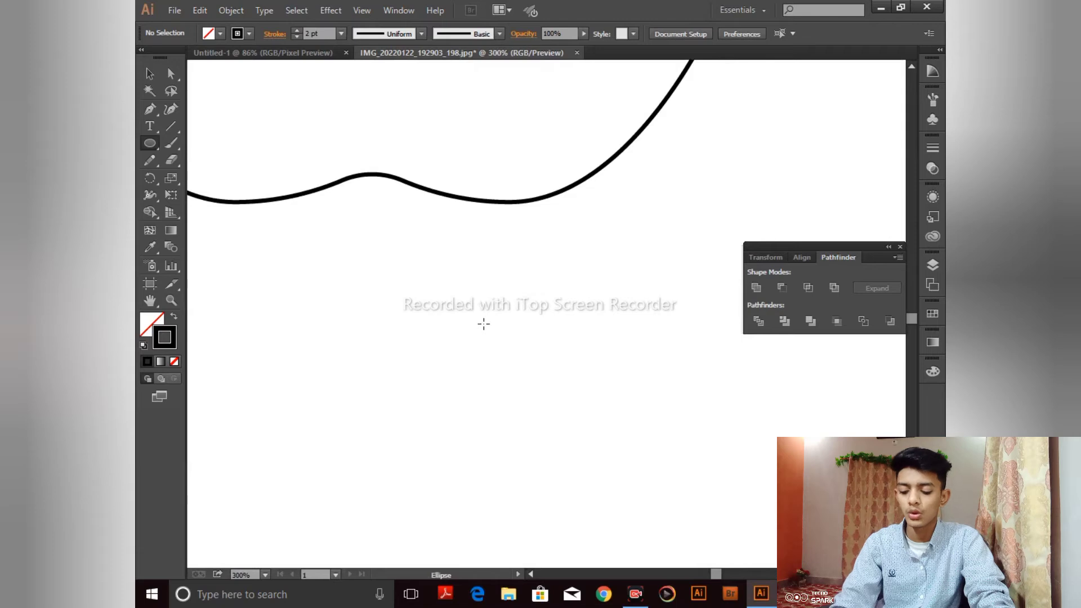
mouse_move(519, 373)
mouse_down()
mouse_move(660, 532)
mouse_move(597, 411)
mouse_up()
key(alt)
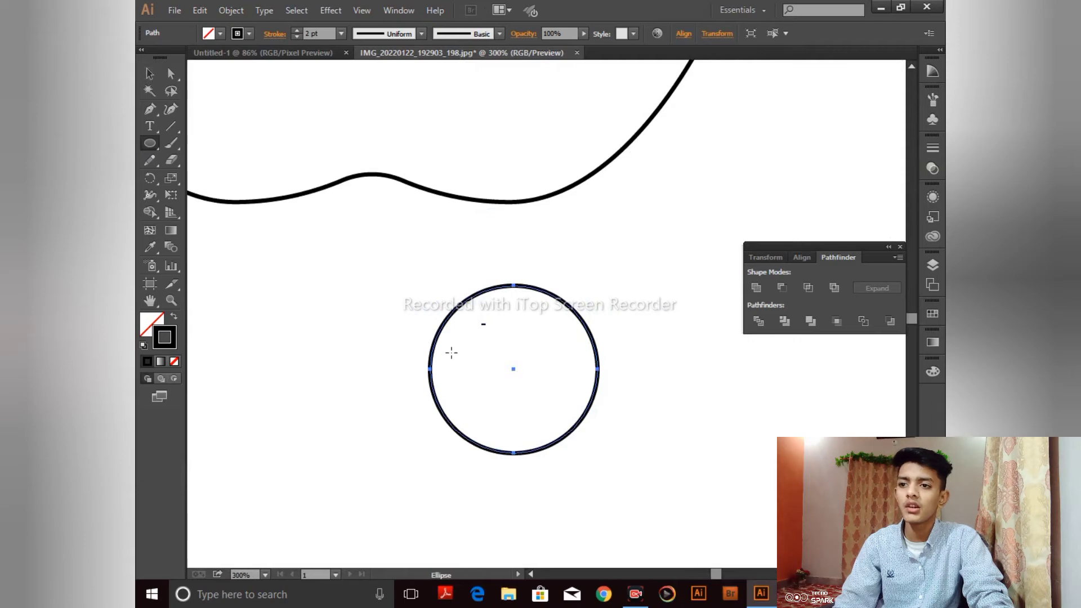
key(v)
click(484, 324)
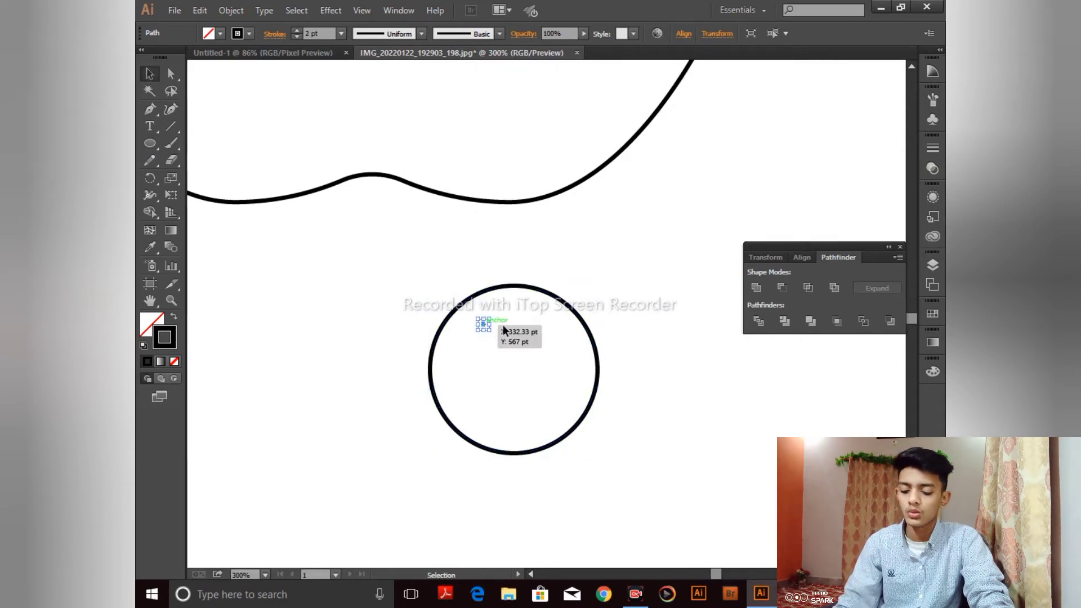
click(596, 350)
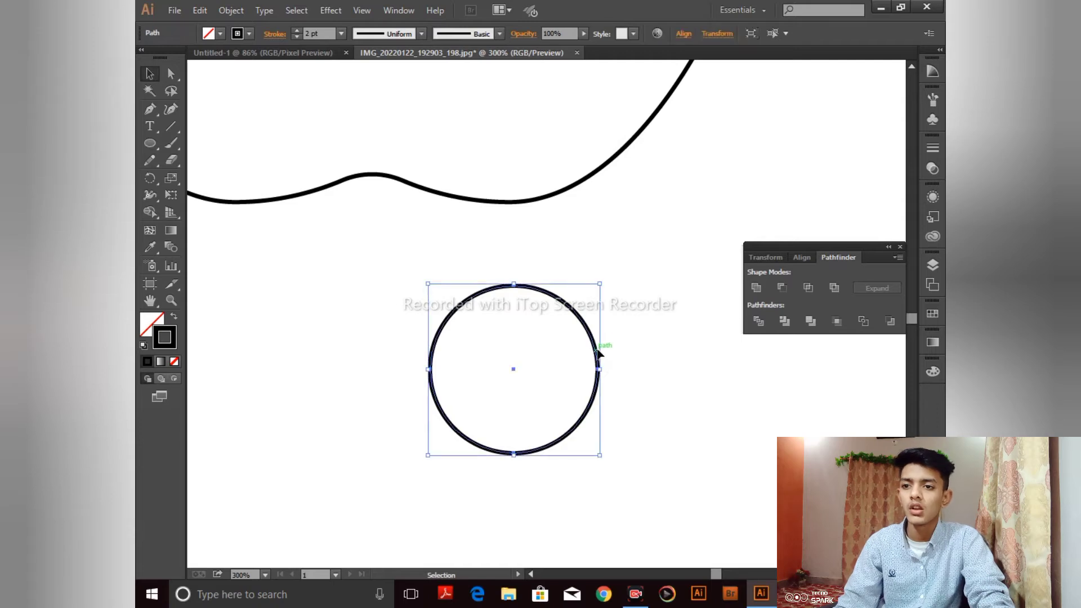
Duplicate the small circle in place and shift the copy horizontally to the right by half a circle width.
click(599, 390)
click(586, 417)
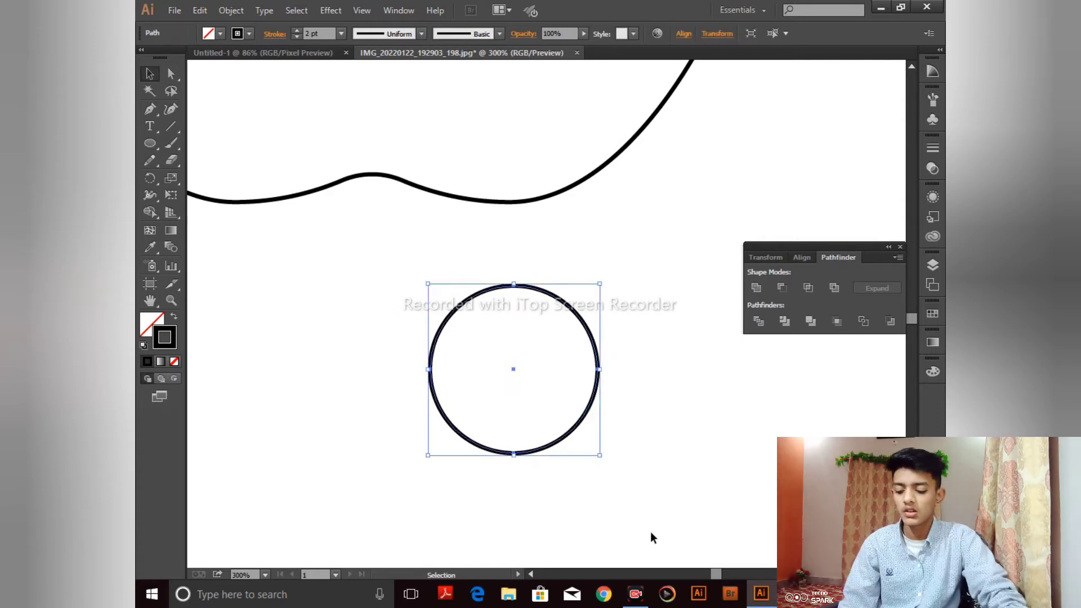
key(Right)
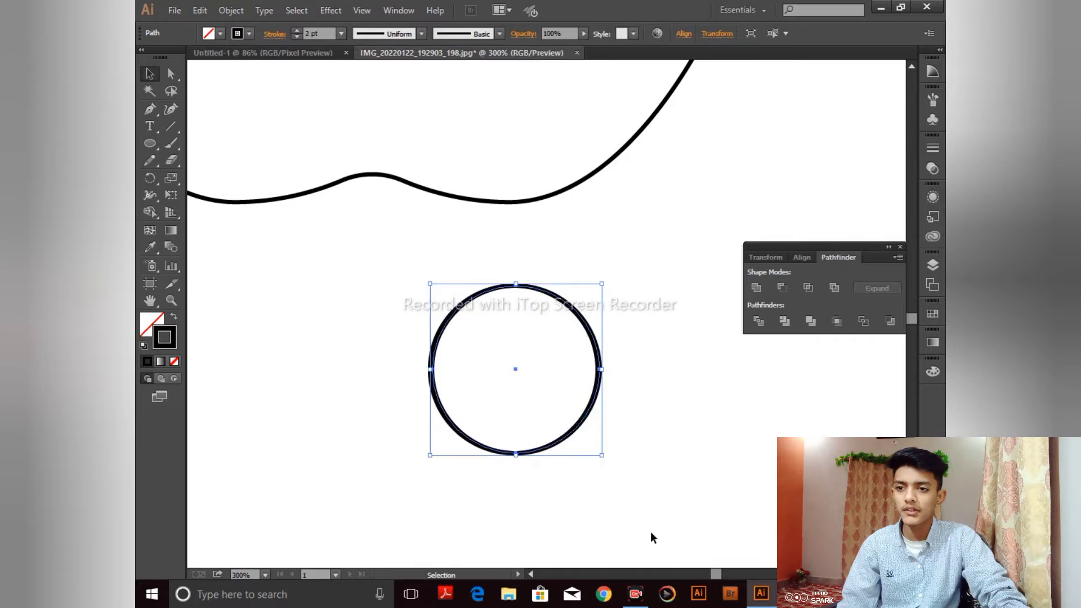
key(Right)
key(Right)
key(Right)
key(Right)
key(Right)
key(Right)
key(Right)
key(Right)
key(Right)
key(Right)
key(Right)
key(Right)
key(Right)
key(Right)
key(Right)
key(Right)
key(Right)
key(Right)
key(Right)
key(Right)
key(Right)
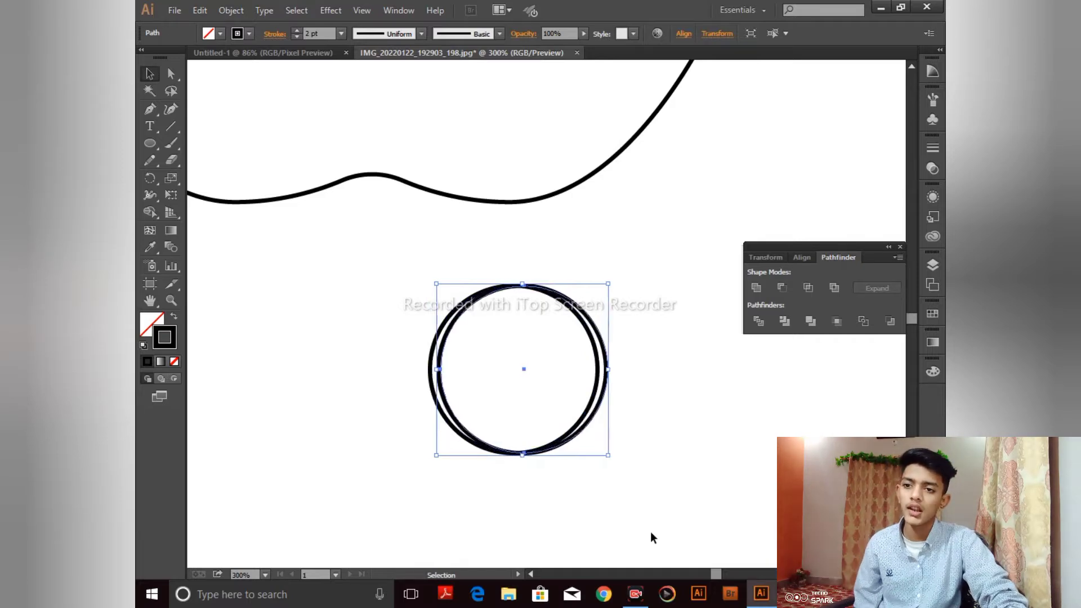
key(Right)
key(Right)
key(Right)
key(Right)
key(Right)
key(Right)
key(Right)
key(Right)
key(Right)
key(Right)
key(Right)
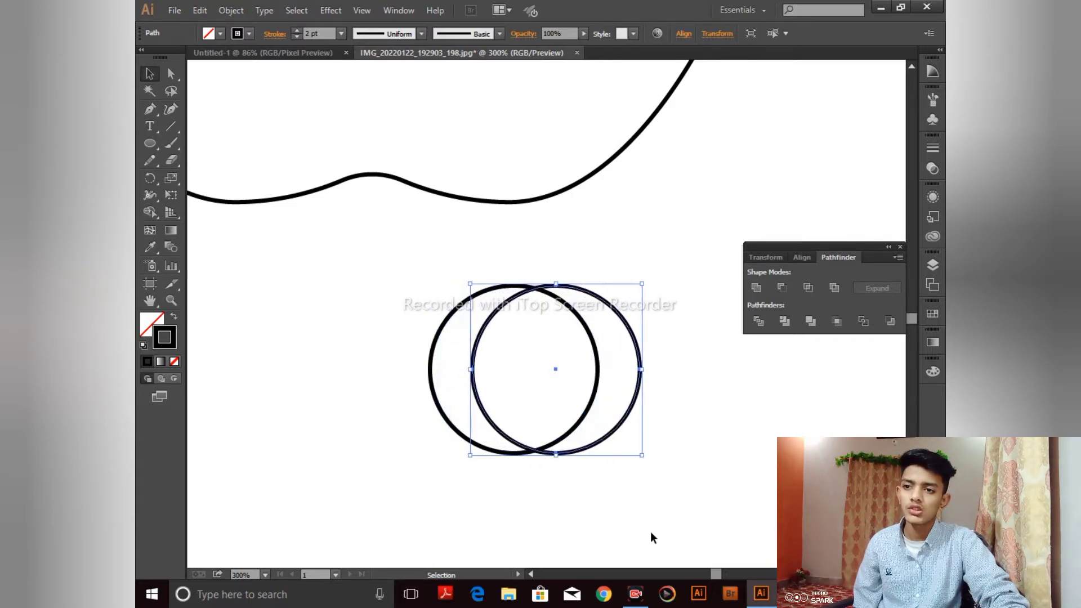
key(Right)
key(Right)
key(Right)
key(Right)
key(Right)
key(Right)
key(Right)
key(Right)
key(Right)
key(Right)
key(Right)
key(Right)
key(Right)
key(Right)
key(Right)
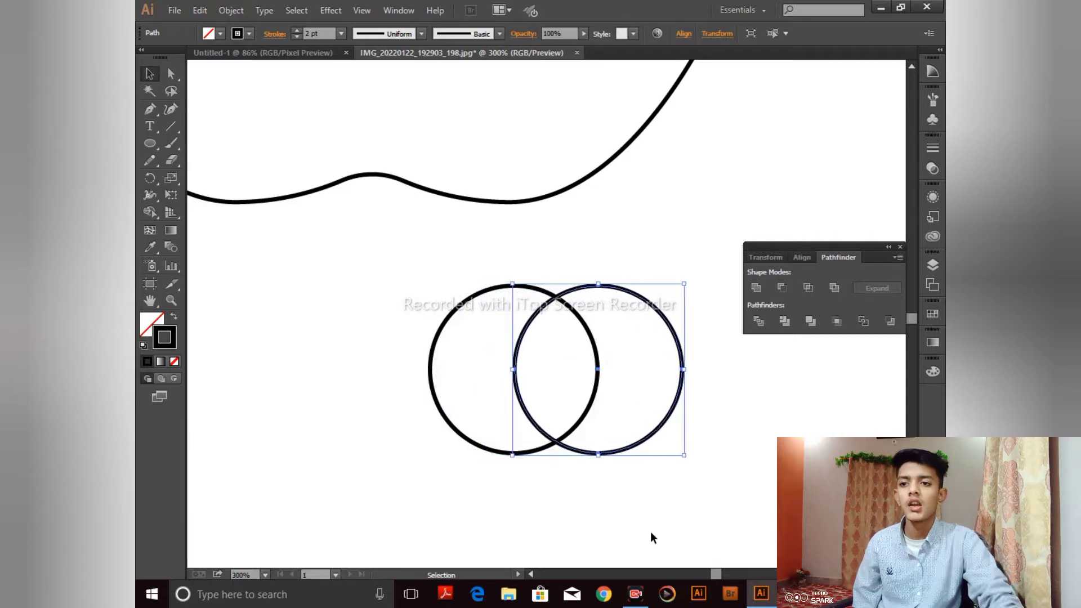
Reduce the two small circles to their overlap with the Pathfinder Intersect mode and narrow the resulting leaf shape.
click(368, 299)
drag(365, 293, 704, 509)
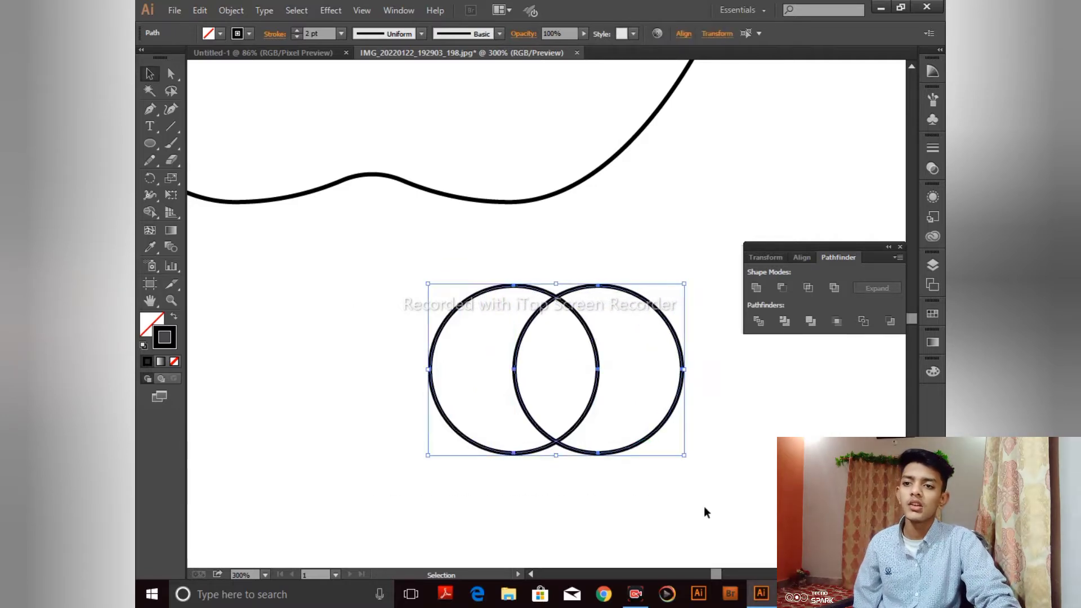
click(806, 287)
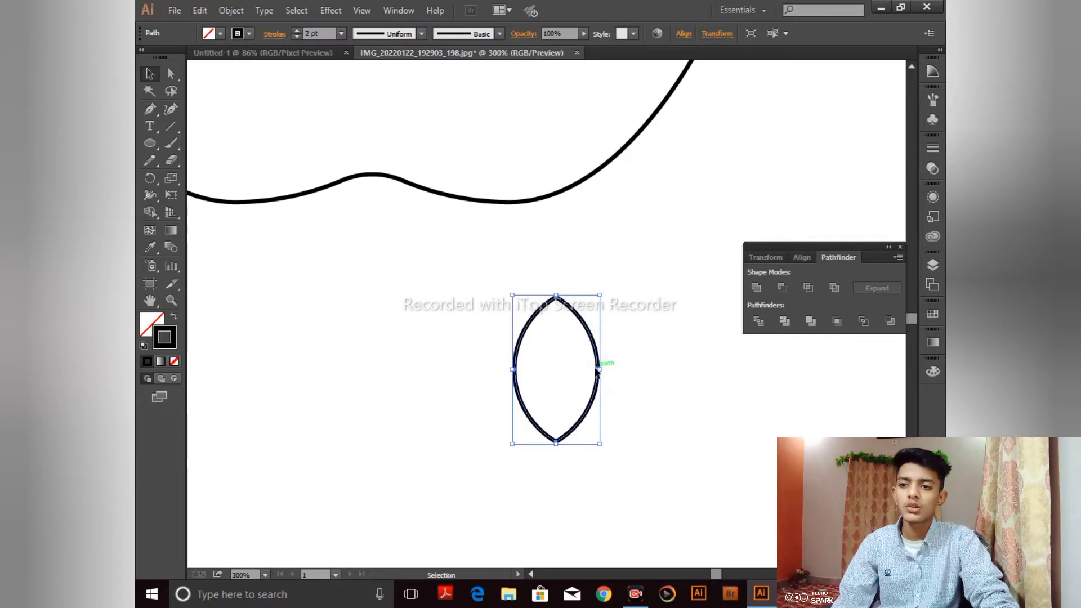
drag(599, 369, 585, 366)
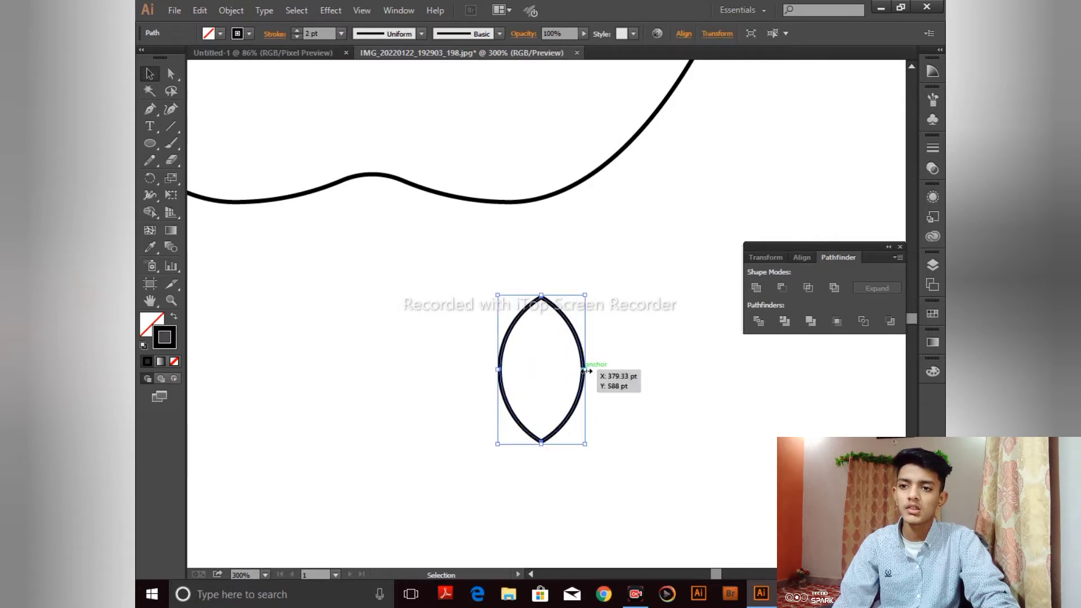
drag(586, 370, 557, 358)
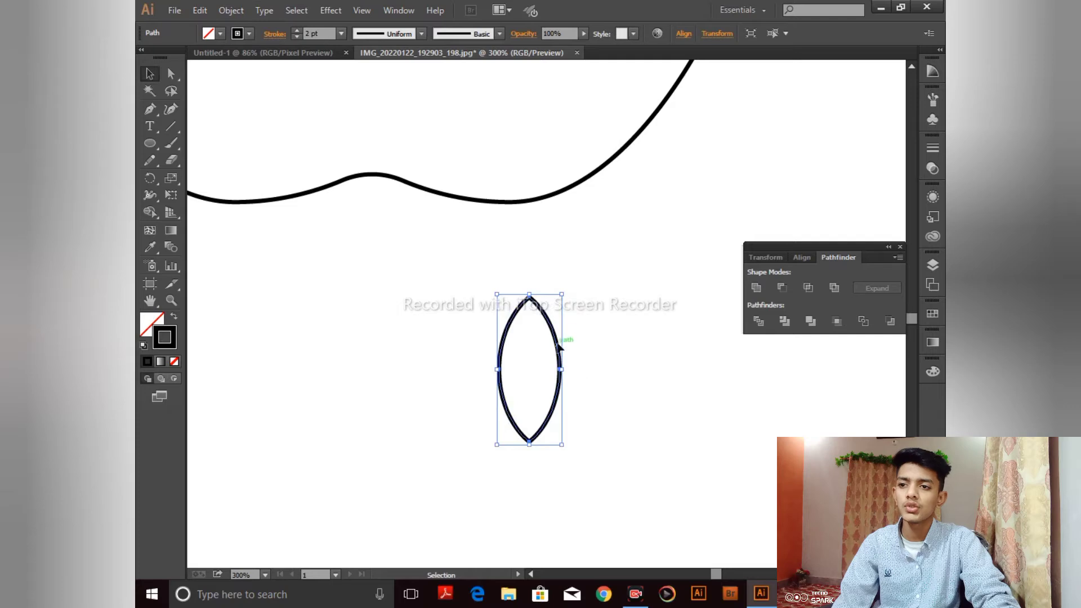
Move the leaf shape straight up from below the apple to the outline's upper edge, just right of the top centre notch.
key(Up)
key(Up)
key(Up)
key(Up)
key(Up)
key(Up)
key(Up)
key(Up)
key(Up)
key(Up)
key(Up)
key(Up)
key(Up)
key(Up)
key(Up)
key(Up)
key(Up)
key(Up)
key(Up)
key(Up)
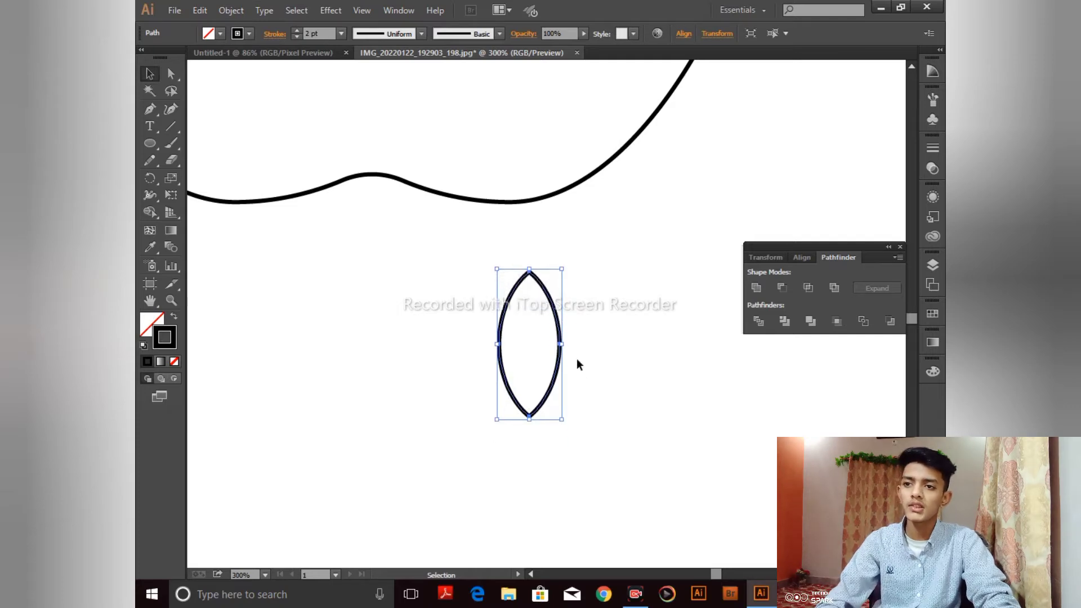
key(Up)
key(Up)
key(Up)
key(Up)
key(Up)
key(Up)
key(Up)
key(Up)
key(Up)
key(Up)
key(Up)
key(Up)
key(Up)
key(Up)
key(Up)
key(Up)
key(Up)
key(Up)
key(Up)
key(Up)
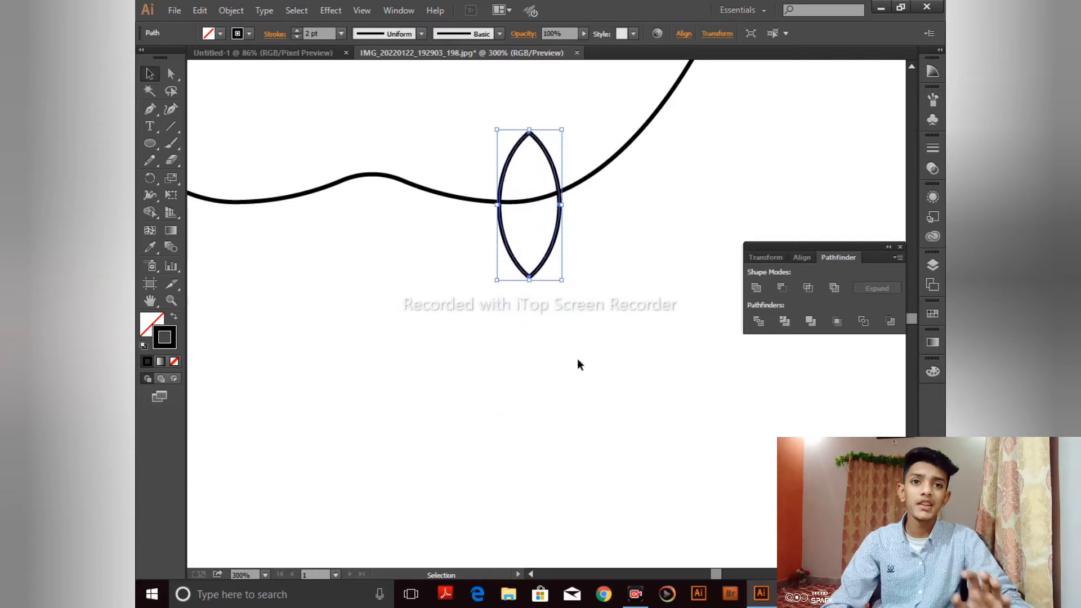
key(Up)
key(Up)
key(Up)
key(Up)
key(Up)
key(Up)
key(Up)
key(Up)
key(Up)
key(Up)
key(Up)
key(Up)
key(Up)
key(Up)
key(Up)
key(Up)
key(Up)
key(Up)
key(Up)
key(Up)
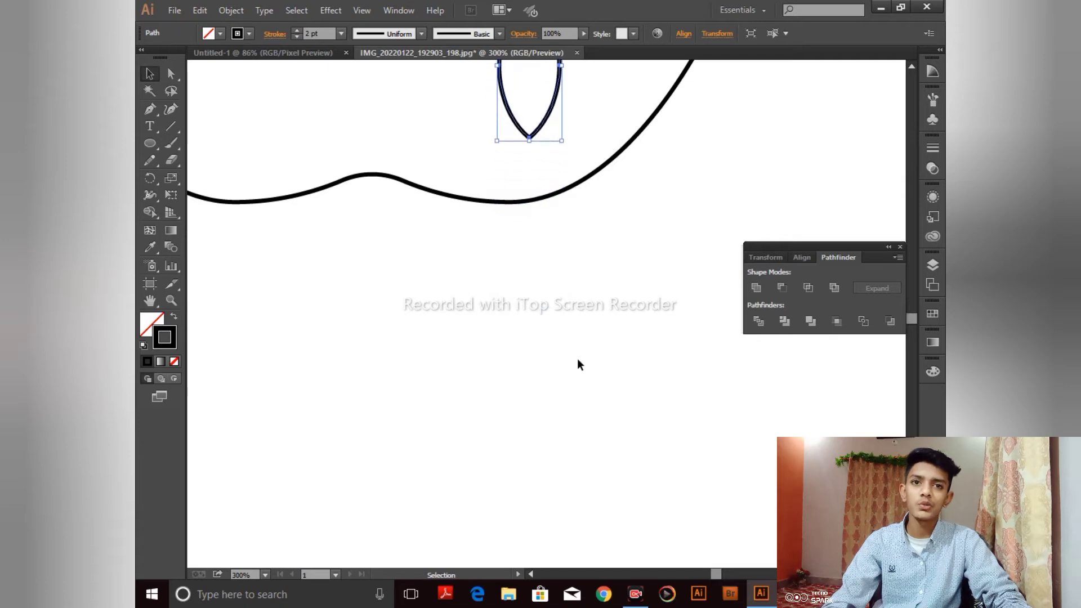
key(ctrl+minus)
key(ctrl+minus)
key(ctrl+minus)
key(ctrl+minus)
key(ctrl+minus)
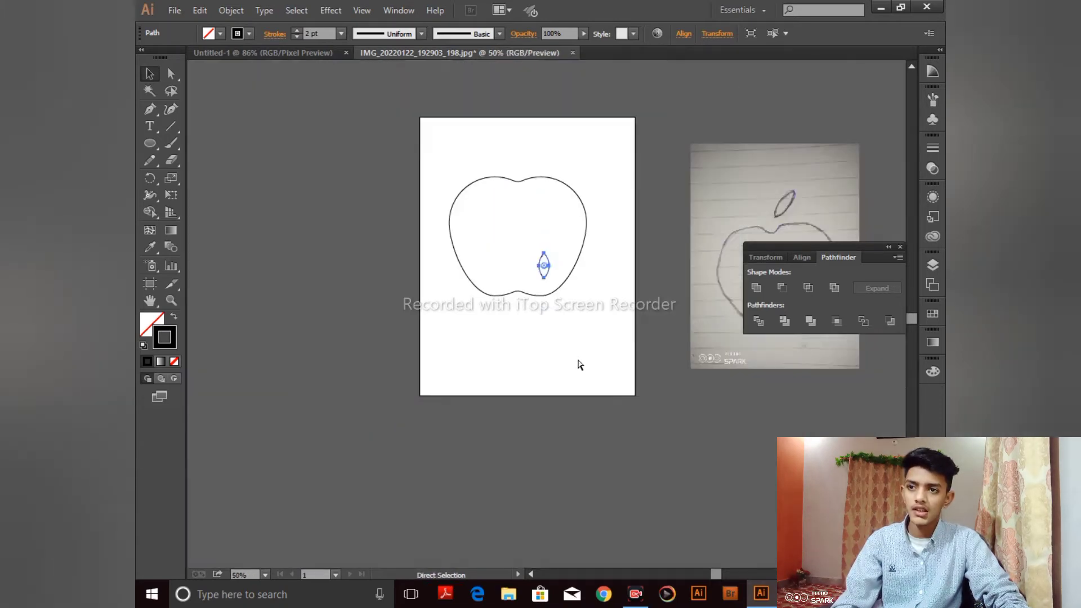
key(Up)
key(Up)
key(Up)
key(Up)
key(Up)
key(Up)
key(Up)
key(Up)
key(Up)
key(Up)
key(Up)
key(Up)
key(Up)
key(Up)
key(Up)
key(Up)
key(Up)
key(Up)
key(Up)
key(Up)
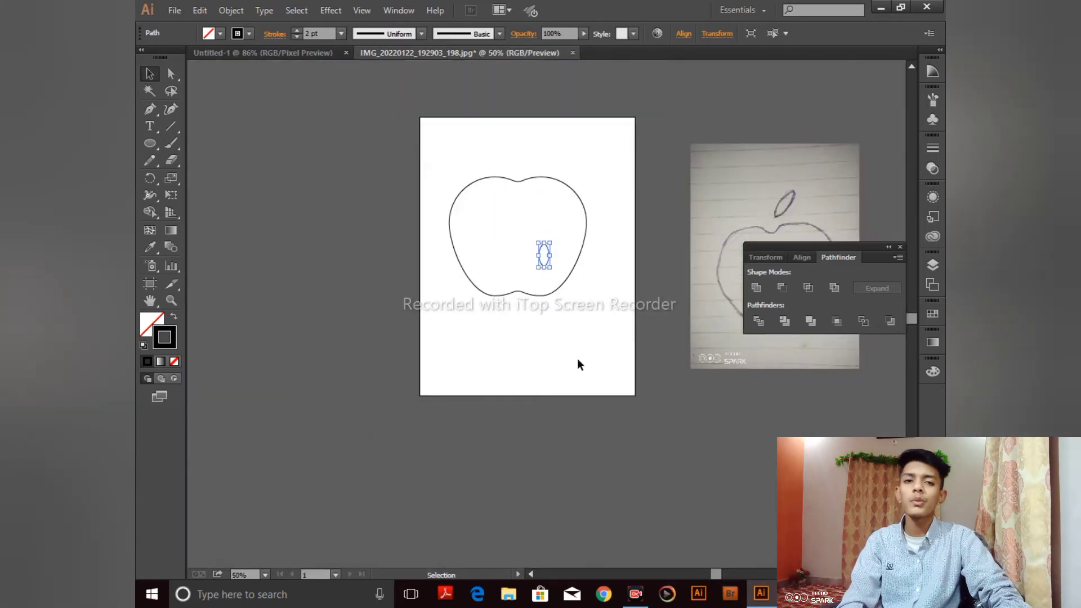
key(Up)
key(Up)
key(Up)
key(Up)
key(Up)
key(Up)
key(Up)
key(Up)
key(Up)
key(Up)
key(Up)
key(Up)
key(Up)
key(Up)
key(Up)
key(Up)
key(Up)
key(Up)
key(Up)
key(Up)
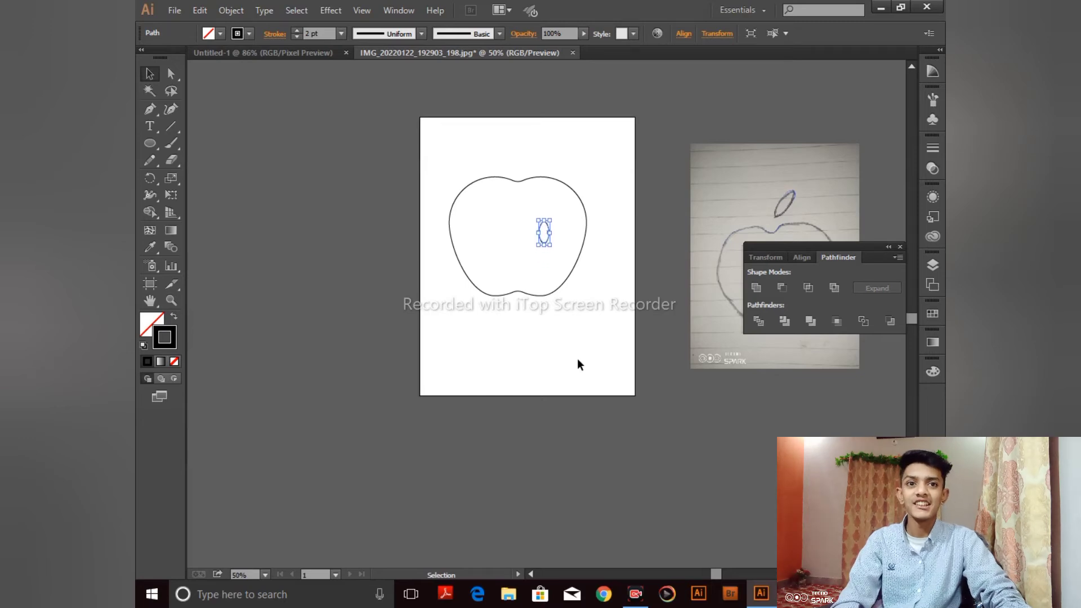
key(Up)
key(Up)
key(Up)
key(Up)
key(Up)
key(Up)
key(Up)
key(Up)
key(Up)
key(Up)
key(Up)
key(Up)
key(Up)
key(Up)
key(Up)
key(Up)
key(Up)
key(Up)
key(Up)
key(Up)
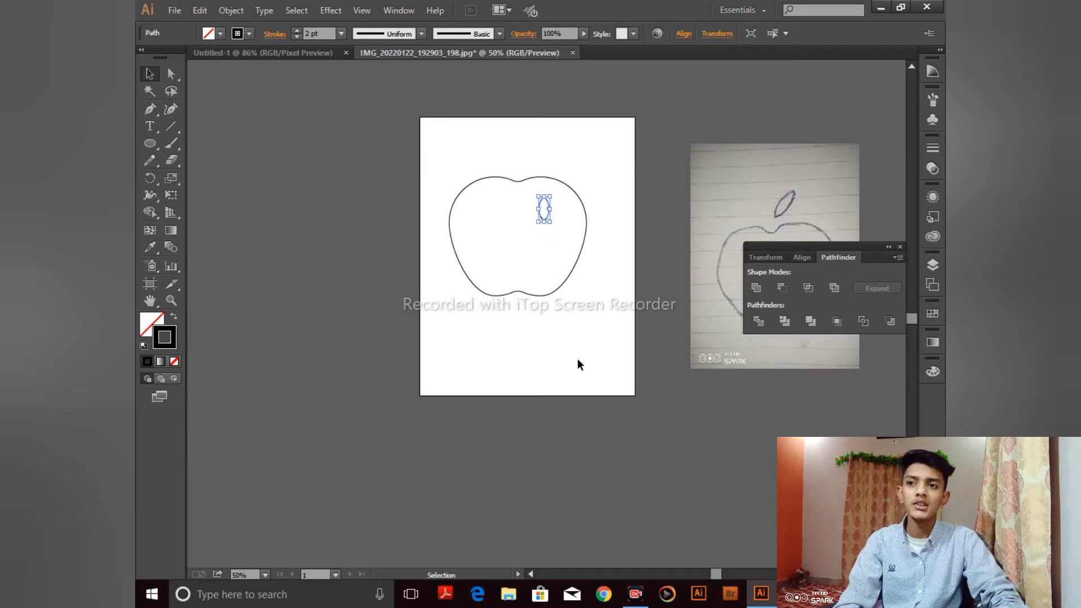
key(Up)
key(Up)
key(Up)
key(Up)
key(Up)
key(Up)
key(Up)
key(Up)
key(Up)
key(Up)
key(Up)
key(Up)
key(Up)
key(Up)
key(Up)
key(Up)
key(Up)
key(Up)
key(Up)
key(Up)
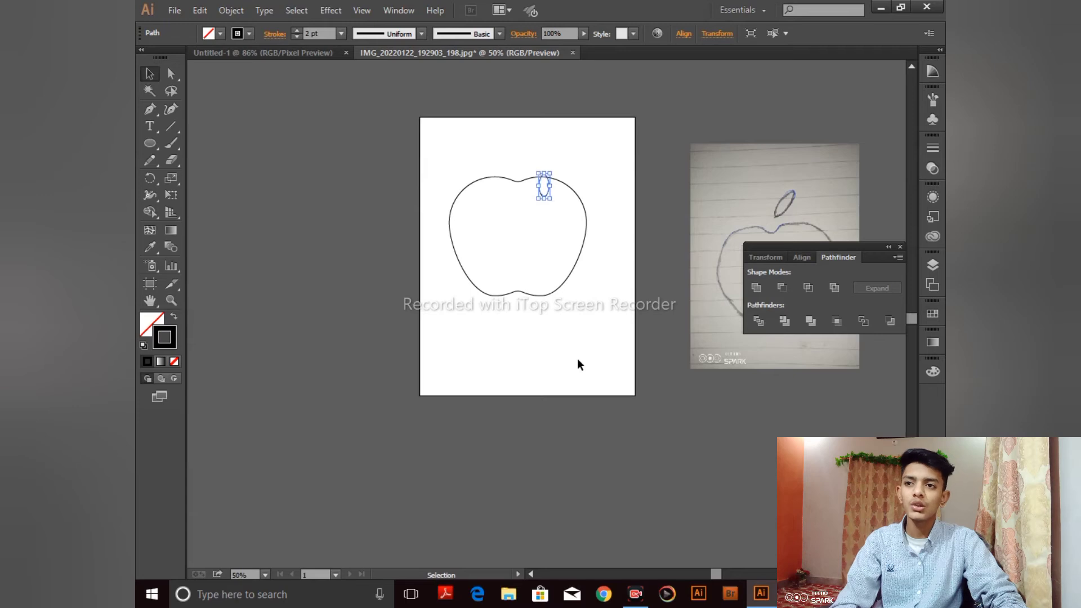
Move the leaf shape up clear of the apple outline and left until it sits just above the top centre notch.
key(Up)
key(Up)
key(Up)
key(Up)
key(Up)
key(Up)
key(Up)
key(Up)
key(Up)
key(Up)
key(Up)
key(Up)
key(Up)
key(Up)
key(Up)
key(Up)
key(Up)
key(Up)
key(Up)
key(Up)
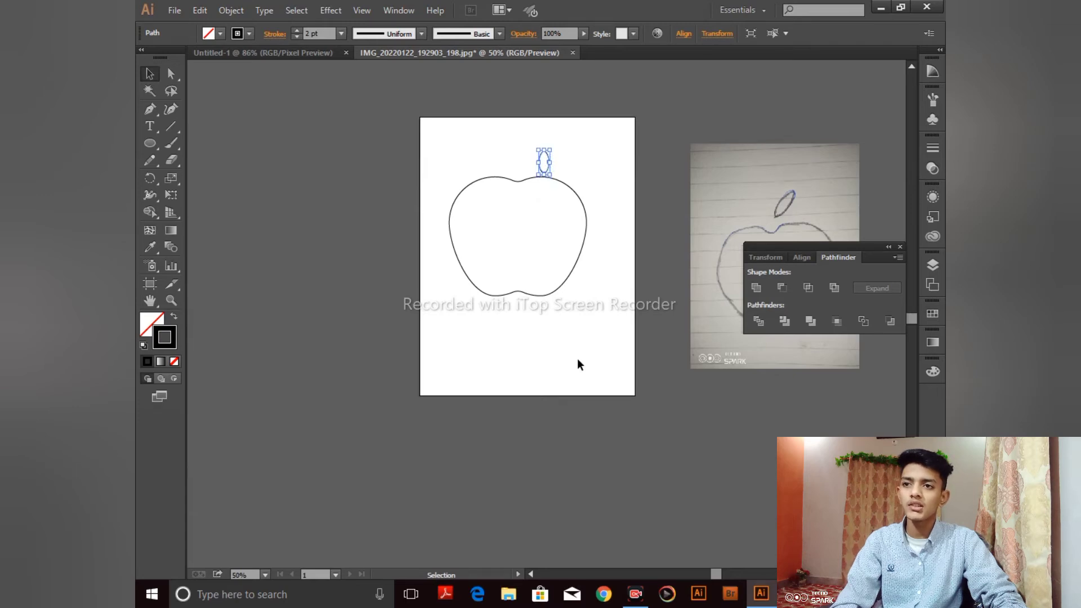
key(Left)
key(Left)
key(Left)
key(Left)
key(Left)
key(Left)
key(Left)
key(Left)
key(Left)
key(Left)
key(Left)
key(Left)
key(Left)
key(Left)
key(Left)
key(Left)
key(Left)
key(Left)
key(Left)
key(Left)
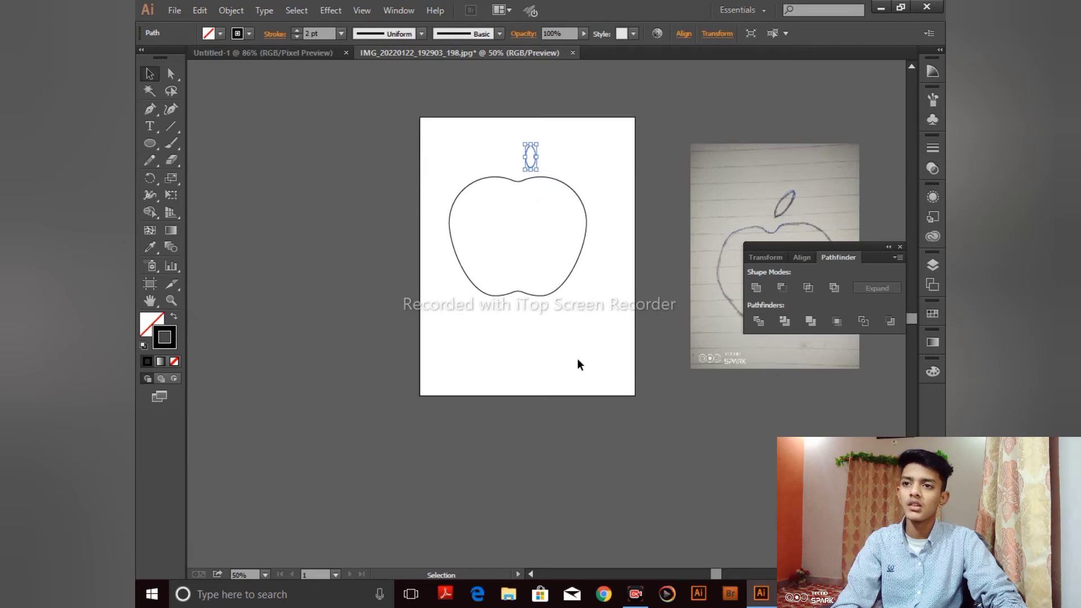
key(Down)
key(Down)
key(Down)
key(Down)
key(Down)
key(Down)
key(Down)
key(Down)
key(Down)
key(Down)
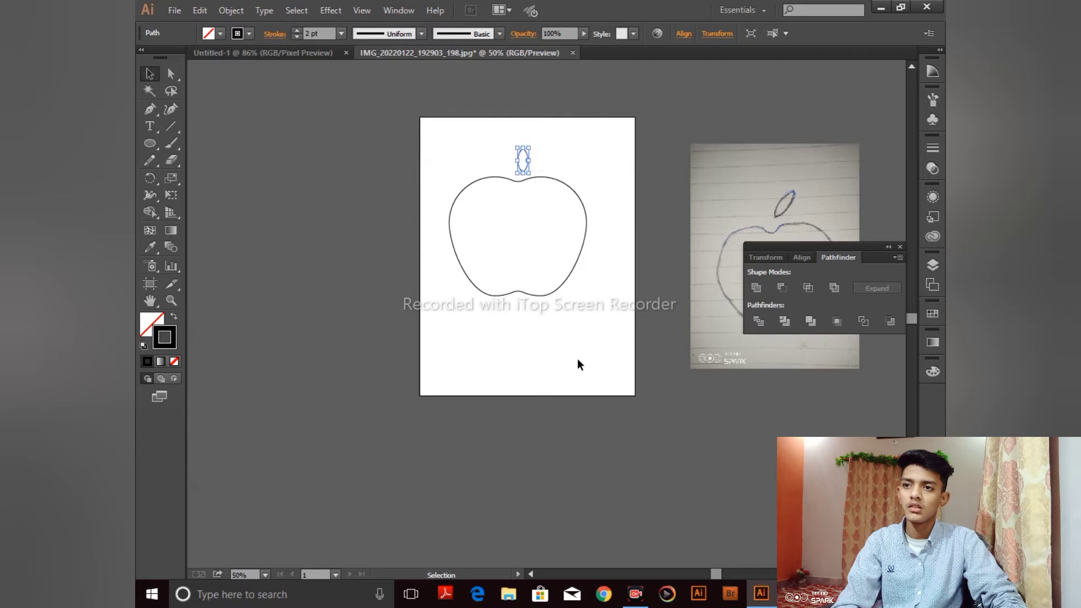
Enlarge the leaf up and to the right, keeping its lower tip just above the apple's notch.
key(ctrl+plus)
key(ctrl+plus)
key(ctrl+plus)
key(ctrl+plus)
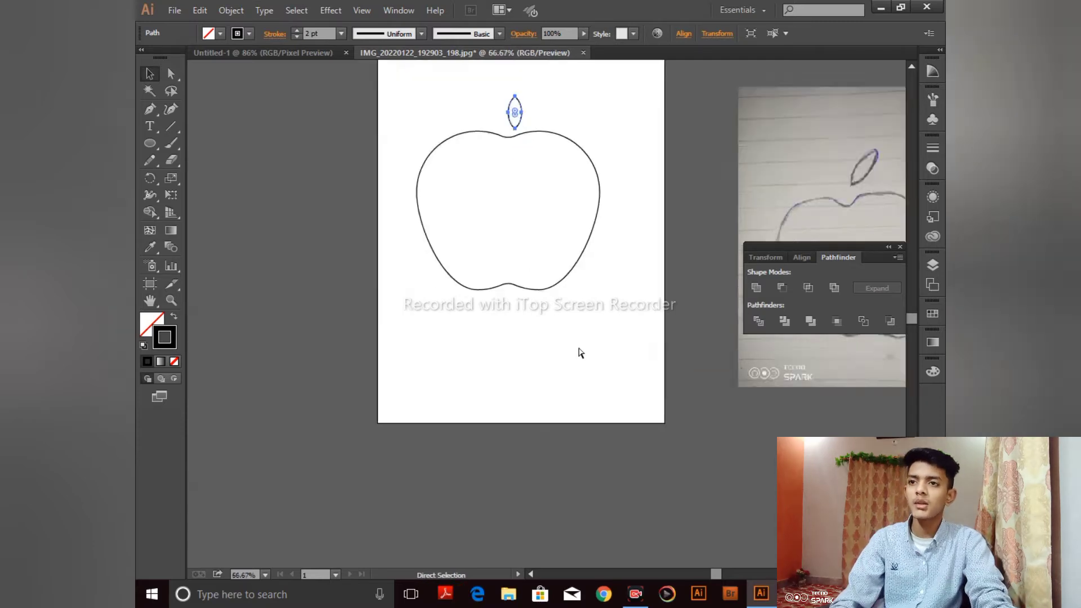
drag(525, 152, 552, 477)
drag(502, 216, 492, 460)
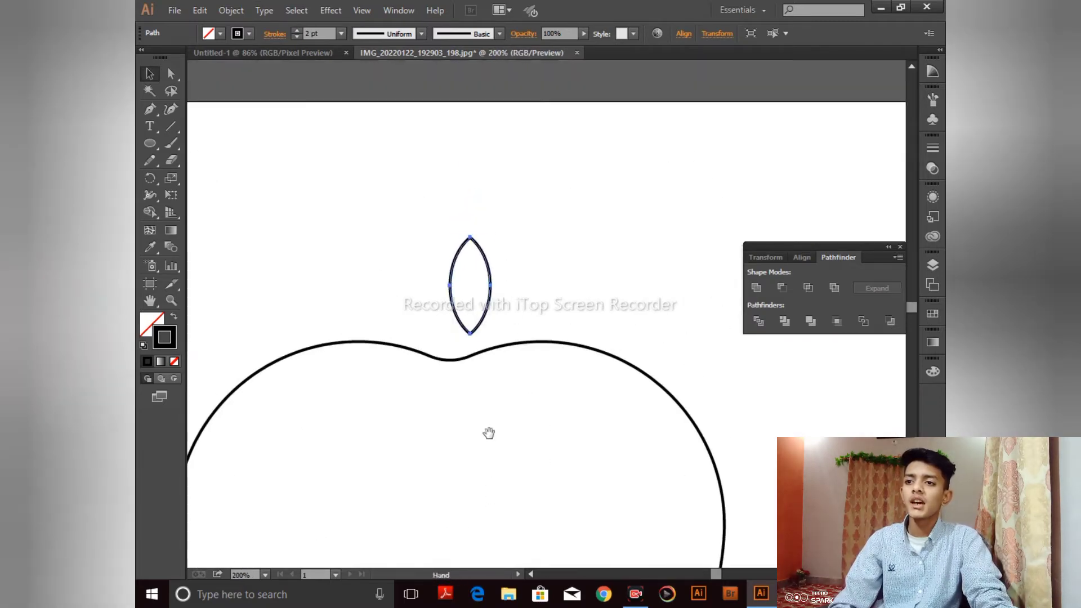
drag(494, 234, 512, 195)
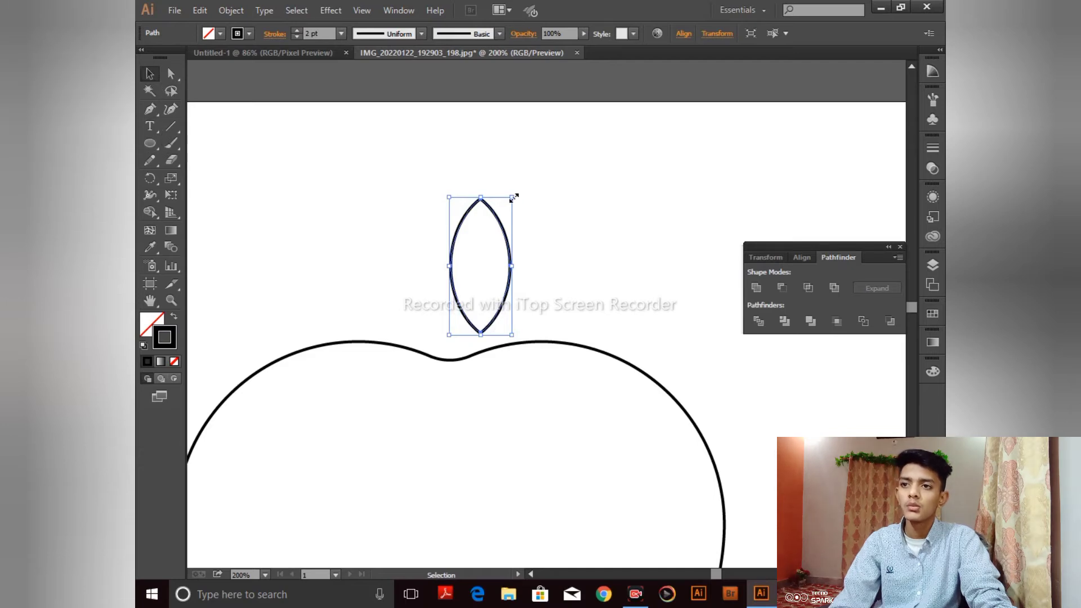
click(532, 226)
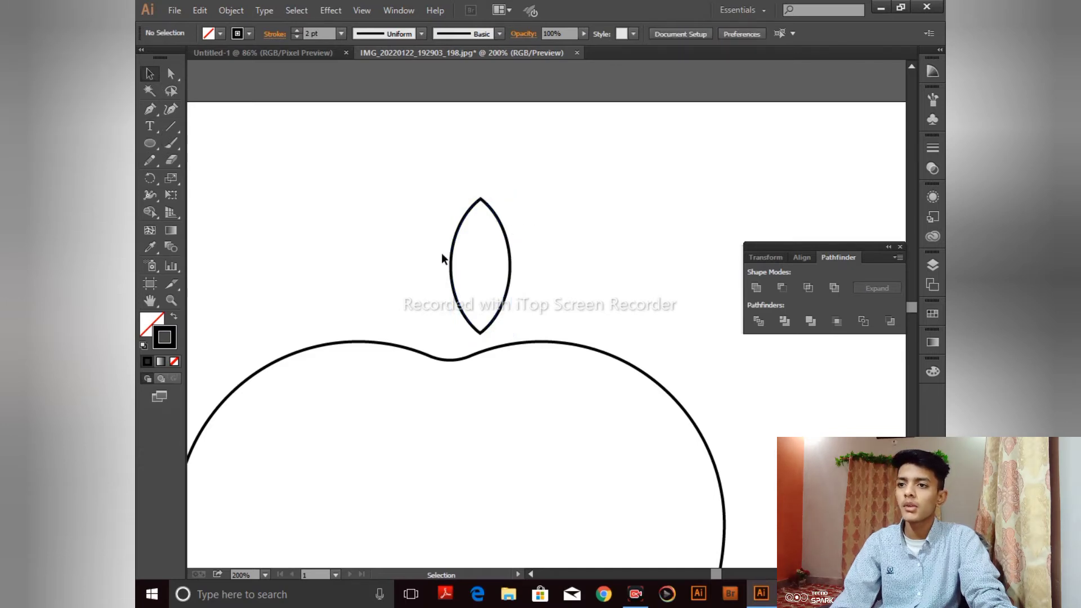
Rotate the leaf clockwise so its upper tip leans to the right like the leaf in the reference sketch.
click(503, 231)
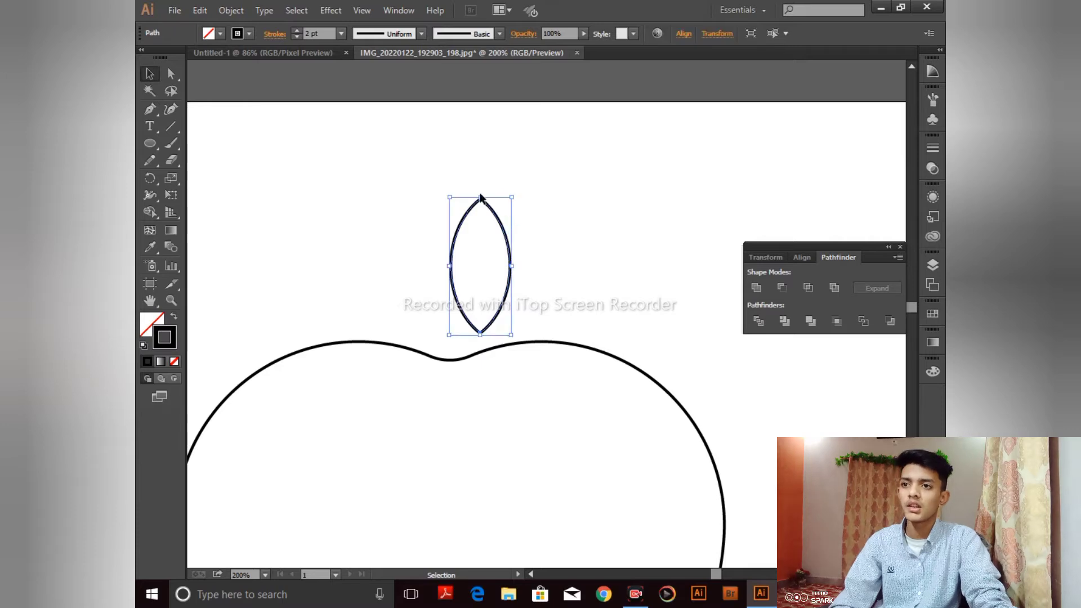
drag(518, 192, 540, 208)
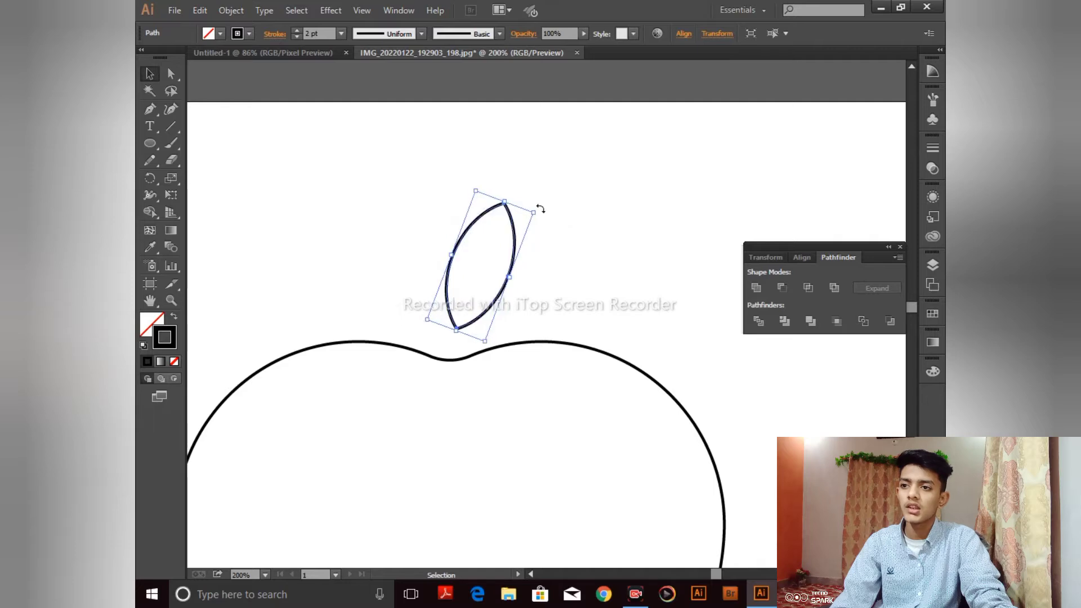
click(248, 125)
key(ctrl+minus)
key(ctrl+minus)
key(ctrl+minus)
key(ctrl+minus)
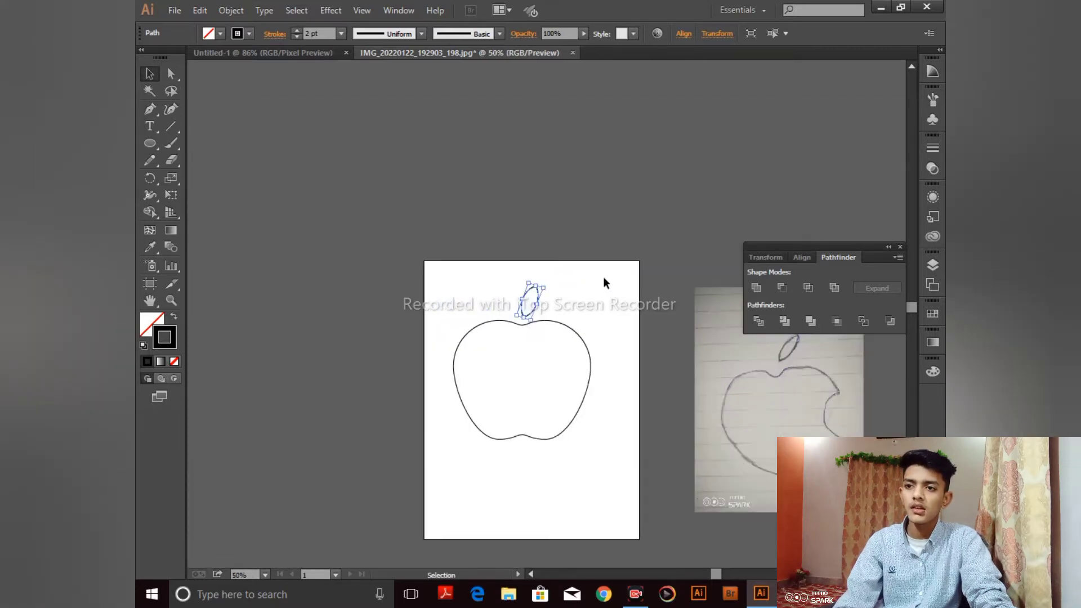
click(536, 304)
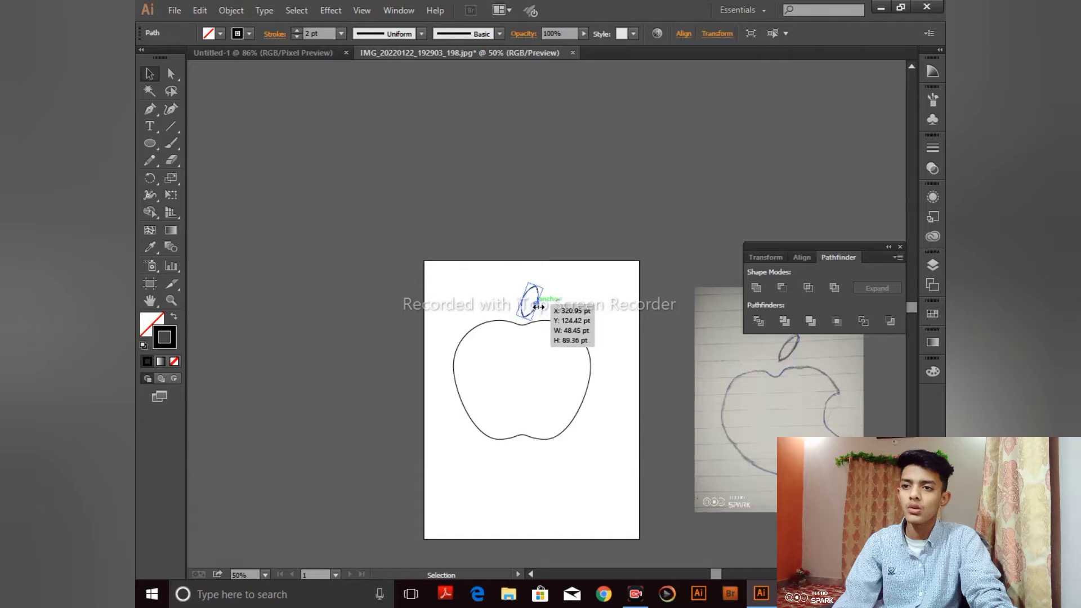
click(560, 310)
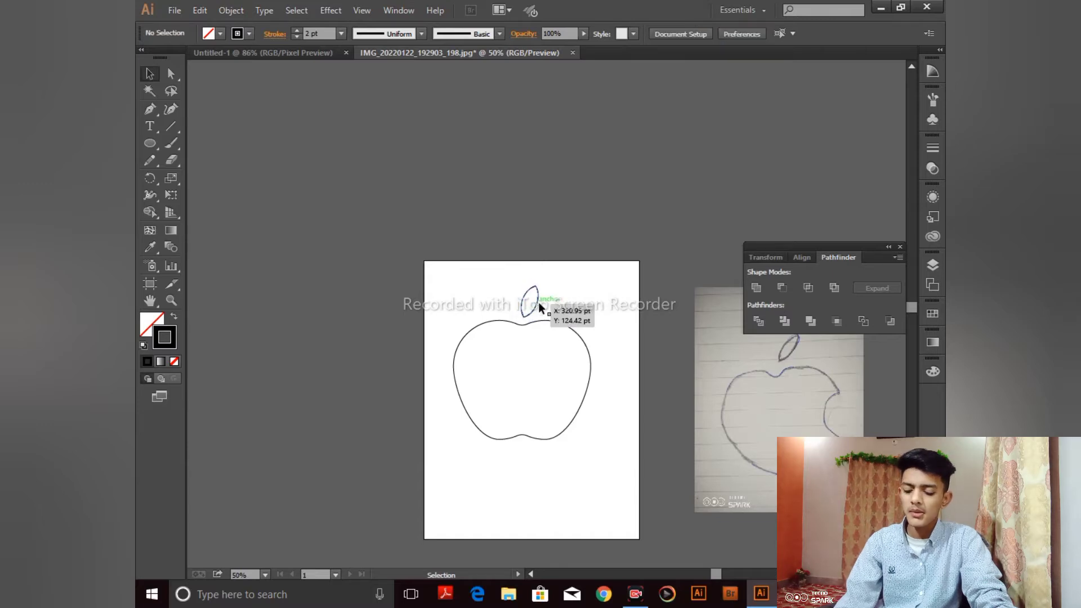
Nudge the tilted leaf slightly down and to the left so its lower tip sits closer above the apple's notch.
key(ctrl+plus)
key(ctrl+plus)
key(ctrl+plus)
key(ctrl+plus)
key(ctrl+plus)
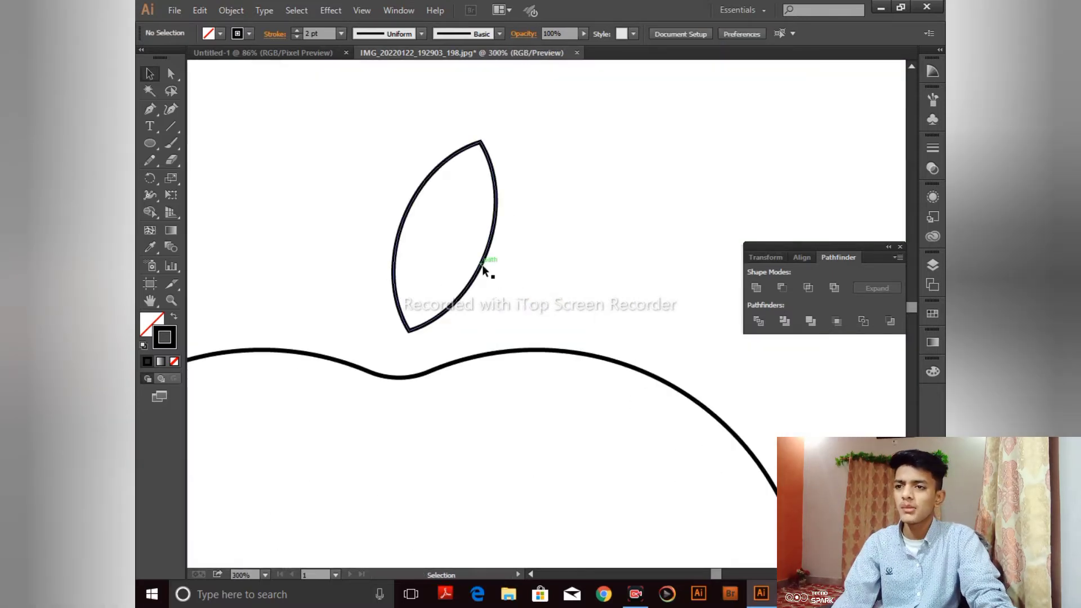
double_click(483, 270)
click(196, 69)
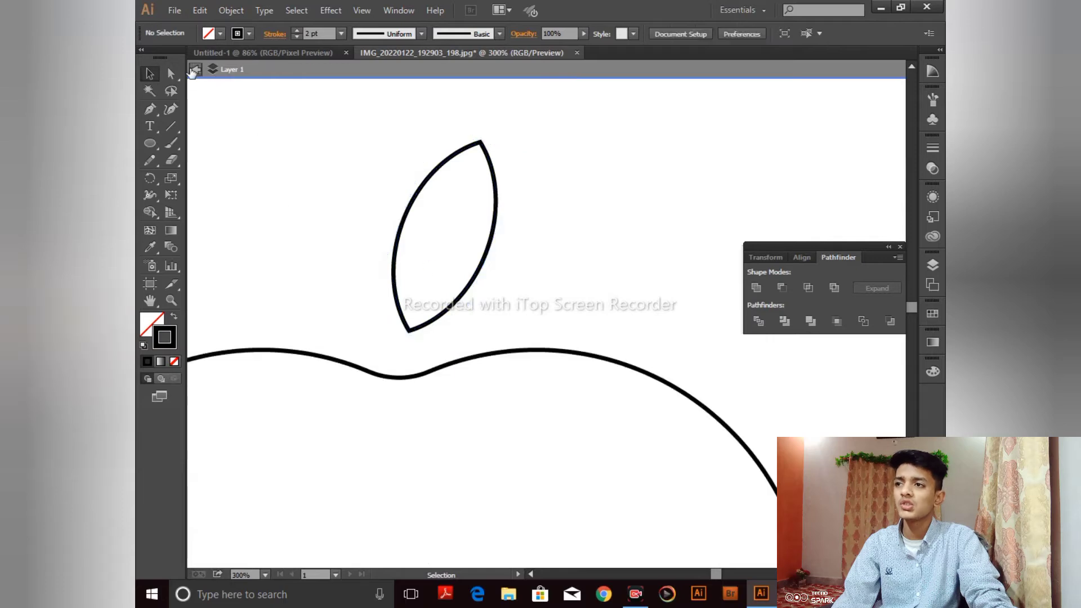
drag(497, 217, 486, 232)
click(562, 227)
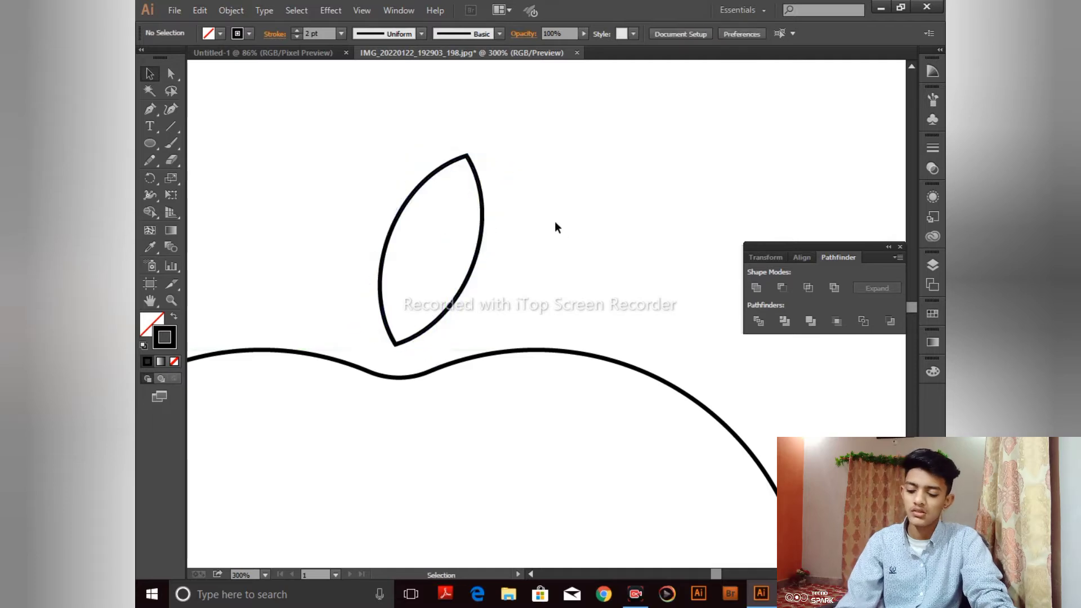
Draw a circle for the bite above and to the right of the apple body, about half the body's width.
key(ctrl+minus)
key(ctrl+minus)
key(ctrl+minus)
key(ctrl+minus)
drag(599, 346, 518, 312)
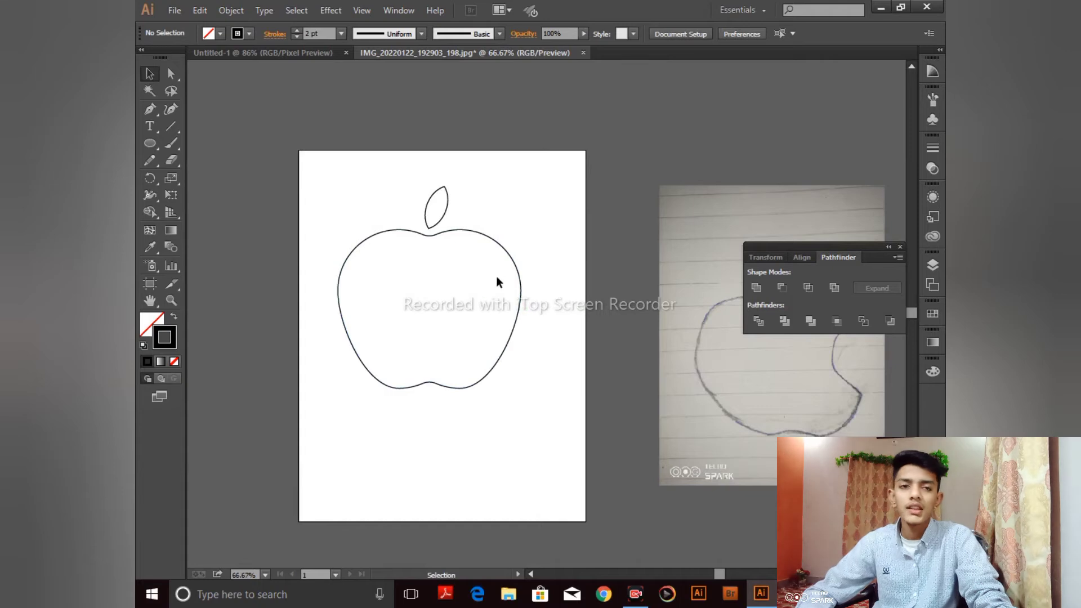
click(149, 144)
drag(500, 130, 582, 223)
Move the bite circle down and left until it overlaps the upper right side of the apple body.
click(146, 77)
drag(540, 129, 515, 259)
click(552, 225)
click(549, 271)
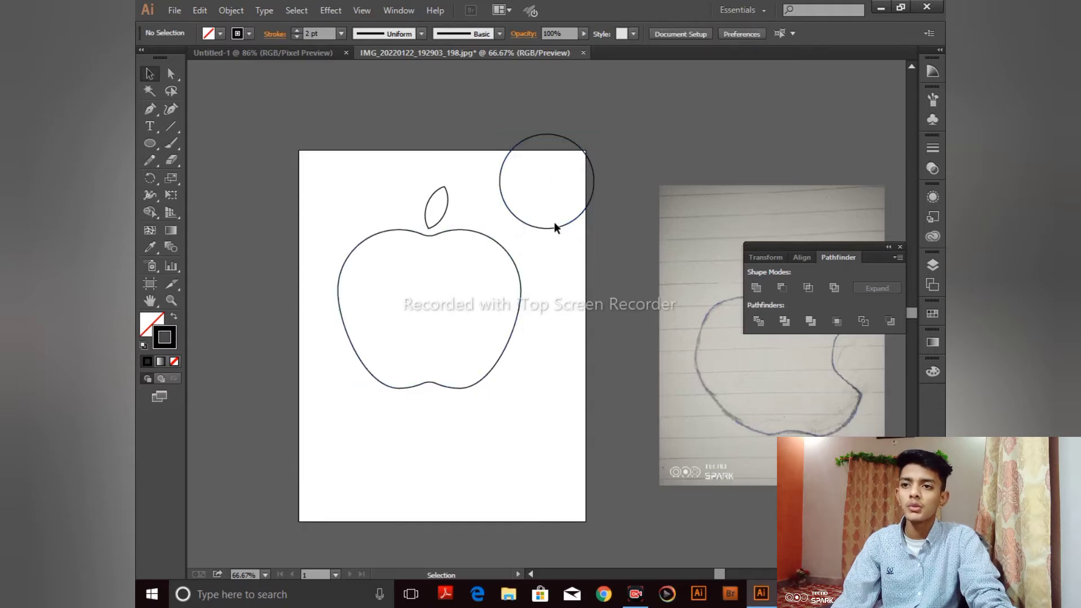
click(554, 225)
key(Down)
key(Down)
key(Down)
key(Down)
key(Down)
key(Down)
key(Down)
key(Down)
key(Down)
key(Down)
key(Down)
key(Down)
key(Down)
key(Down)
key(Down)
key(Down)
key(Down)
key(Down)
key(Down)
key(Down)
key(Down)
key(Down)
key(Down)
key(Down)
key(Down)
key(Down)
key(Down)
key(Down)
key(Down)
key(Down)
key(Down)
key(Down)
key(Down)
key(Down)
key(Down)
key(Down)
key(Down)
key(Down)
key(Down)
key(Down)
key(Down)
key(Down)
key(Down)
key(Down)
key(Down)
key(Down)
key(Down)
key(Down)
key(Down)
key(Down)
key(Down)
key(Down)
key(Down)
key(Down)
key(Down)
key(Down)
key(Down)
key(Down)
key(Down)
key(Down)
key(Down)
key(Down)
key(Down)
key(Down)
key(Down)
key(Down)
key(Down)
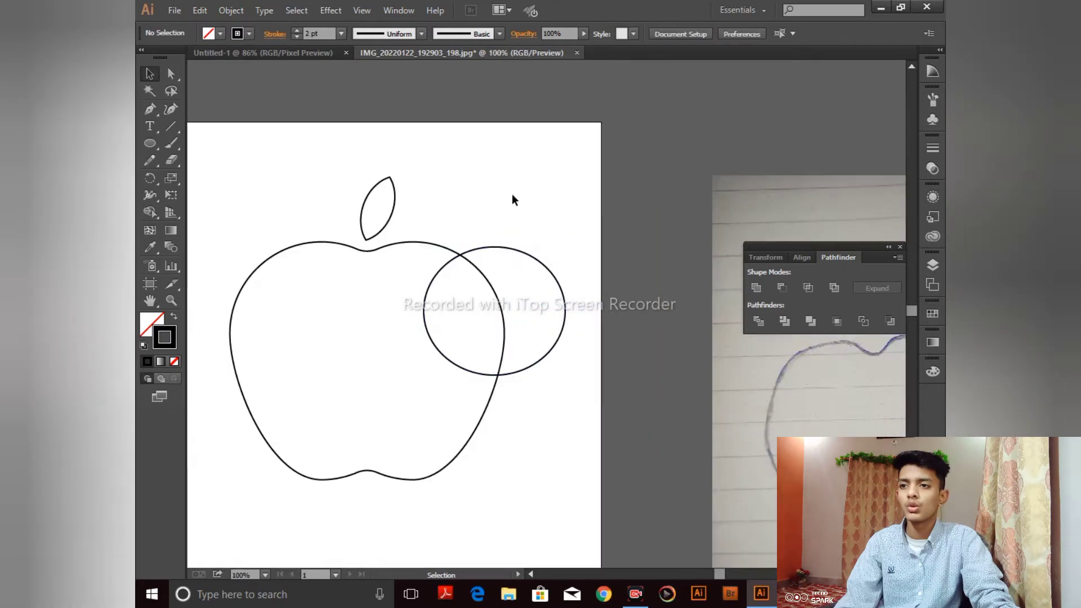
Cut the bite circle out of the apple body with Pathfinder Minus Front as an editable compound shape.
drag(513, 195, 409, 441)
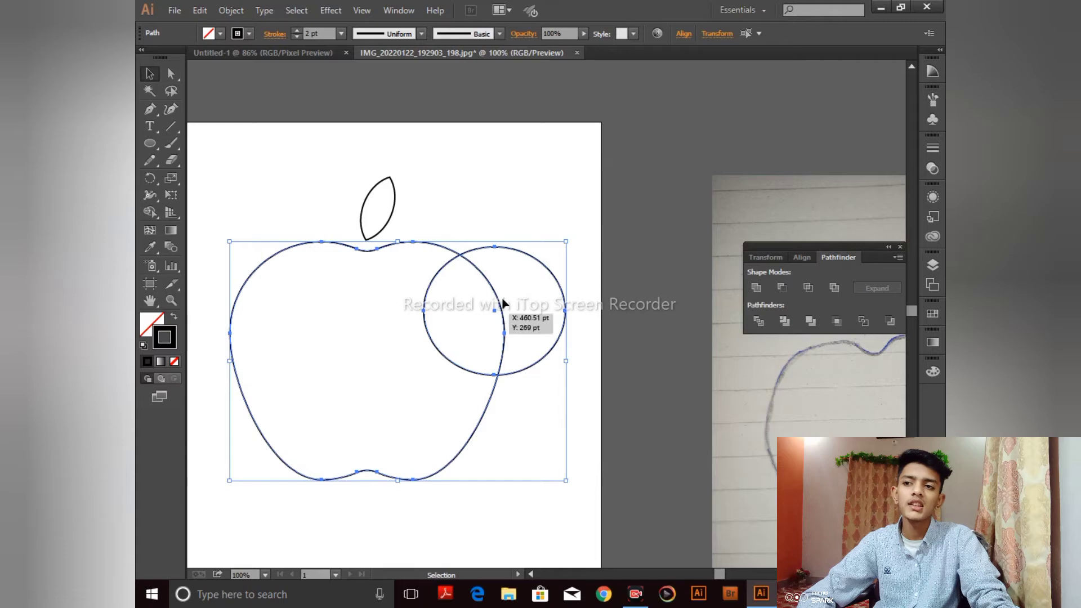
alt+click(783, 293)
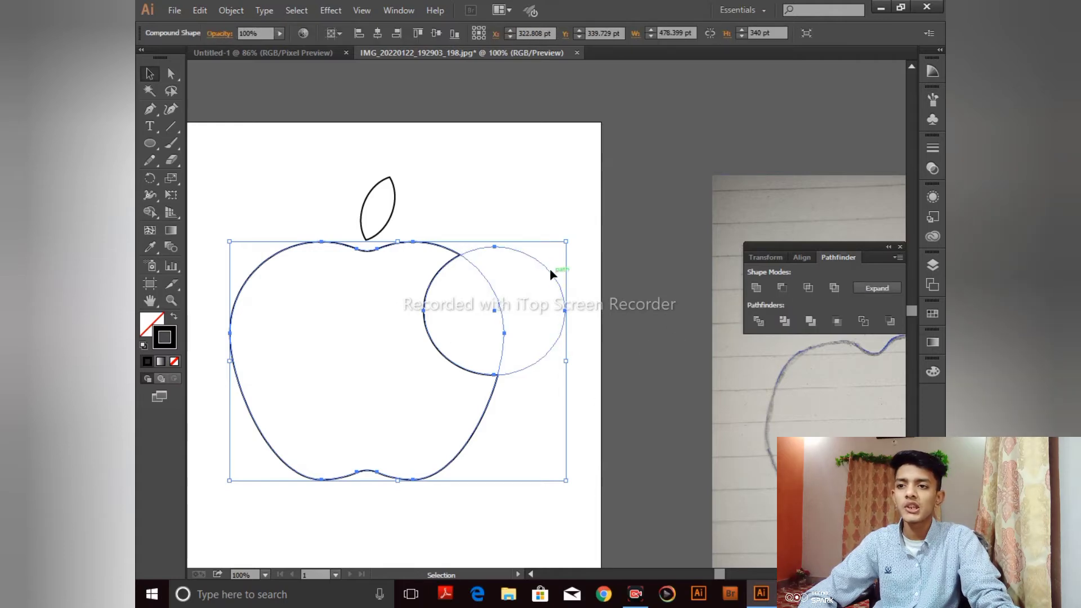
click(600, 292)
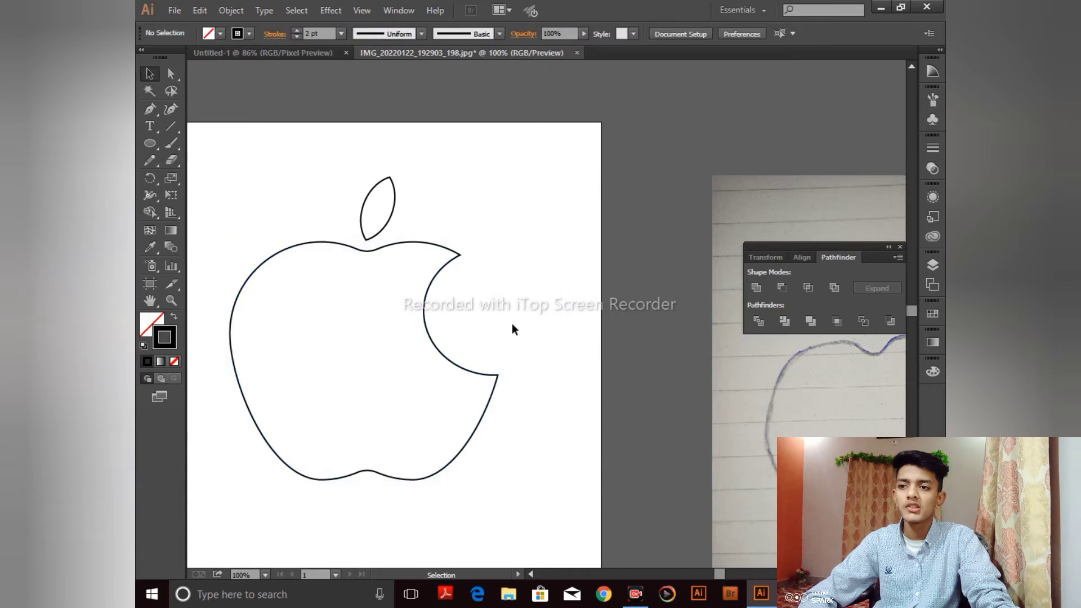
Isolate the apple's compound shape, move the bite circle down to around the body's mid-height, and exit isolation mode.
drag(553, 252, 519, 298)
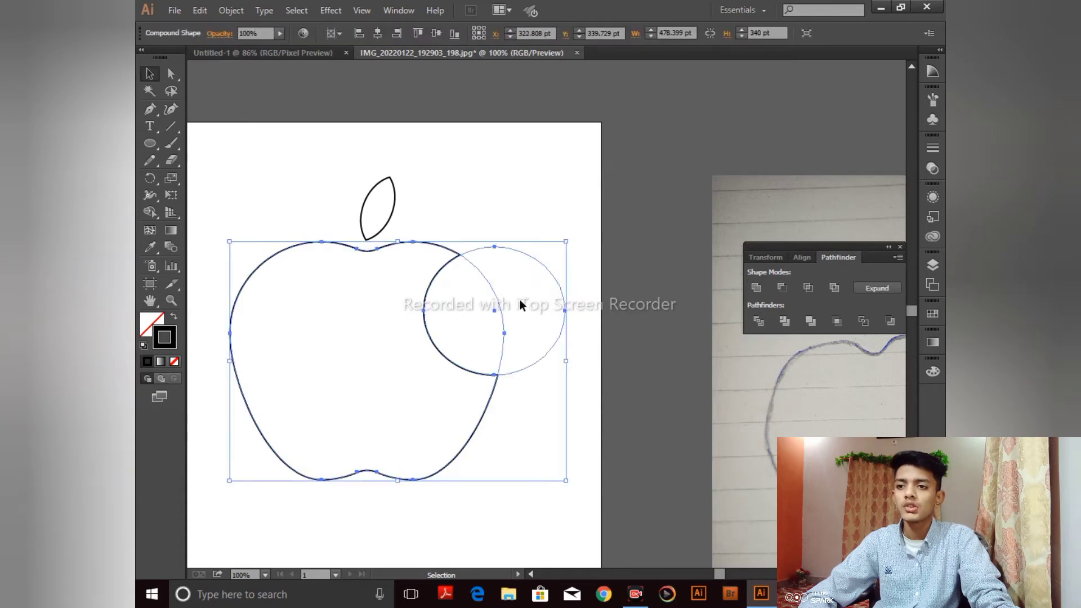
double_click(557, 288)
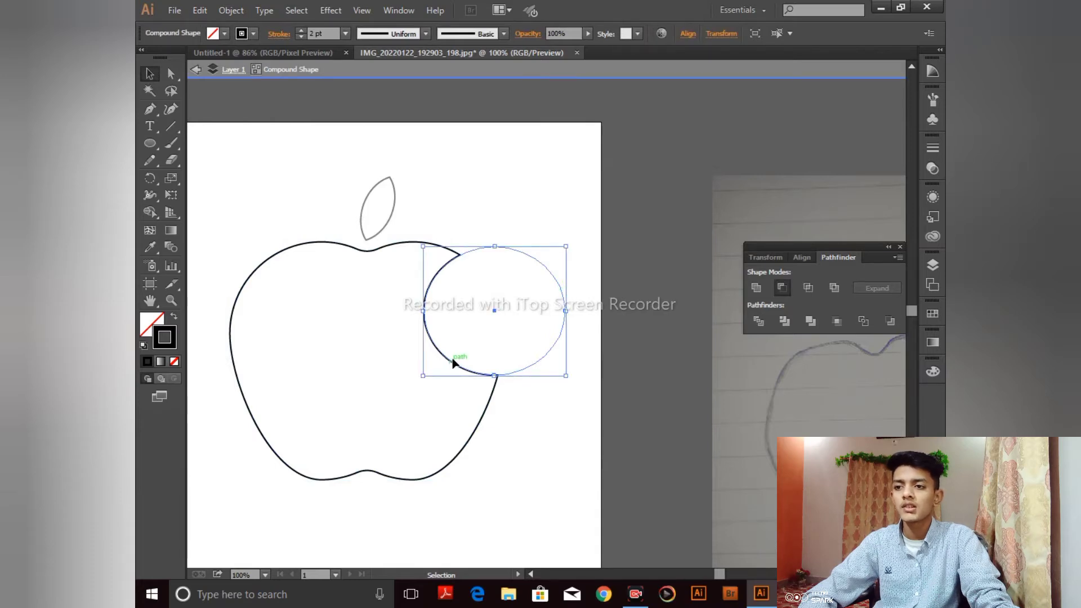
drag(450, 365, 448, 396)
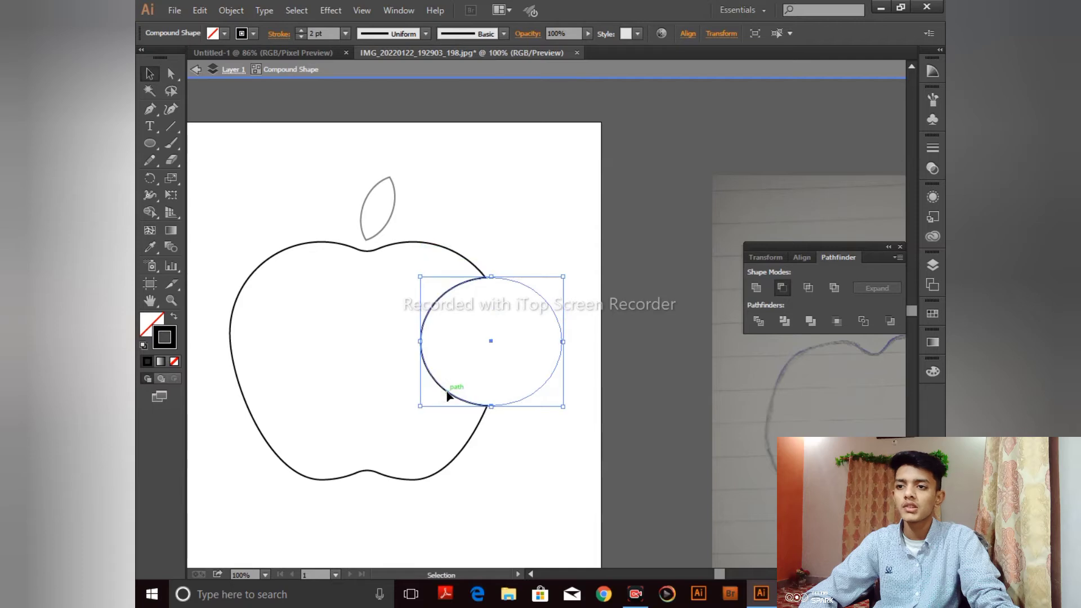
click(551, 263)
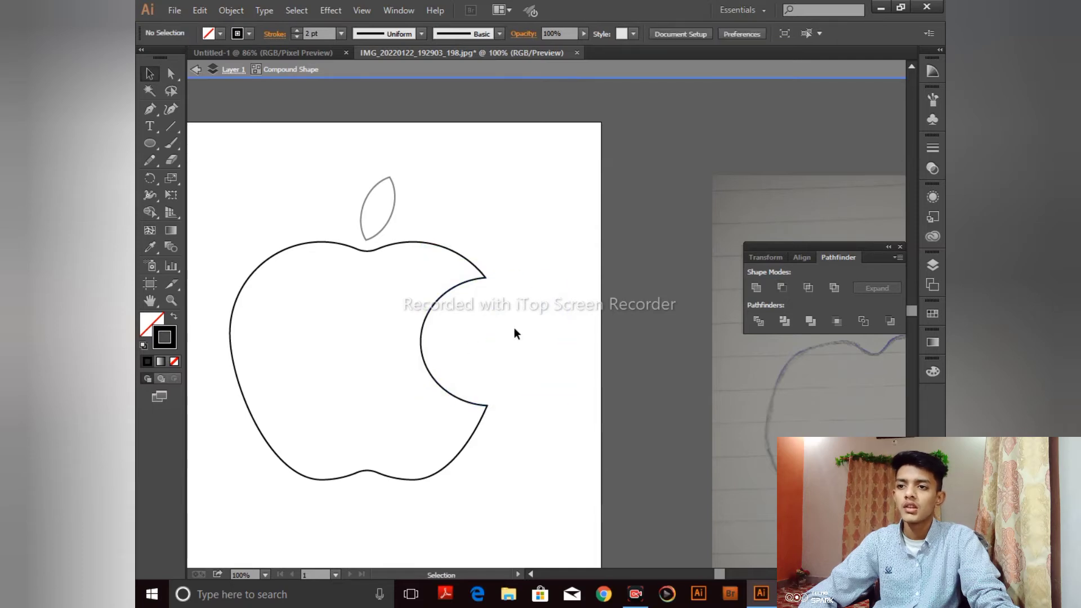
click(207, 68)
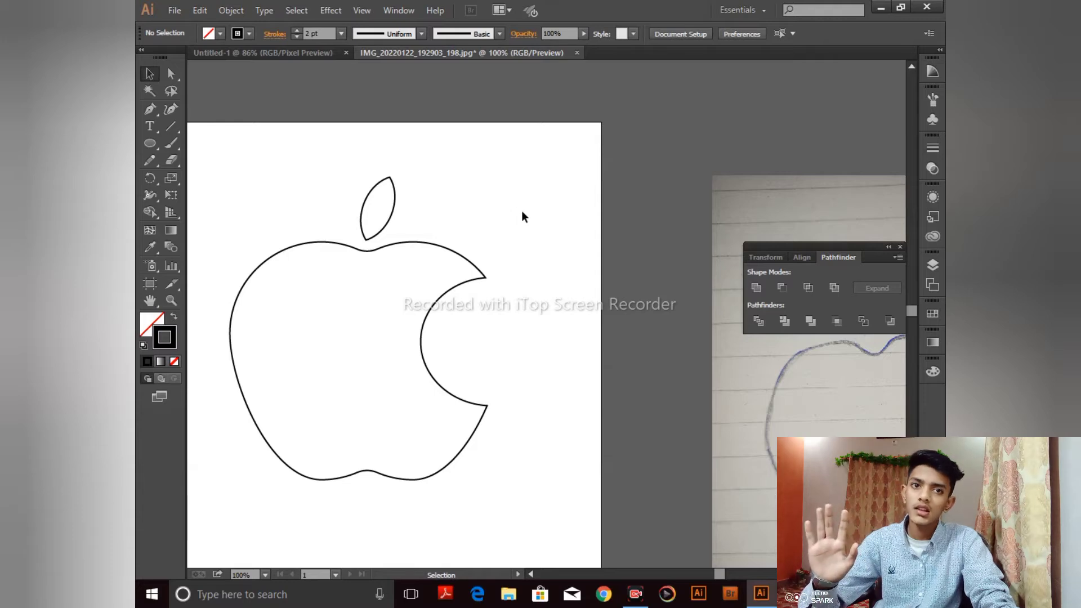
Isolate the apple's compound shape again and enlarge the bite circle very slightly from its lower right corner.
key(ctrl+minus)
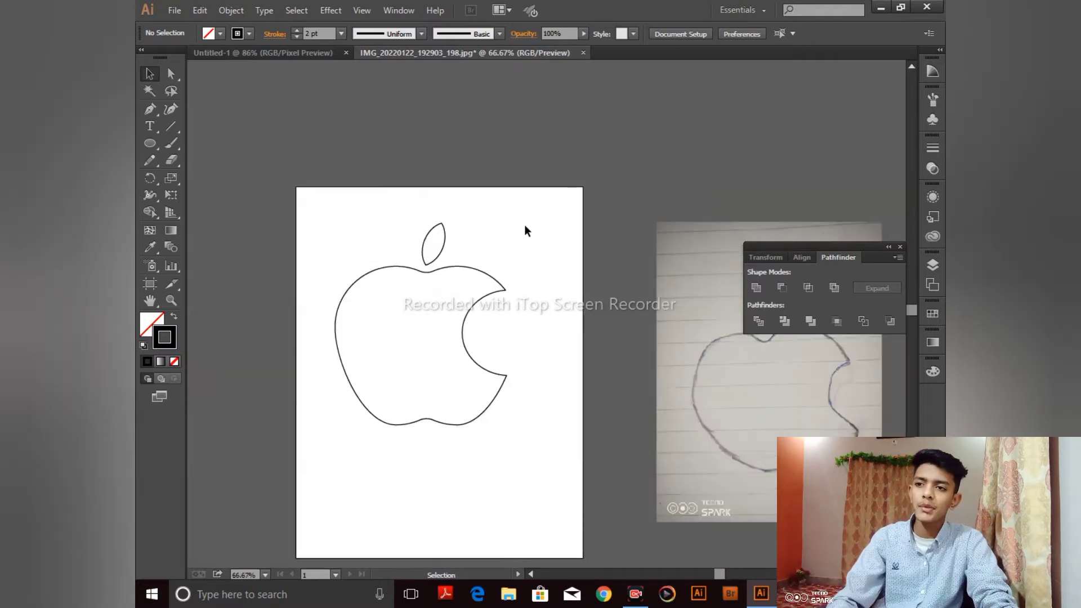
click(461, 328)
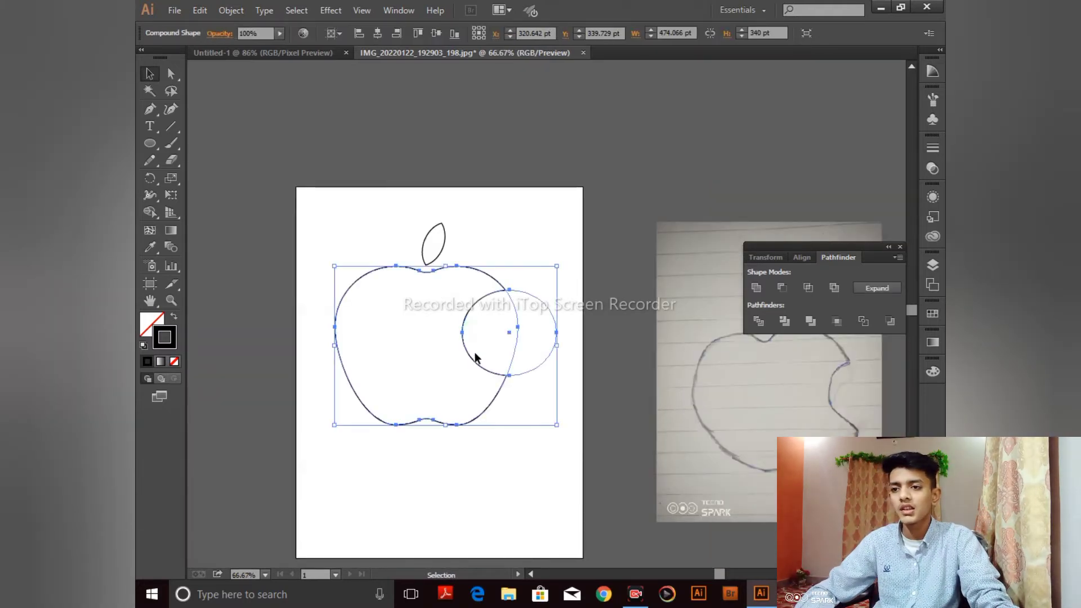
double_click(523, 376)
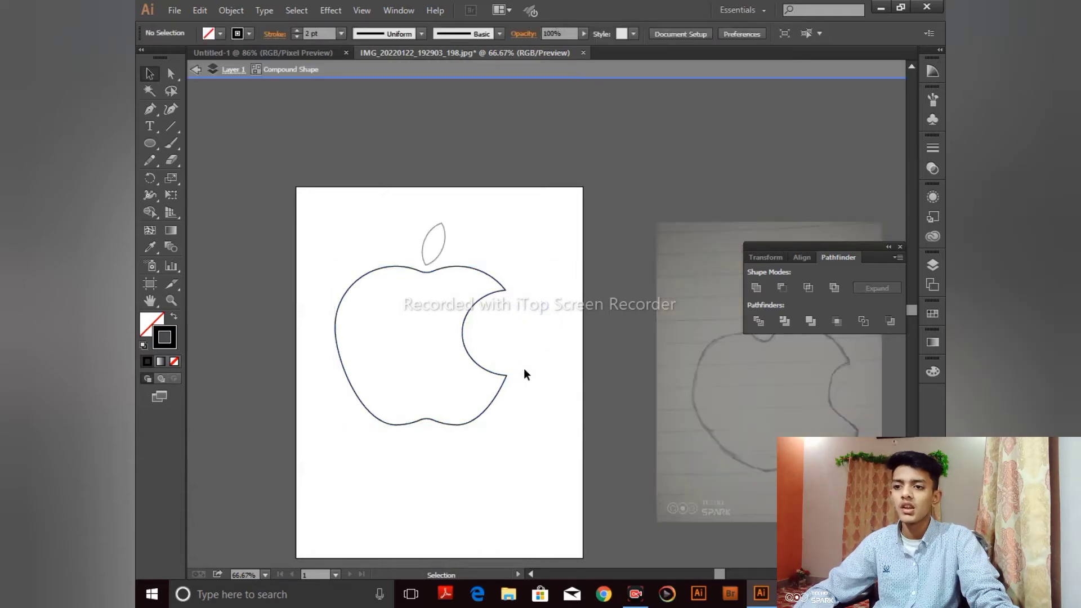
click(547, 358)
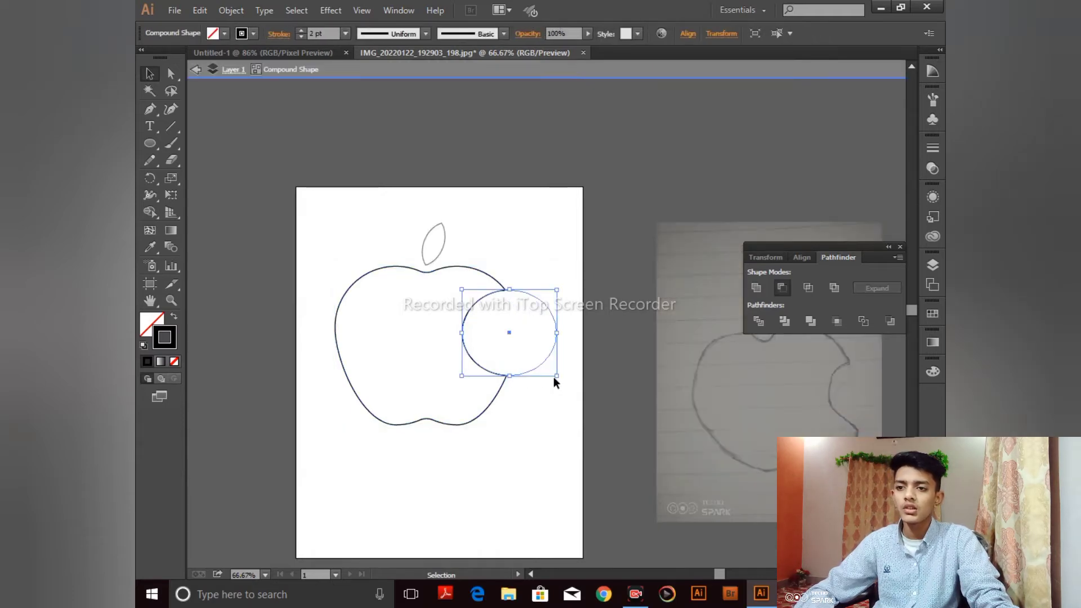
drag(556, 376, 561, 383)
click(509, 421)
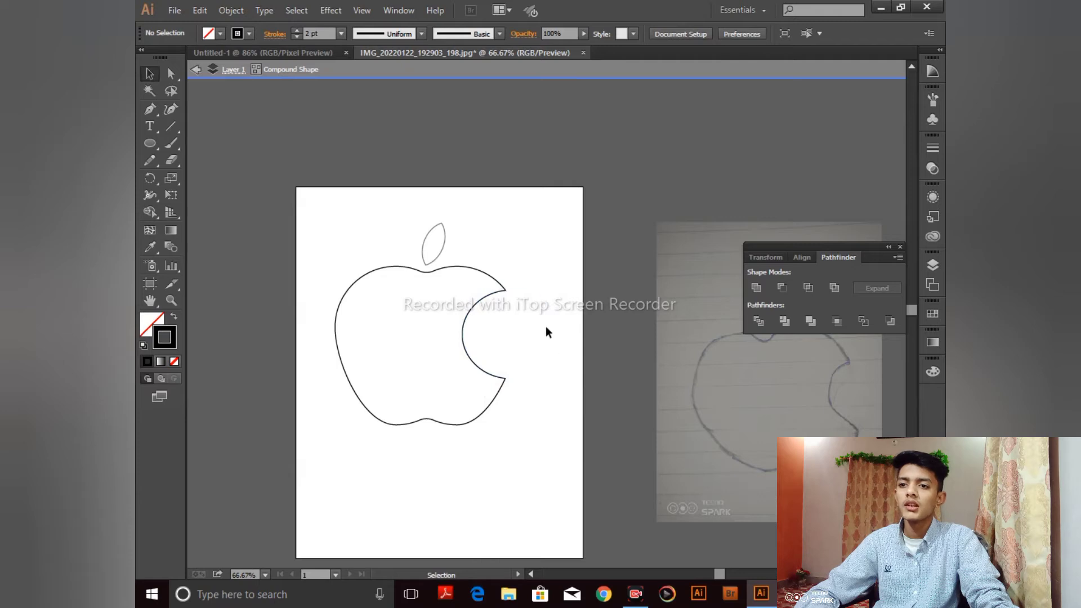
Shift the bite circle slightly to the right to make the cut-out in the apple body shallower.
click(559, 340)
click(566, 345)
key(ctrl+plus)
key(ctrl+plus)
key(ctrl+plus)
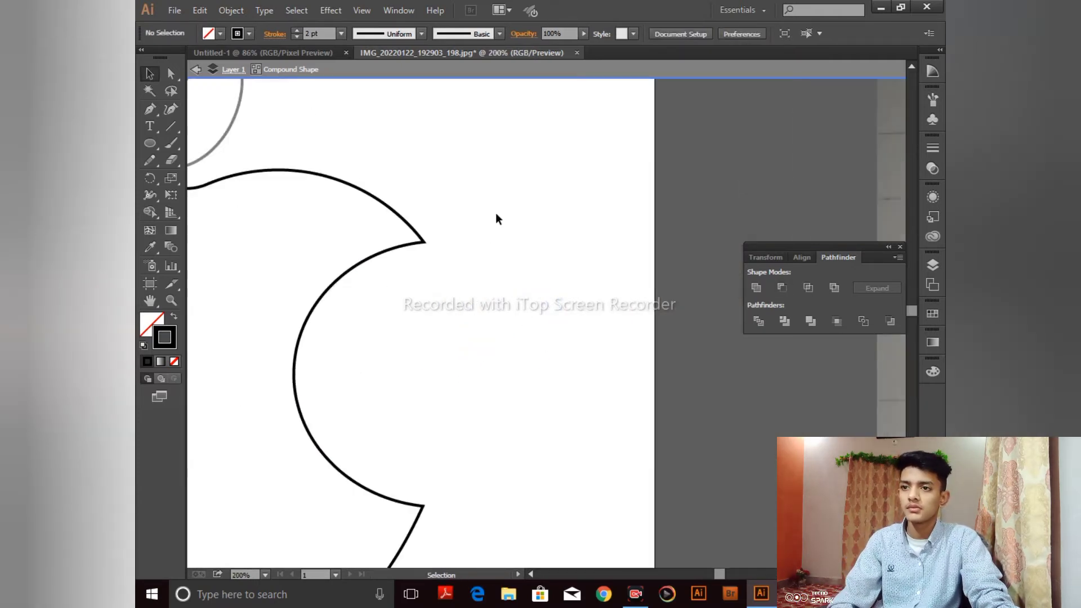
click(580, 336)
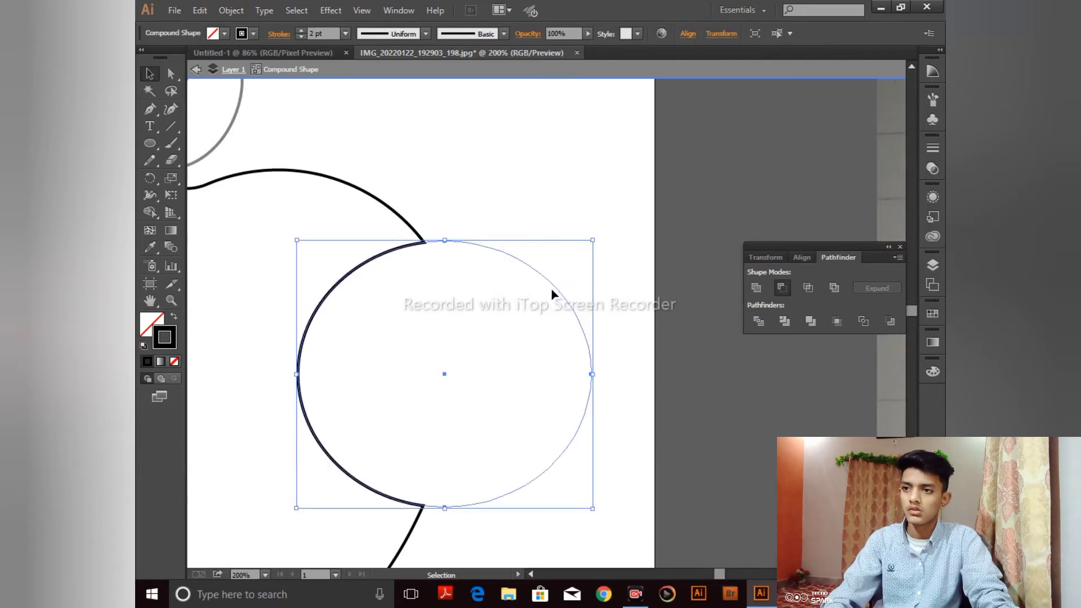
click(517, 223)
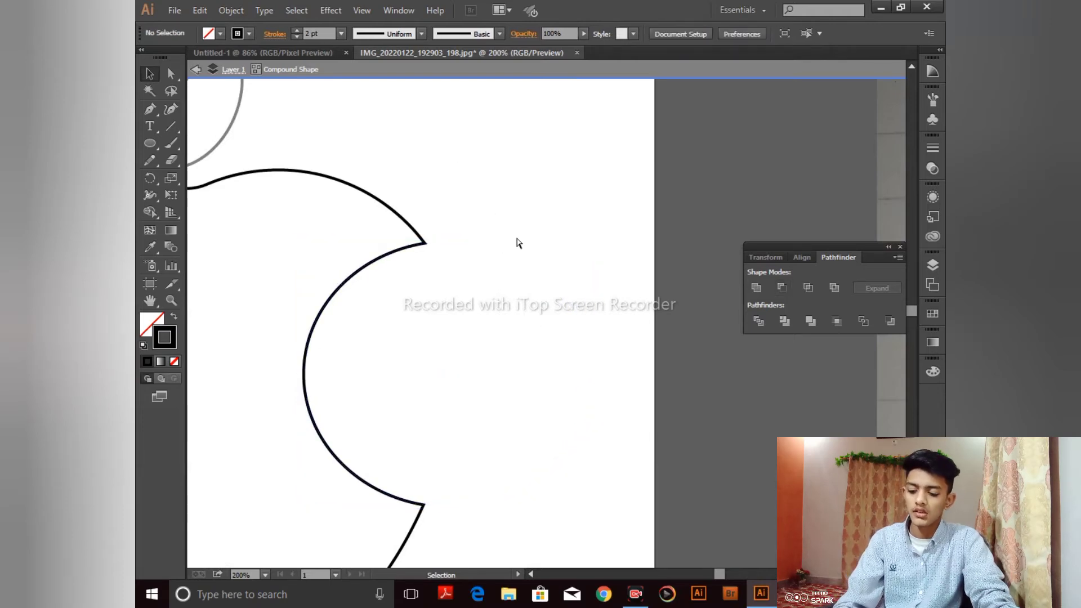
Nudge the bite circle further right and slightly up, and leave isolation mode for the compound shape.
key(ctrl+minus)
key(ctrl+minus)
key(ctrl+minus)
key(ctrl+minus)
click(522, 332)
click(539, 293)
click(559, 332)
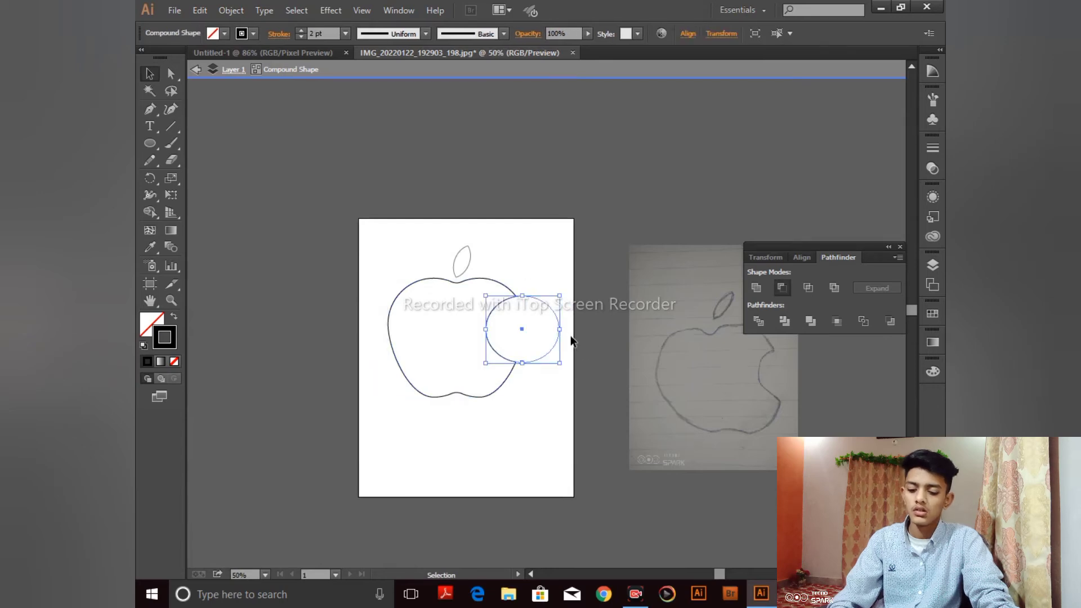
key(Right)
key(Right)
key(Right)
key(Right)
key(Right)
key(Up)
key(Up)
key(Up)
key(Up)
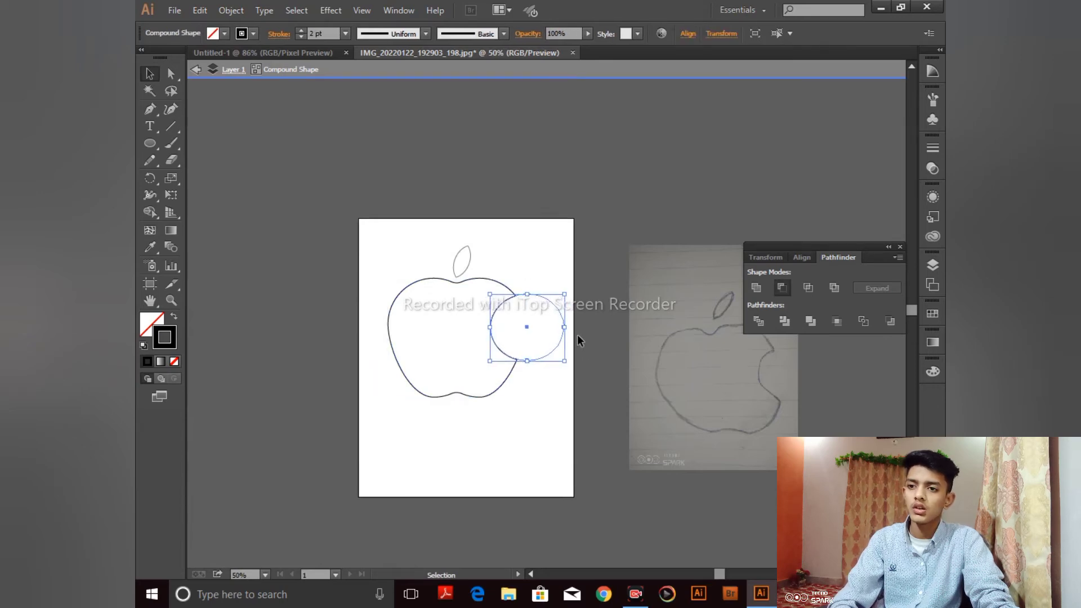
click(533, 264)
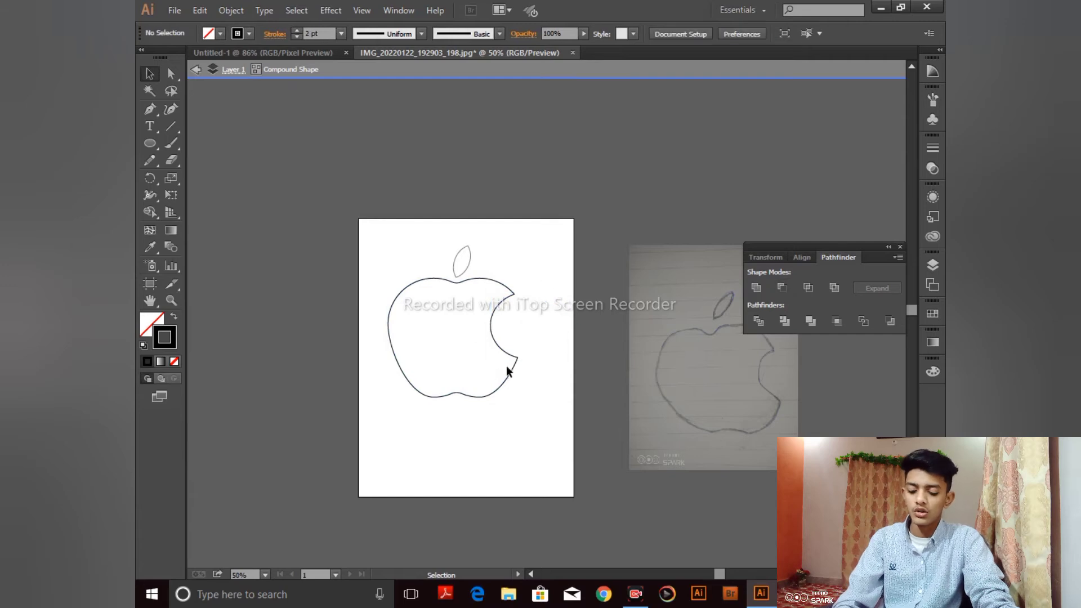
key(ctrl+minus)
key(ctrl+equal)
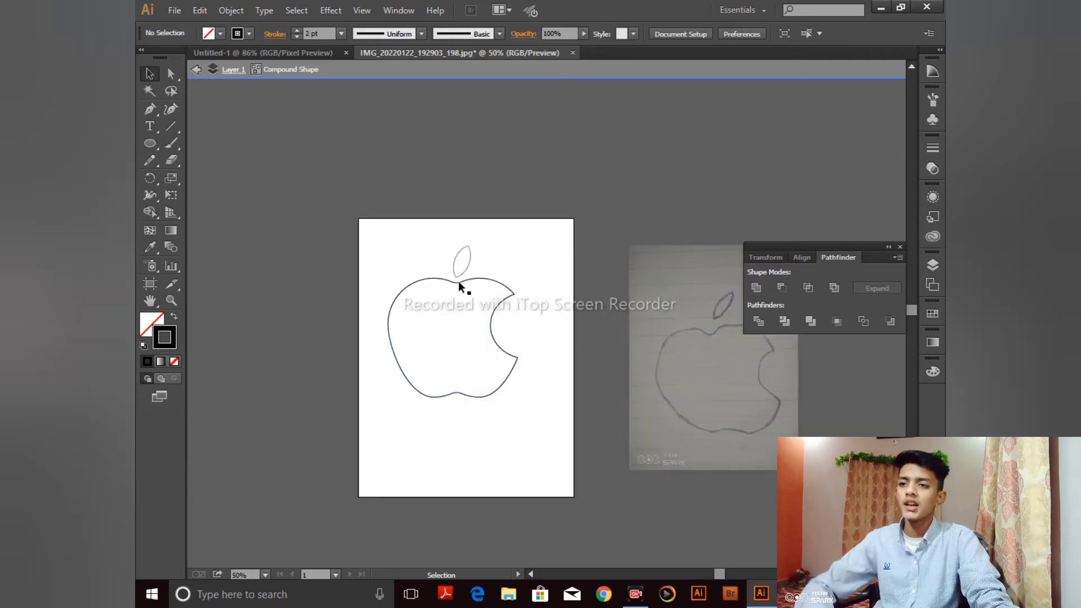
click(195, 70)
click(195, 70)
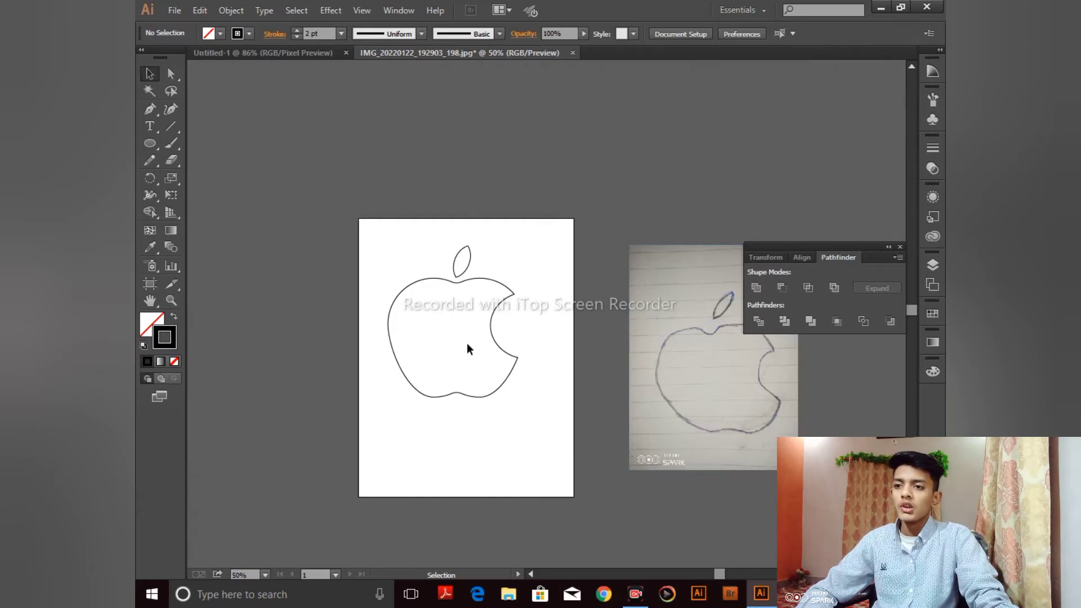
Swap fill and stroke on the apple body and the leaf to make both solid black without an outline.
click(419, 285)
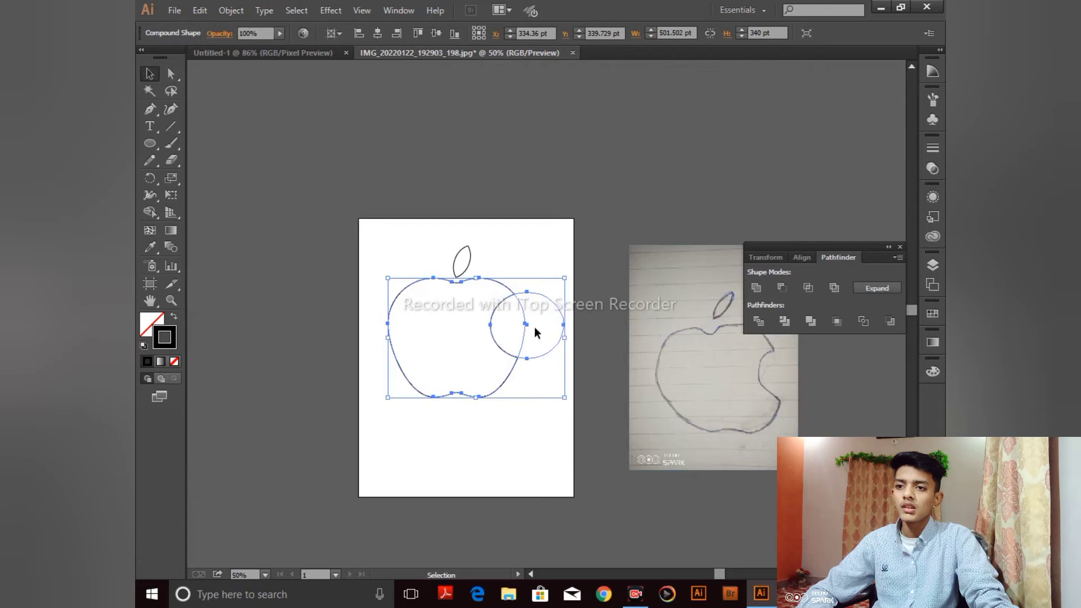
click(175, 317)
click(295, 300)
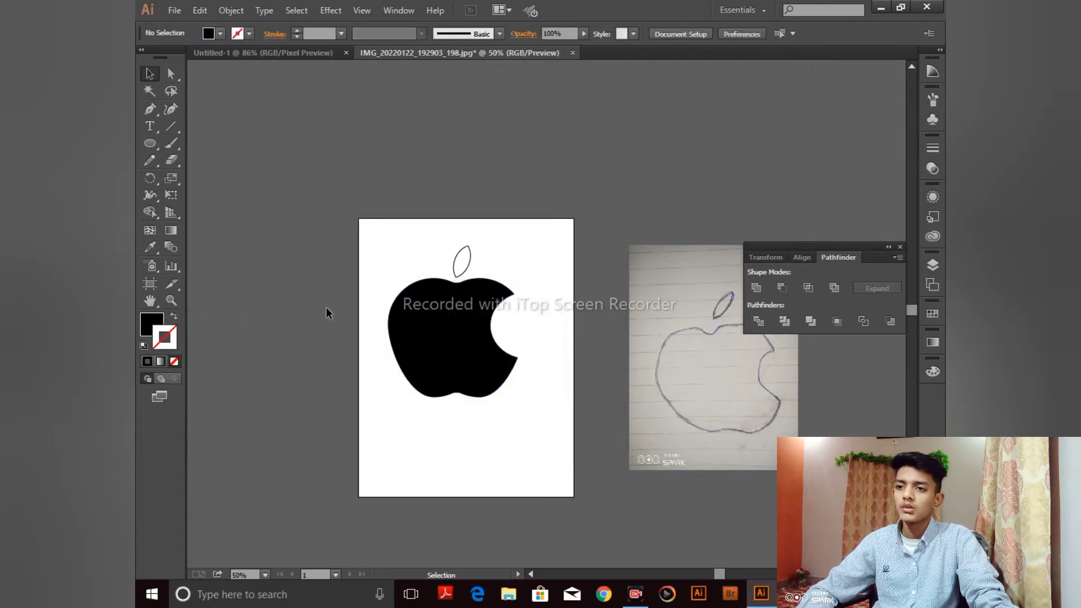
click(466, 261)
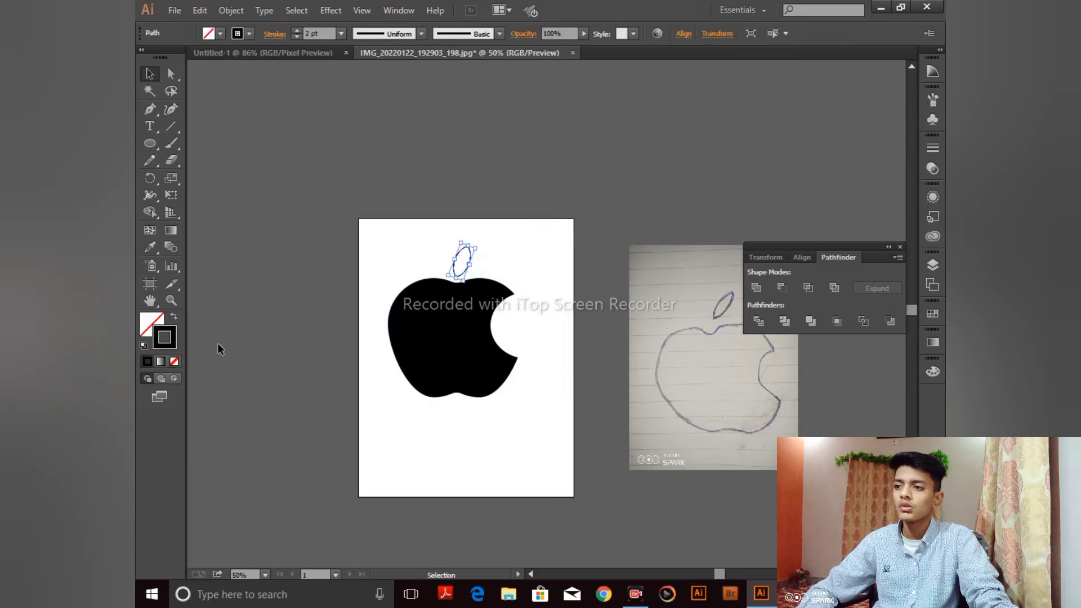
click(176, 318)
click(337, 285)
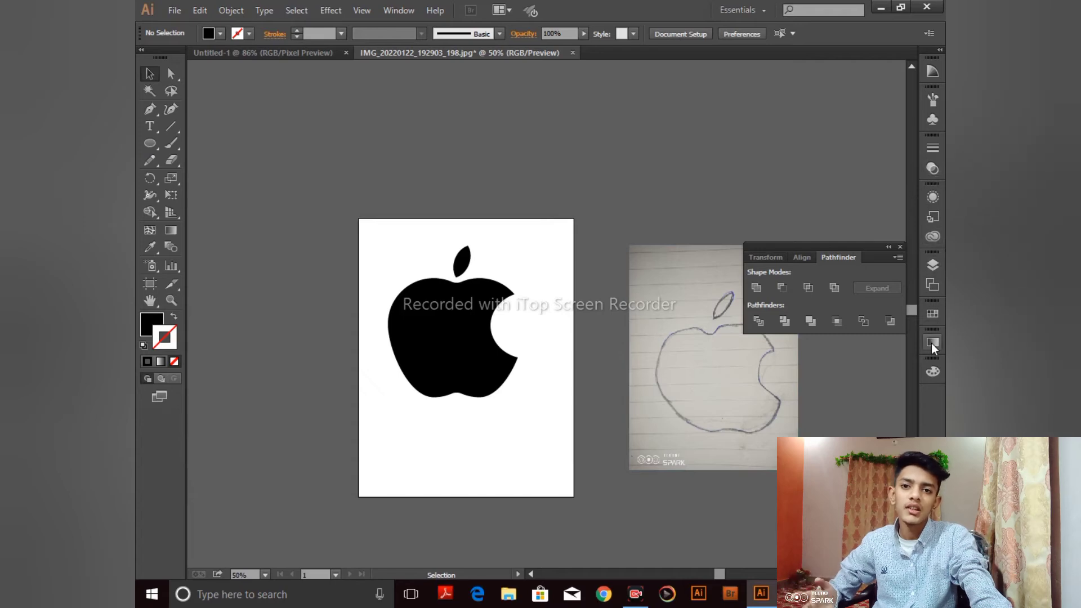
click(489, 363)
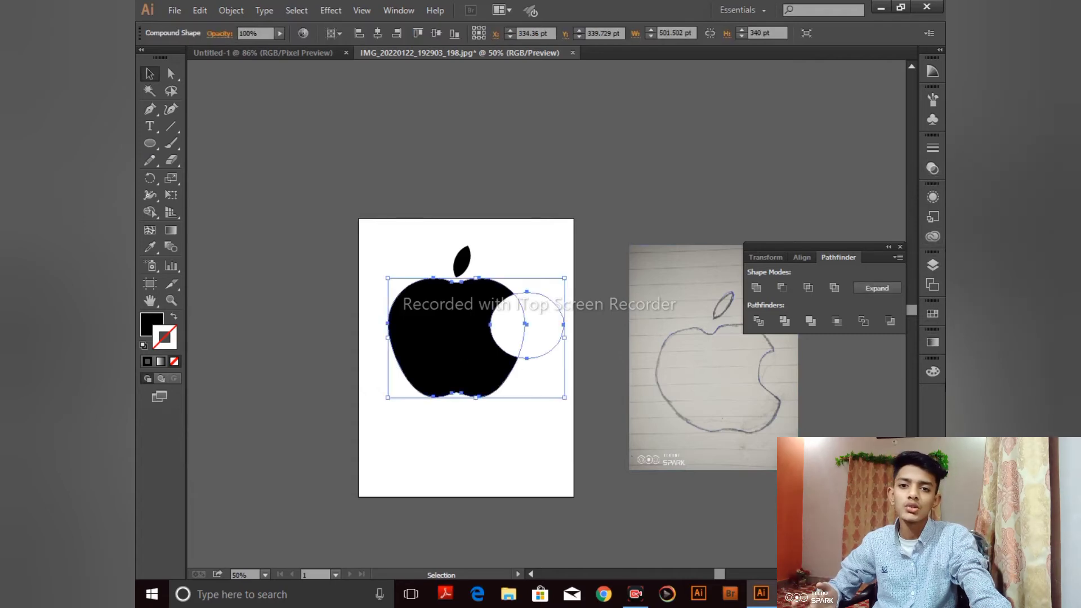
click(930, 343)
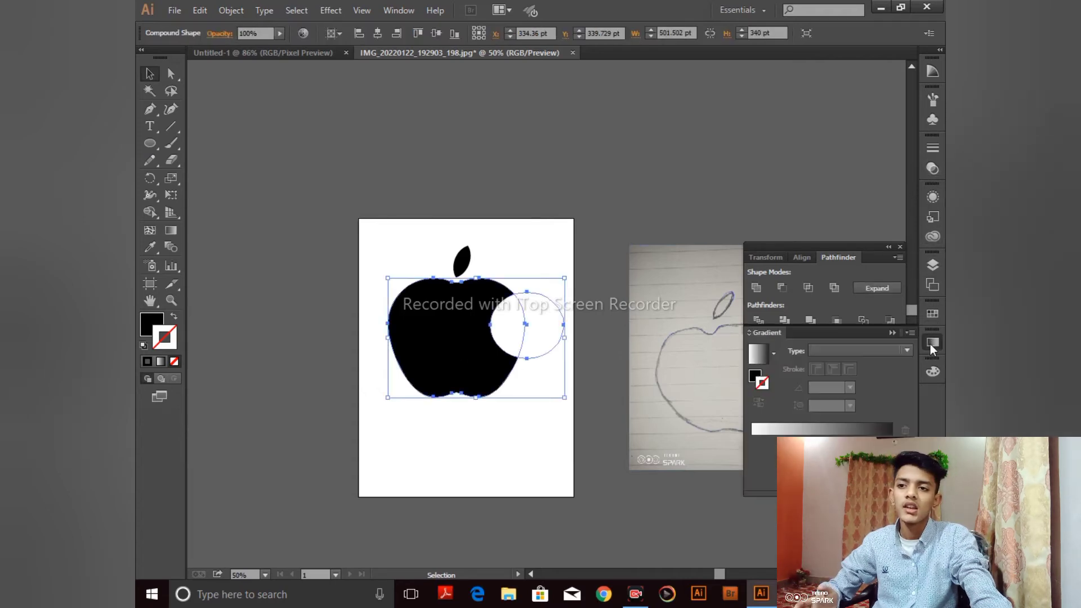
click(850, 429)
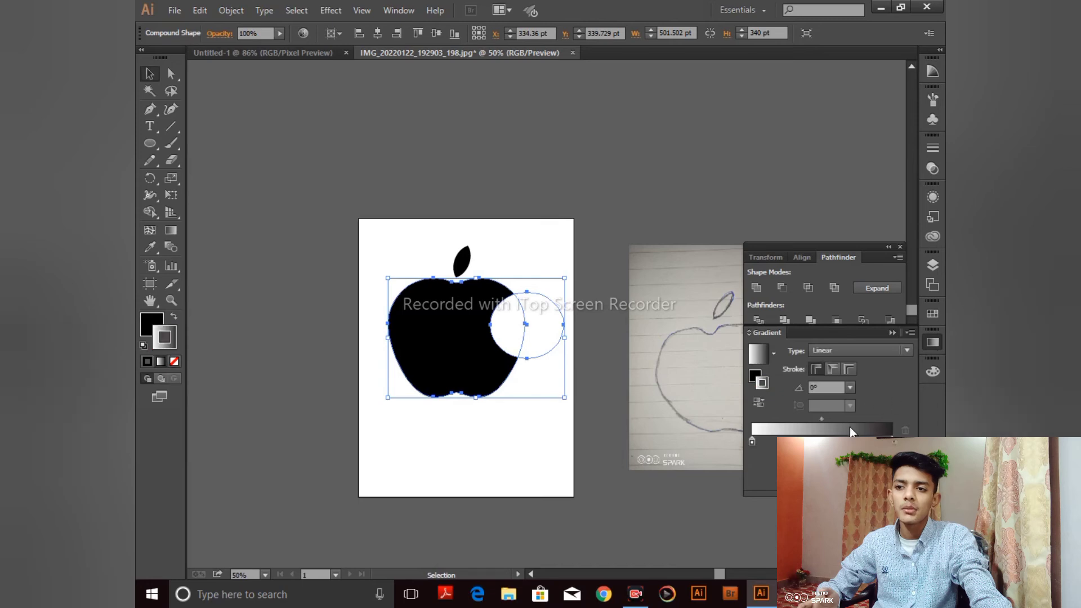
double_click(751, 441)
click(875, 256)
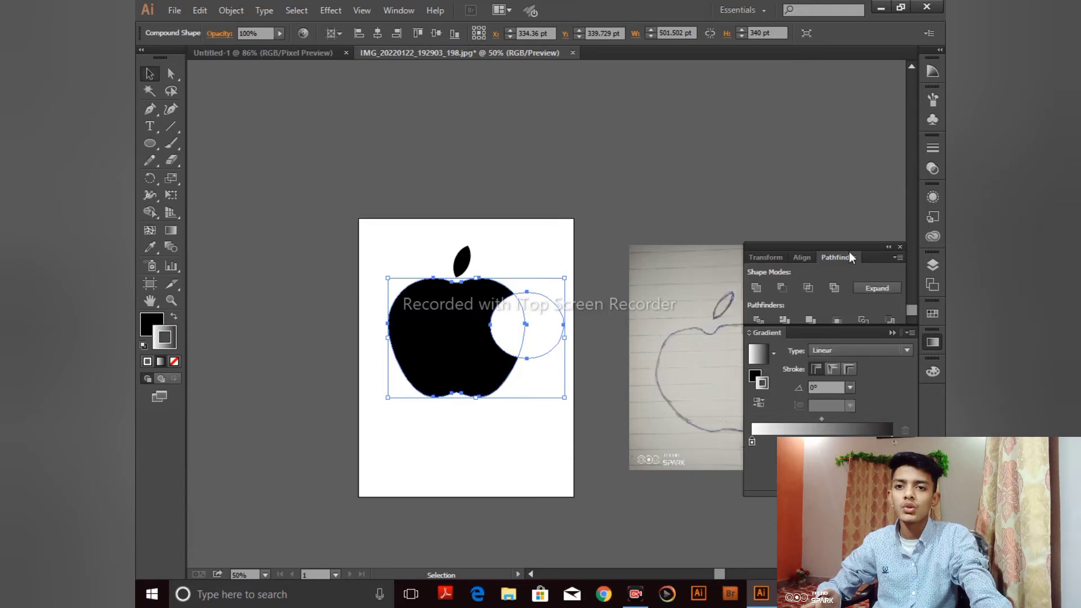
click(888, 247)
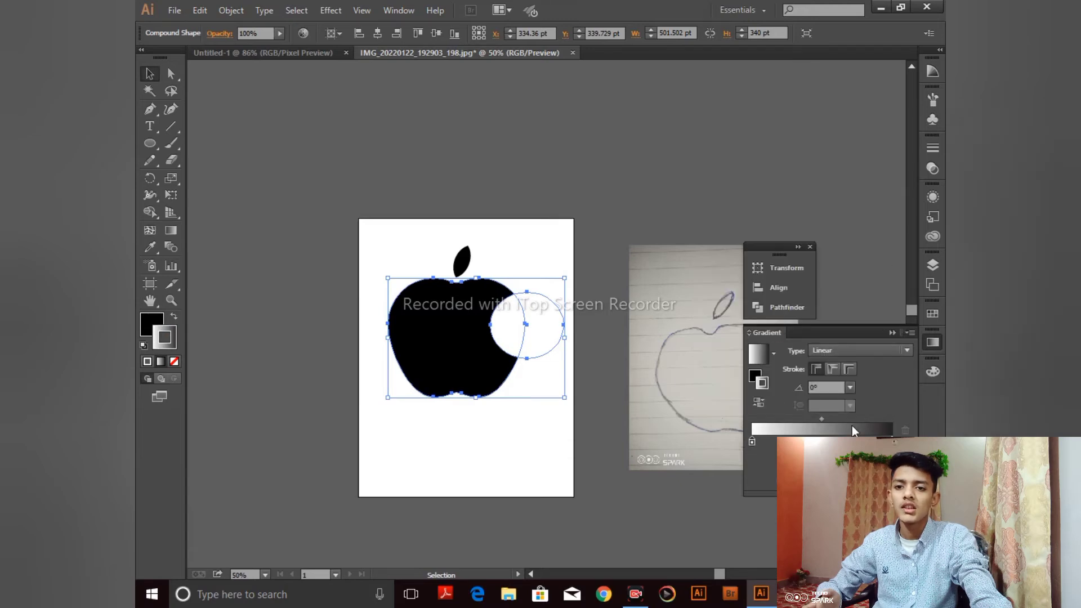
click(891, 333)
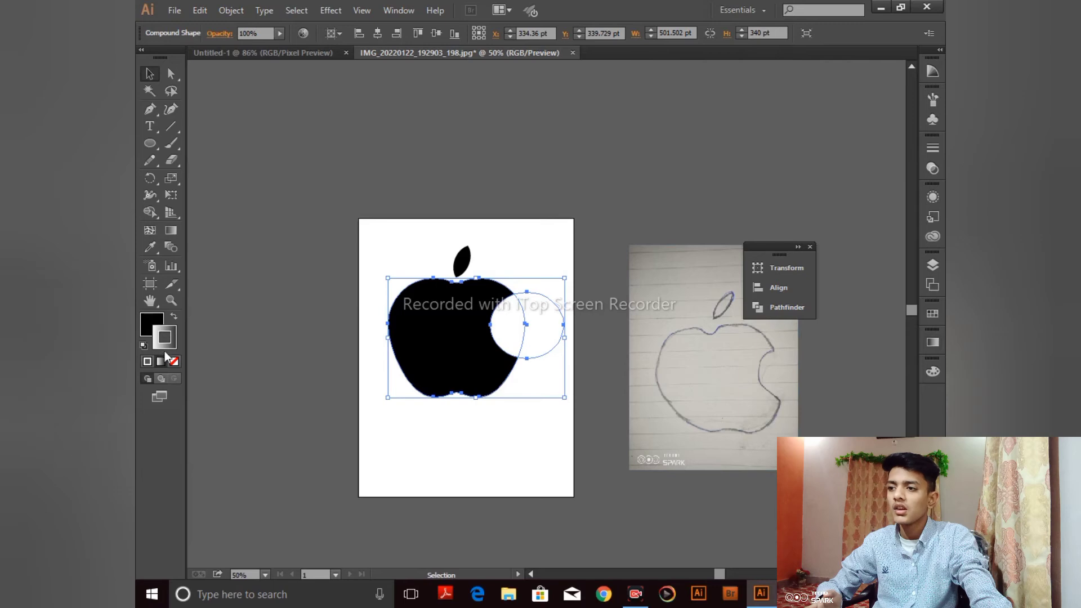
click(147, 363)
click(171, 361)
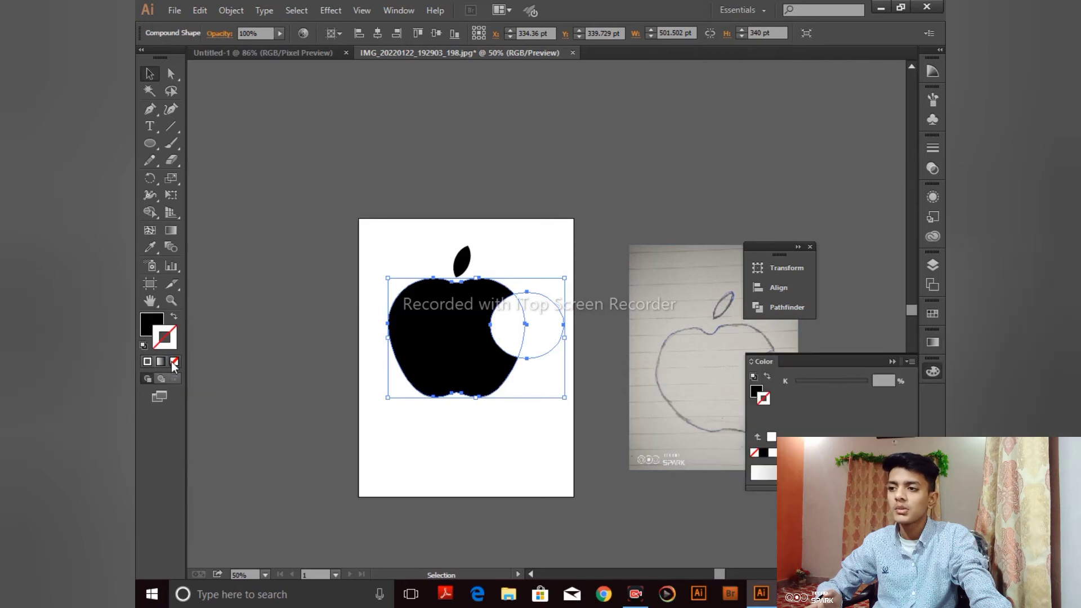
Apply a linear white-to-black gradient to the apple body's fill and move its white stop to near the middle.
click(153, 326)
click(933, 343)
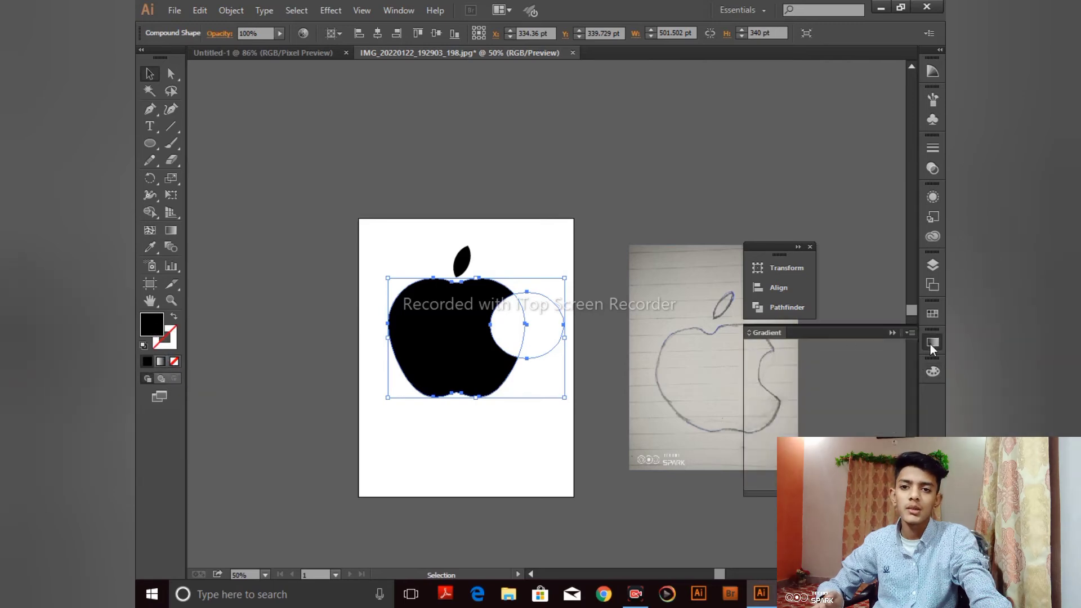
click(847, 429)
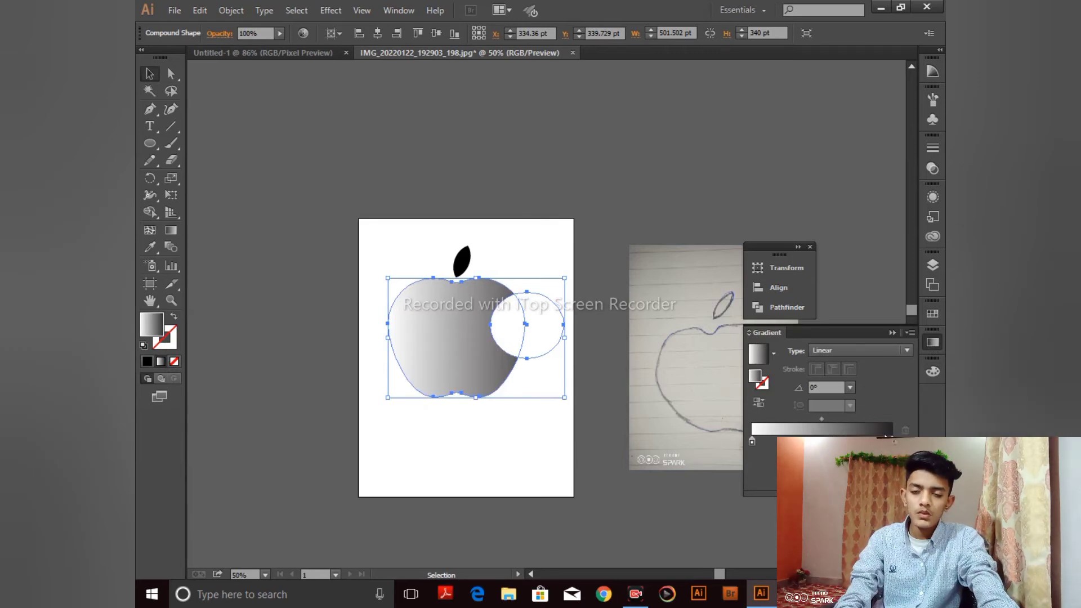
drag(750, 443, 816, 437)
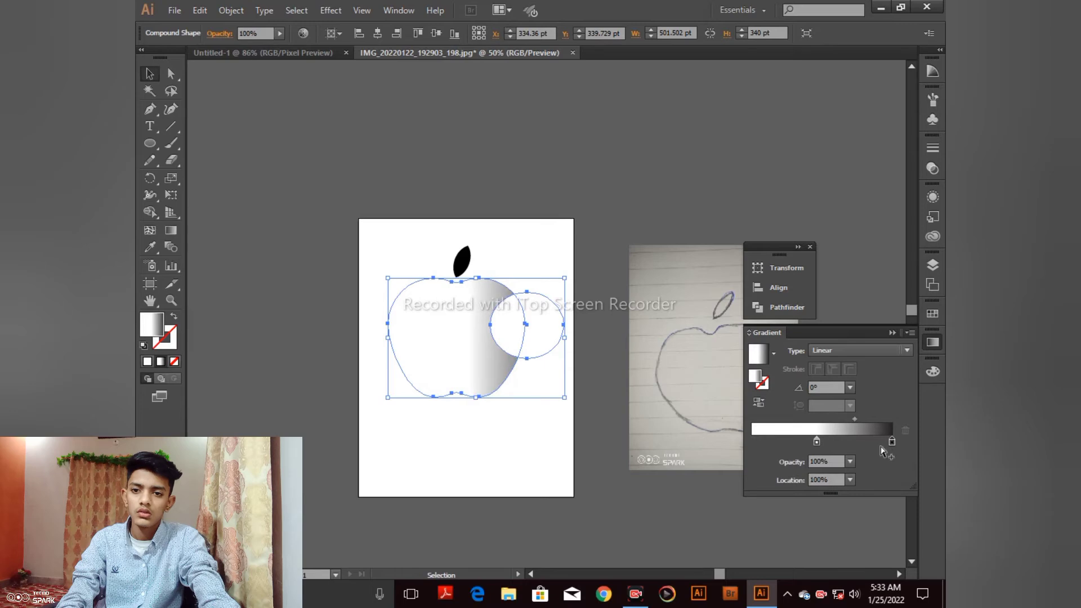
Add a gradient stop at about 5% on the apple body's gradient and colour it black.
click(758, 442)
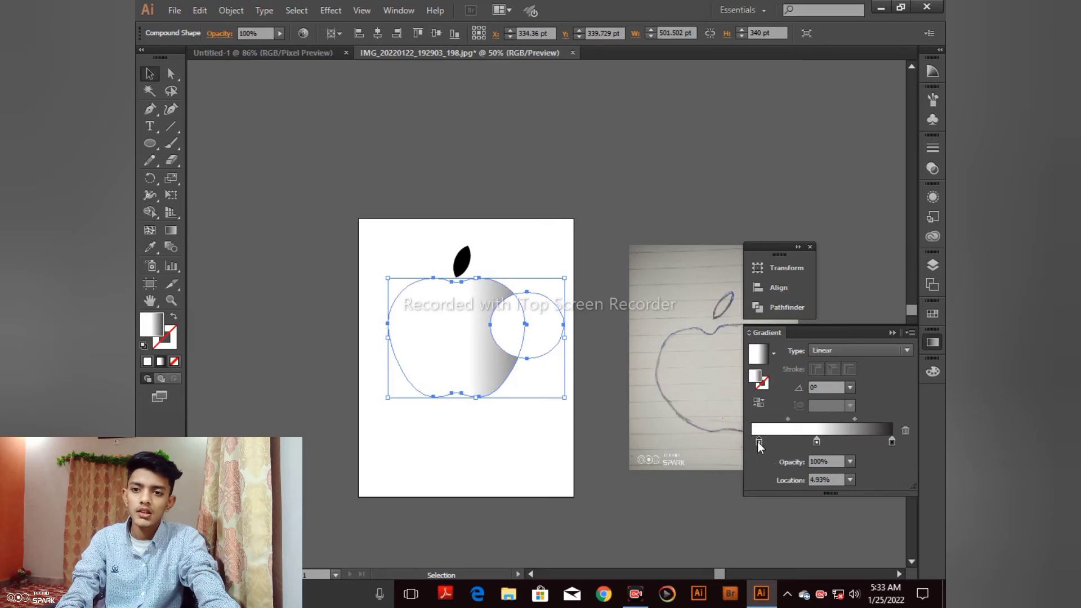
double_click(759, 442)
click(707, 306)
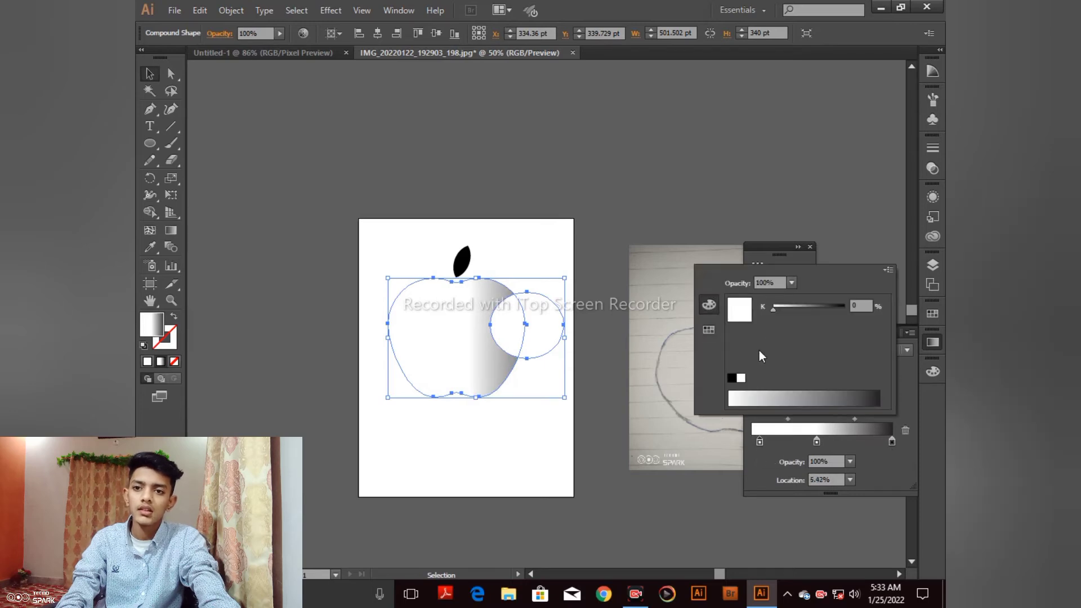
click(732, 377)
click(699, 498)
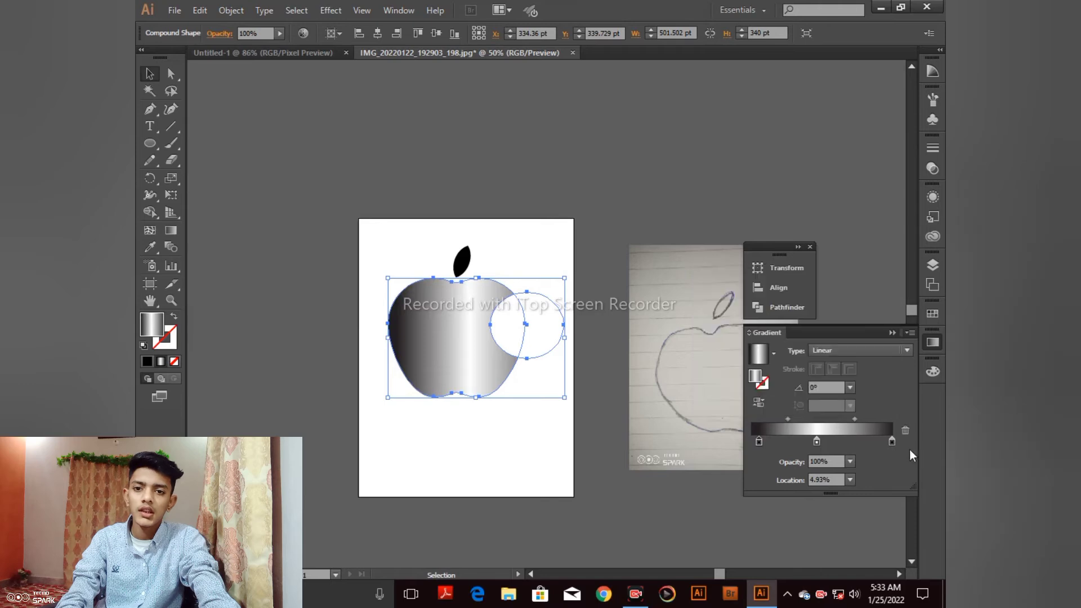
Move the right black stop of the apple body's gradient to about 89% and set the white stop's location to 50%.
drag(892, 442, 876, 444)
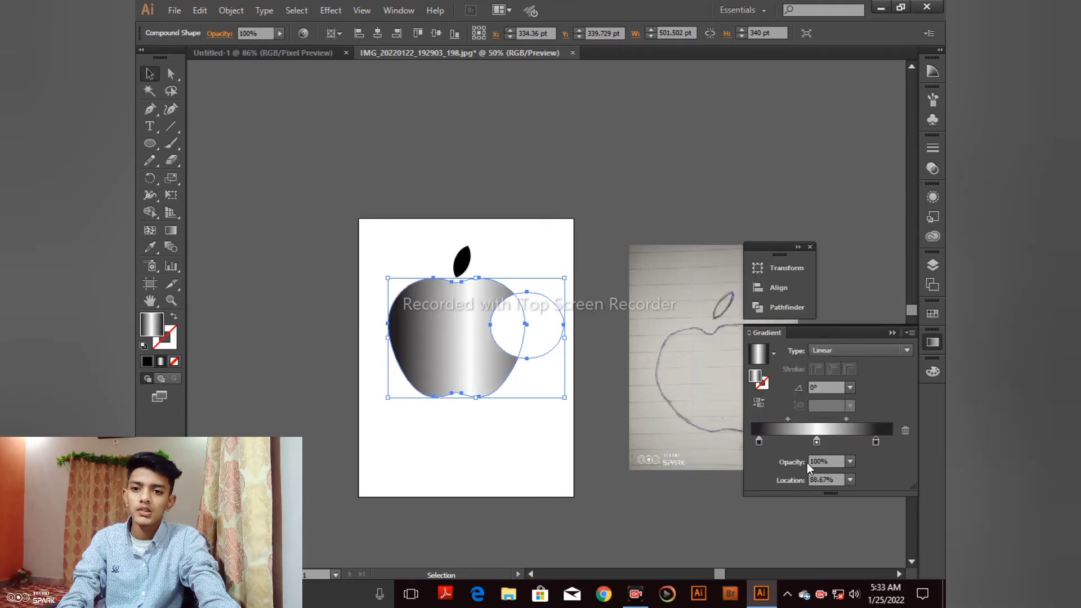
double_click(816, 443)
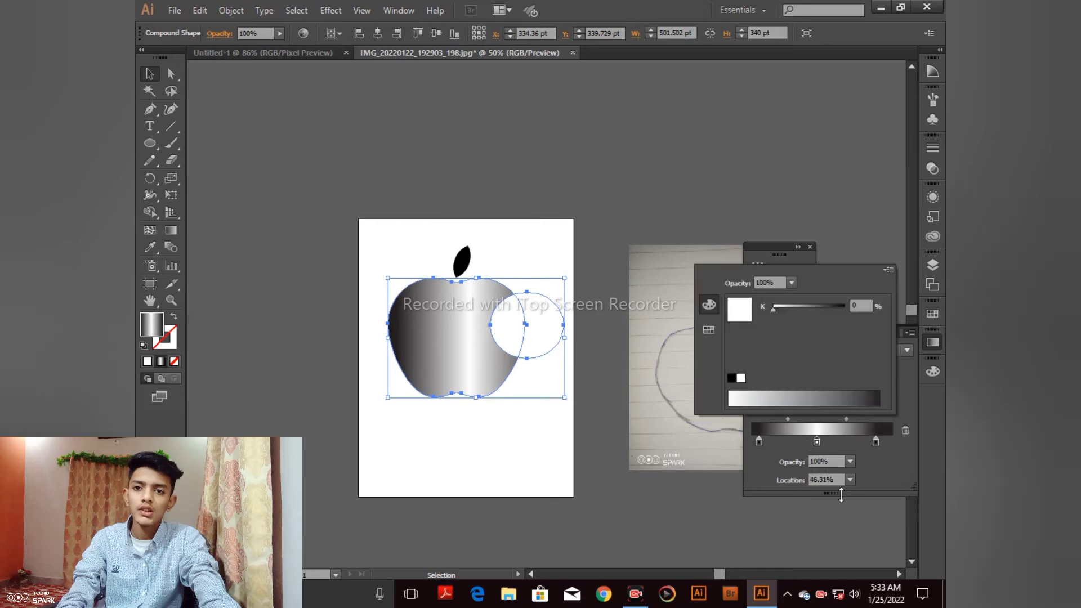
click(852, 478)
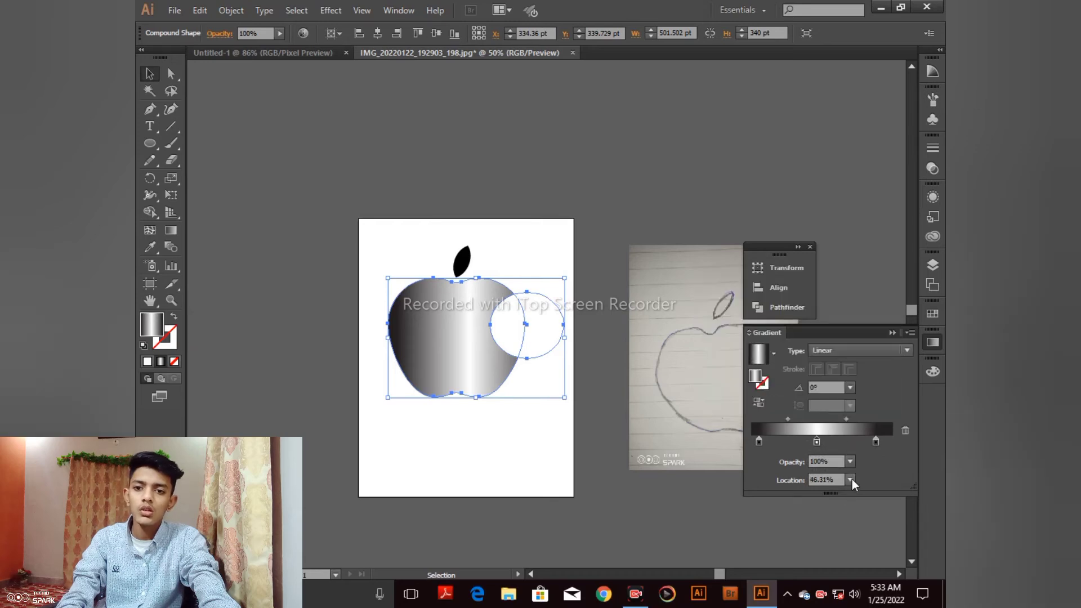
click(851, 479)
click(870, 309)
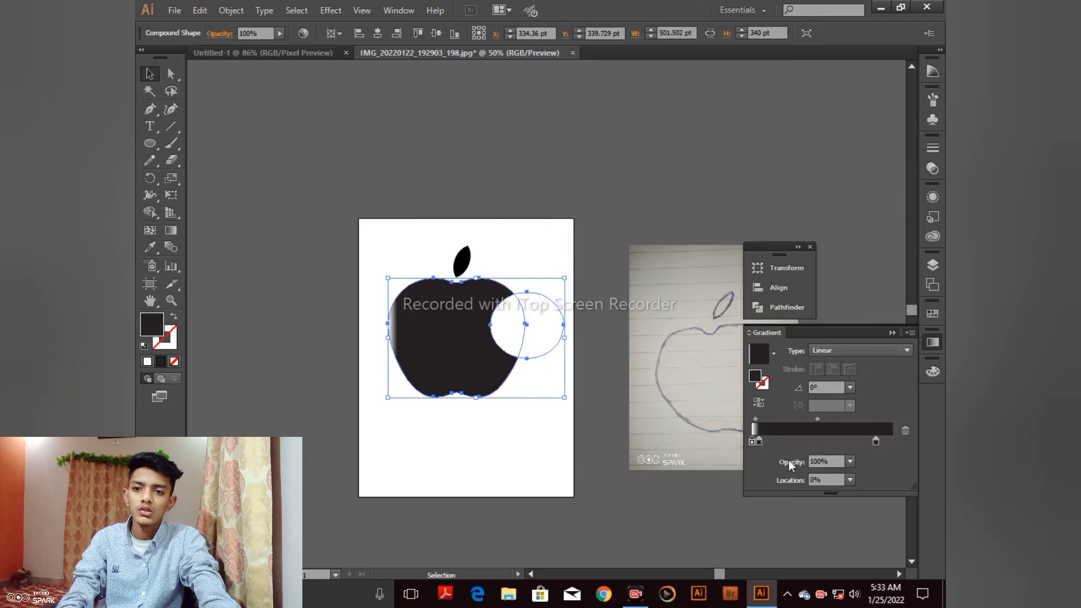
click(849, 480)
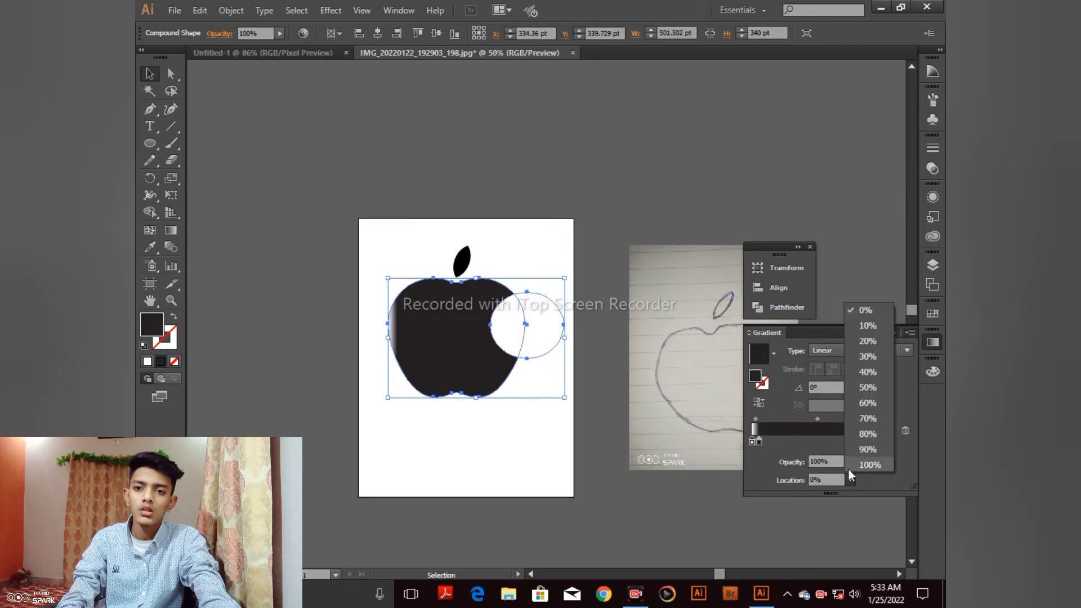
click(856, 393)
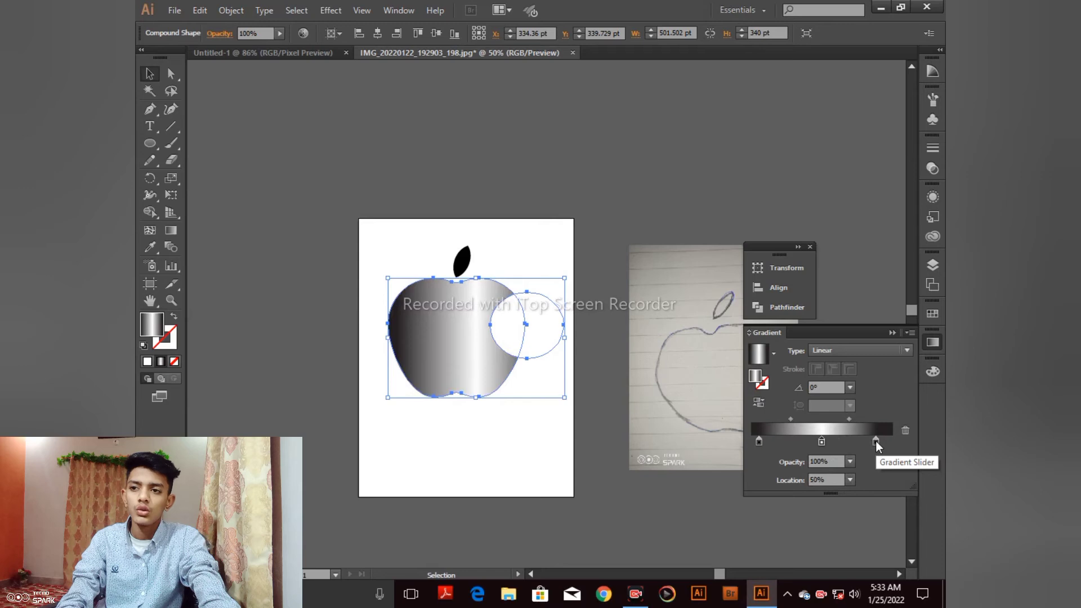
Place dark stops at about 79% and 82% on the apple body's gradient and shift its white stop to about 44%.
drag(876, 441, 864, 440)
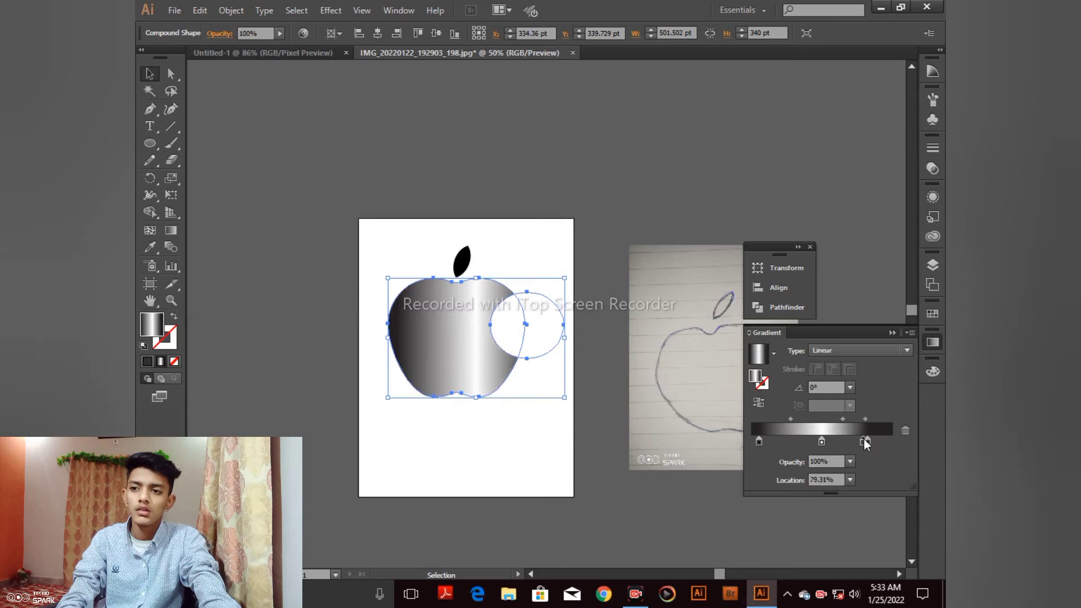
double_click(865, 440)
click(821, 443)
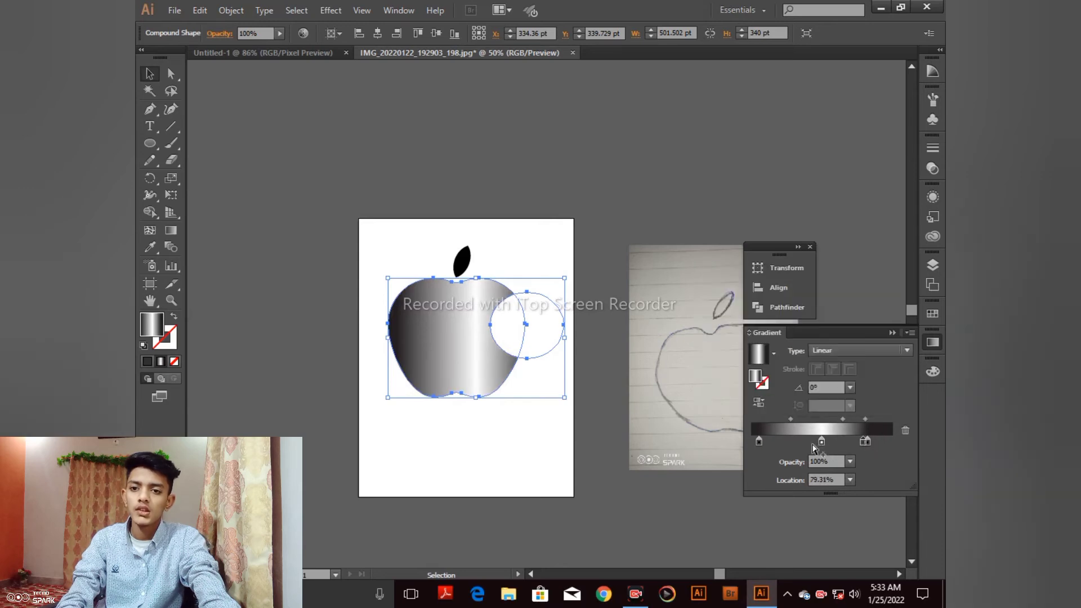
drag(821, 442, 812, 443)
click(865, 441)
double_click(865, 441)
click(881, 476)
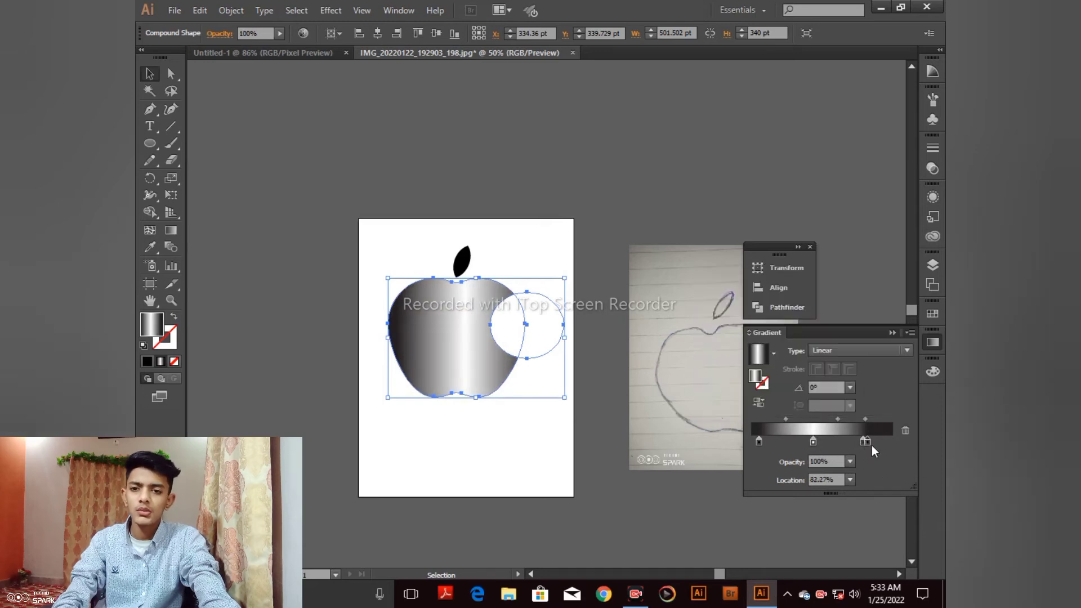
key(Delete)
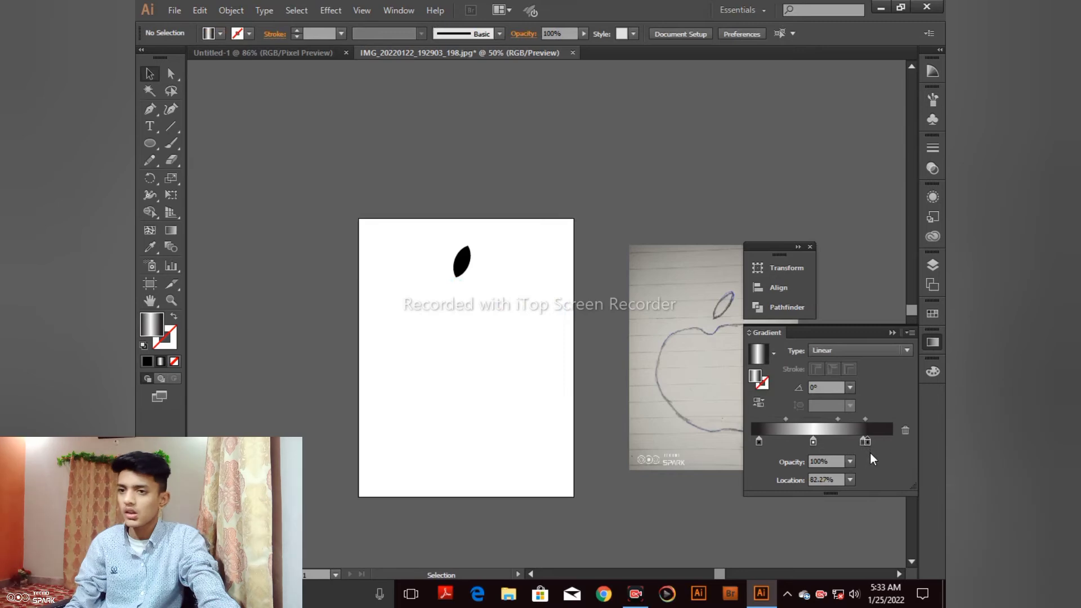
key(ctrl+z)
Delete the surplus black stop at about 82% from the apple body's gradient.
double_click(868, 442)
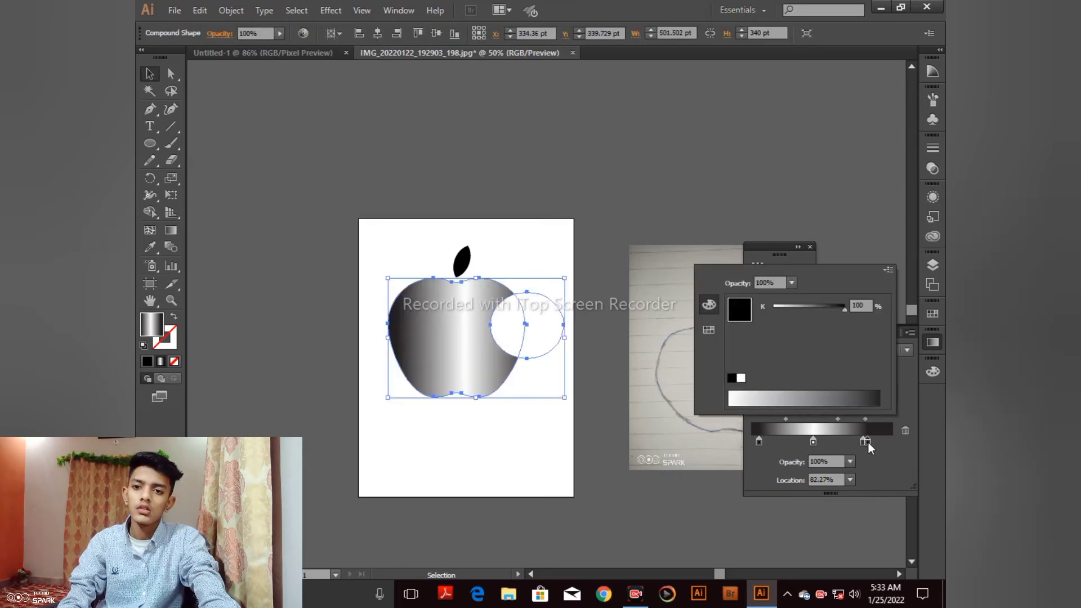
click(907, 431)
click(906, 431)
Move the right dark stop of the apple body's gradient to about 77% and colour it black.
drag(863, 442, 860, 441)
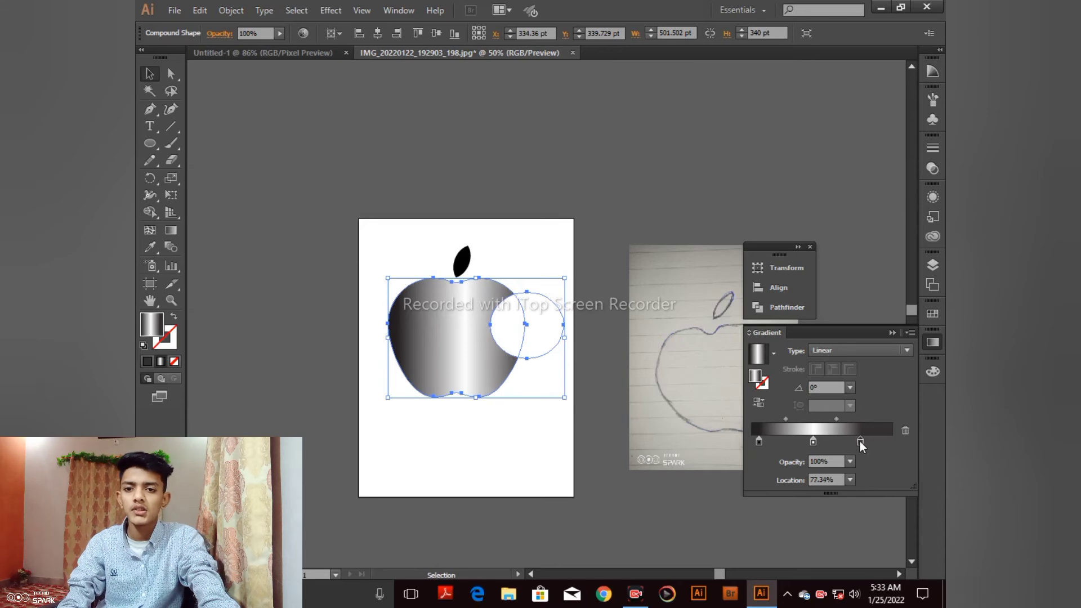
double_click(859, 441)
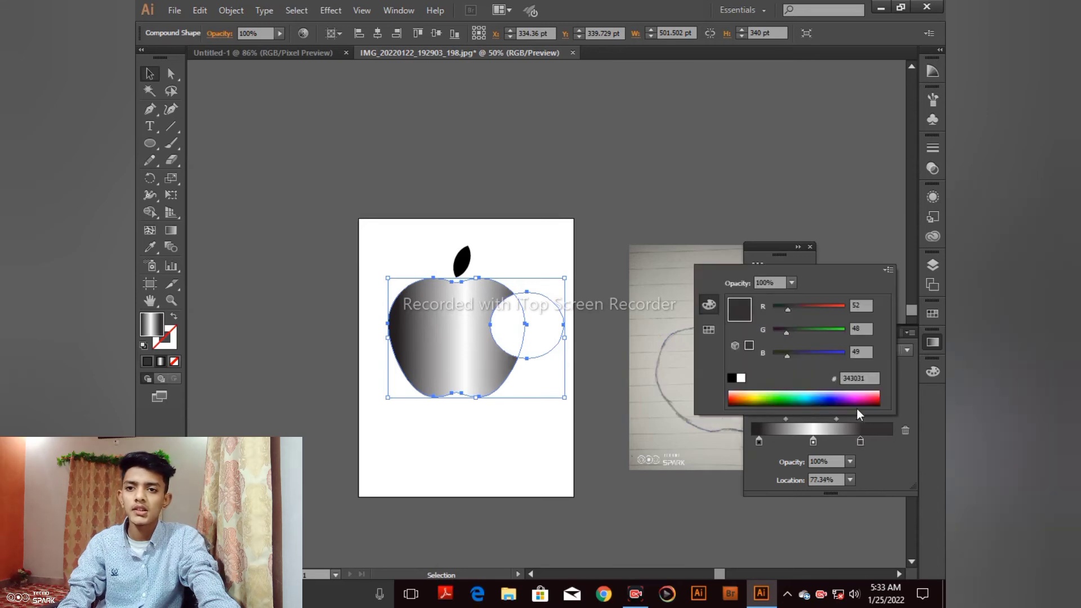
click(732, 378)
click(690, 471)
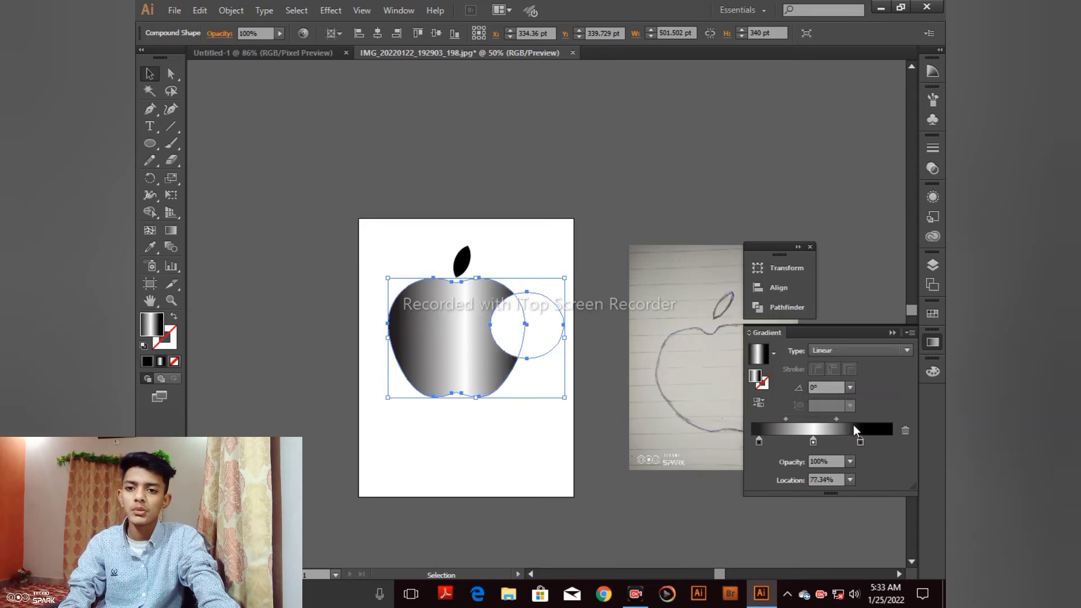
double_click(758, 440)
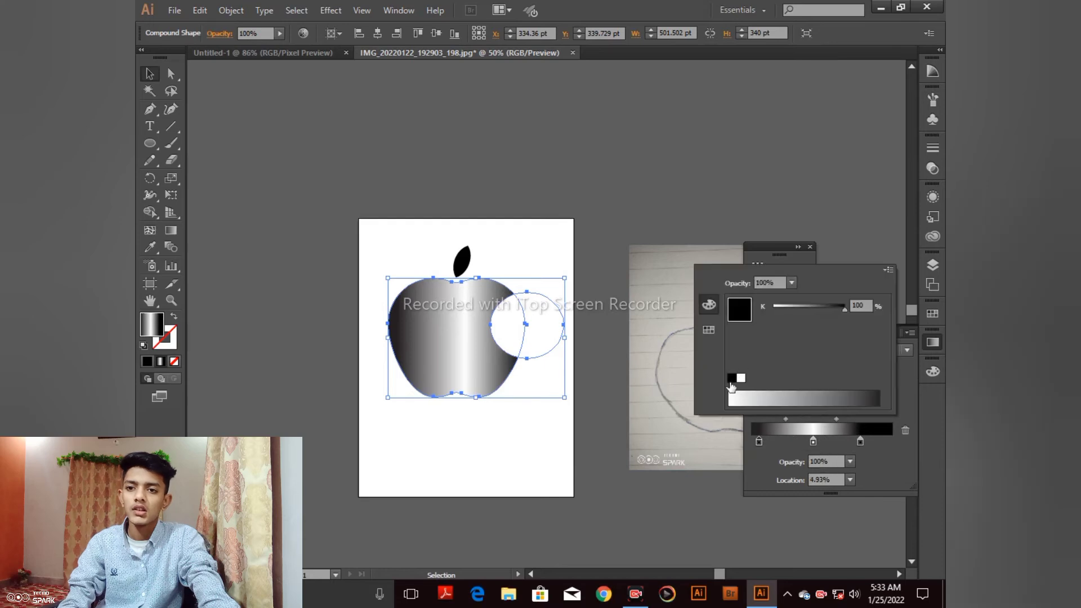
click(675, 495)
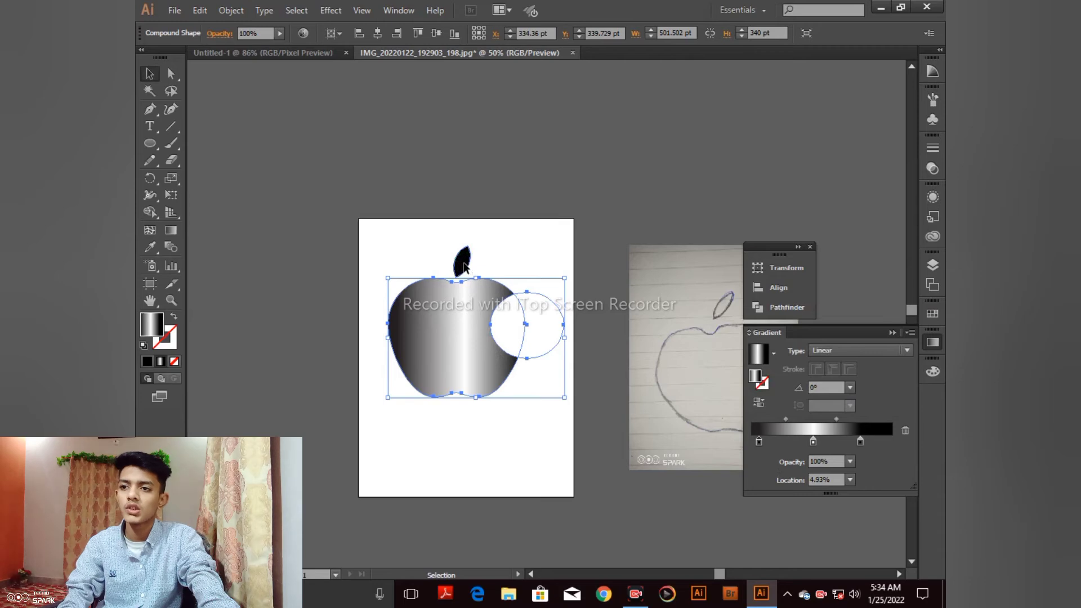
Copy the apple body's gradient onto the leaf with the Eyedropper and deselect it.
click(458, 262)
click(150, 247)
click(415, 347)
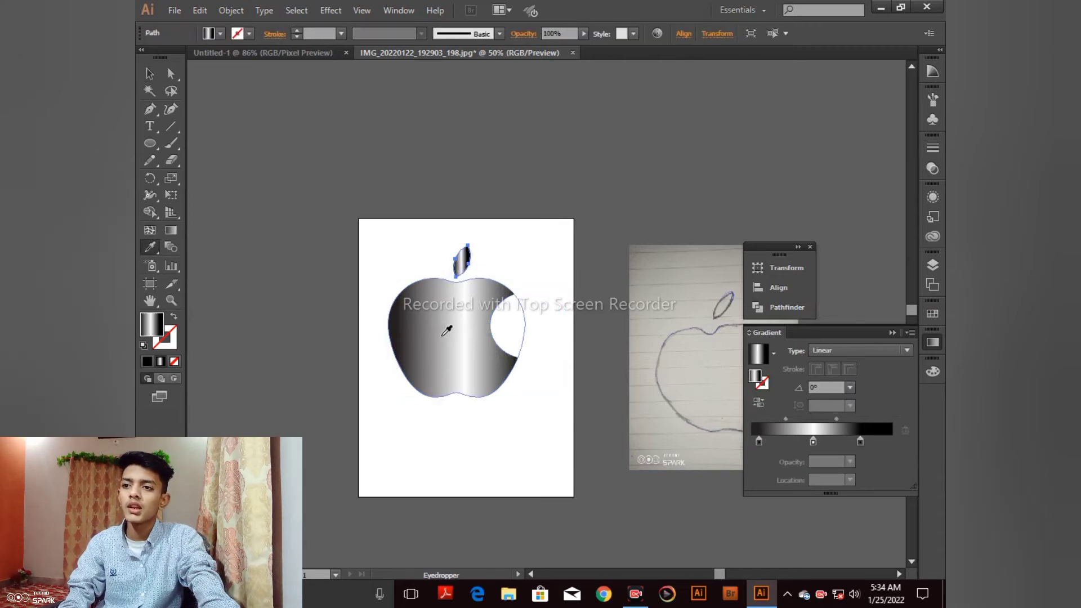
click(150, 73)
click(520, 241)
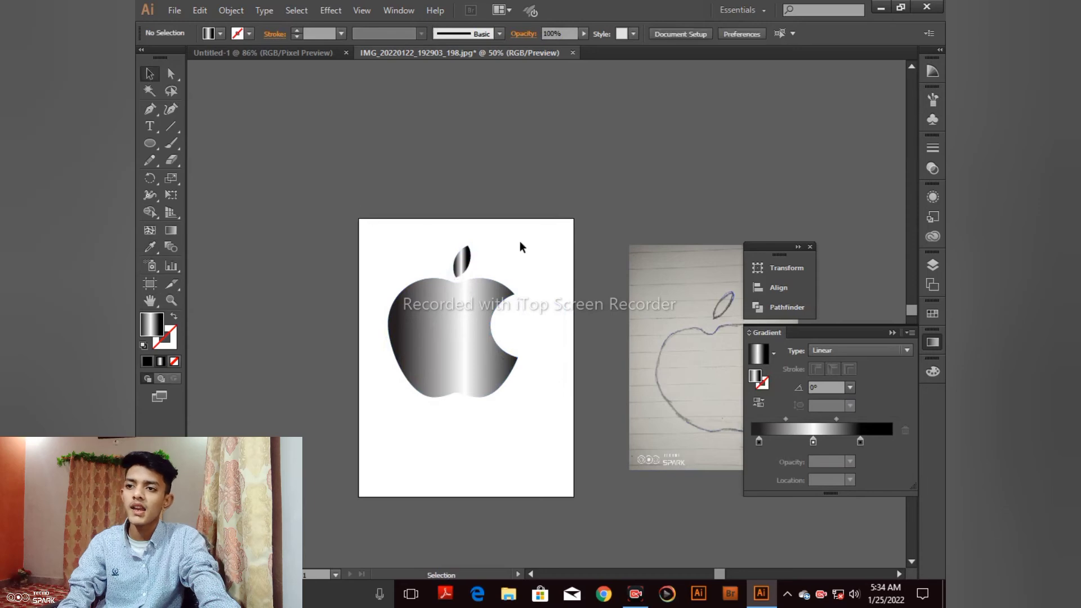
Move the leaf gradient's left black stop to about 4% and its right black stop to about 93%.
key(ctrl+equal)
click(537, 322)
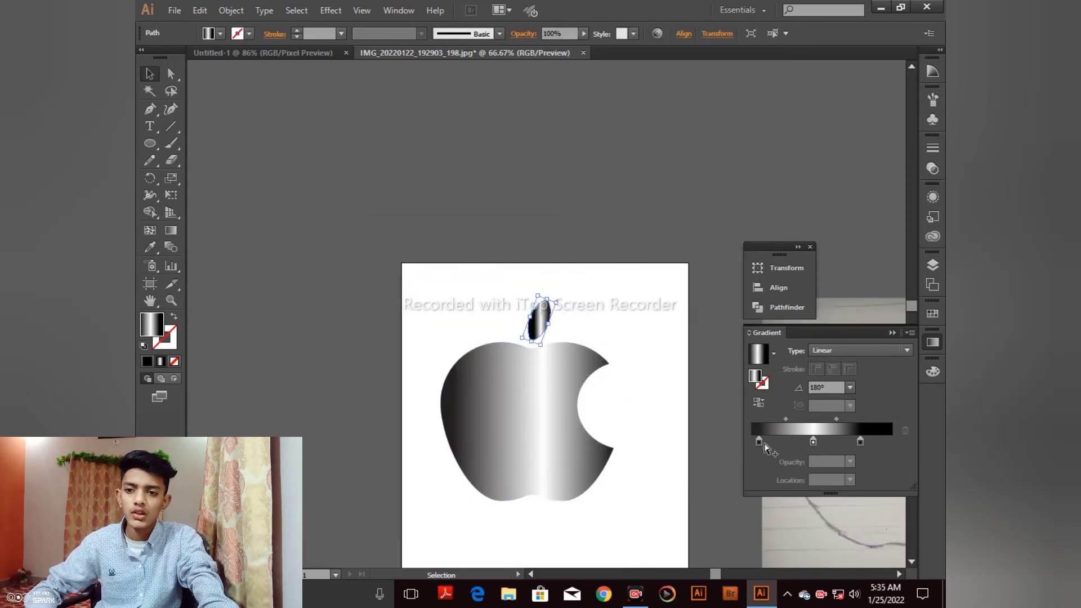
click(759, 443)
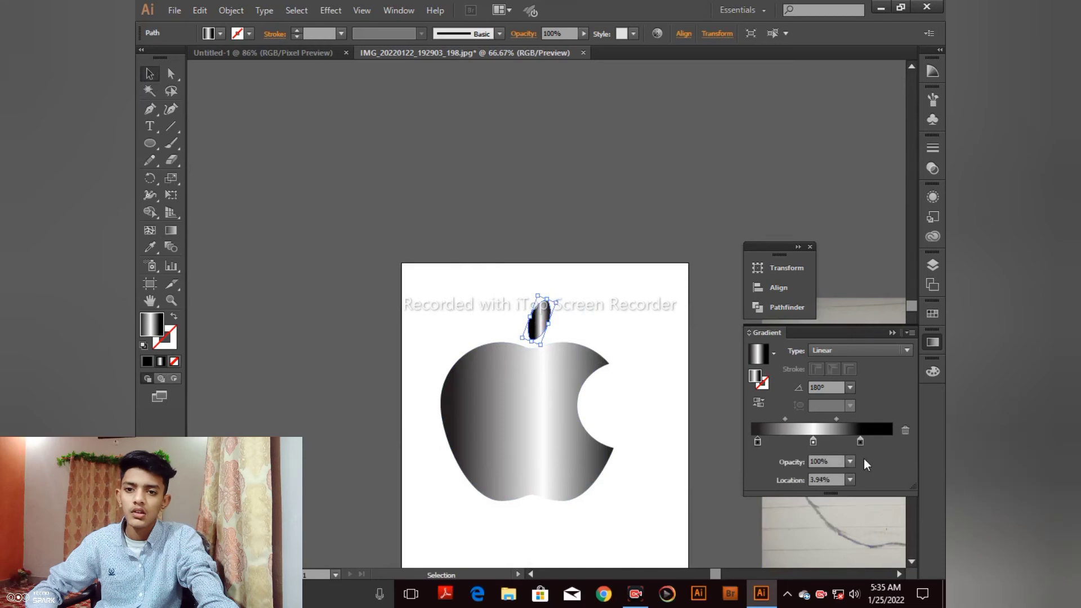
drag(860, 443, 878, 439)
double_click(878, 443)
click(902, 433)
click(902, 433)
drag(871, 443, 885, 438)
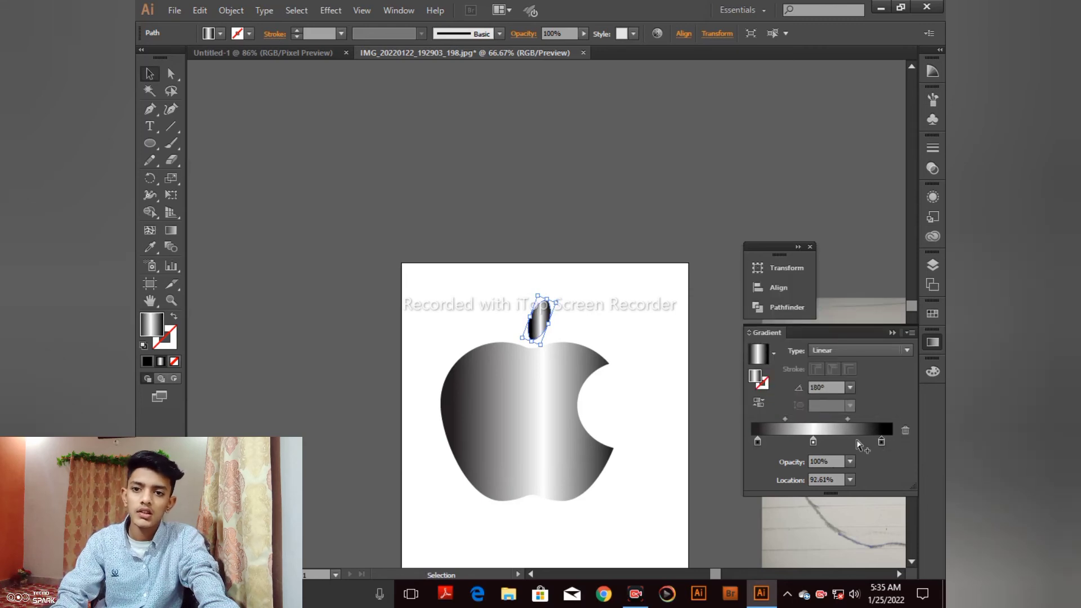
Set the location of the leaf gradient's white stop to 50%.
click(813, 441)
click(850, 480)
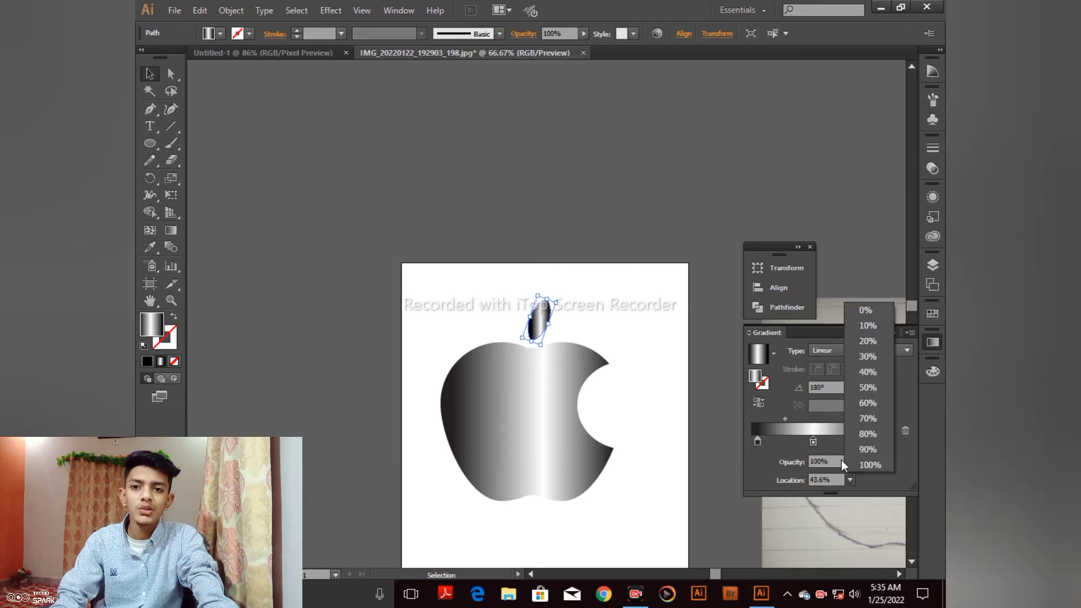
click(867, 388)
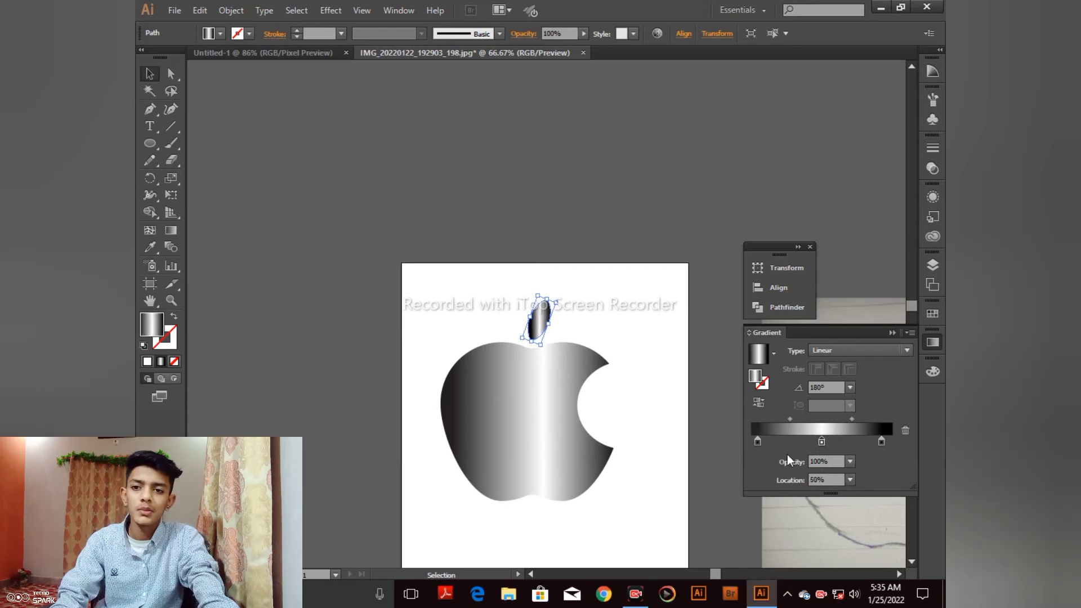
Move the leaf gradient's left black stop inward to about 8%, shift the right one slightly outward and deselect the leaf.
click(757, 441)
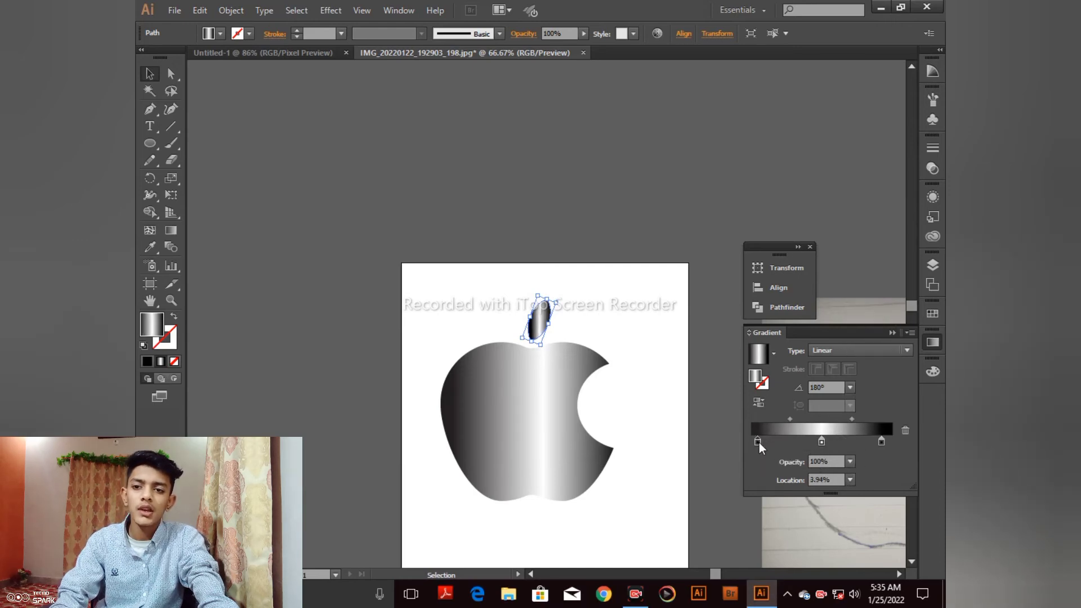
drag(759, 444, 770, 442)
click(883, 442)
drag(886, 442, 889, 442)
drag(769, 443, 764, 444)
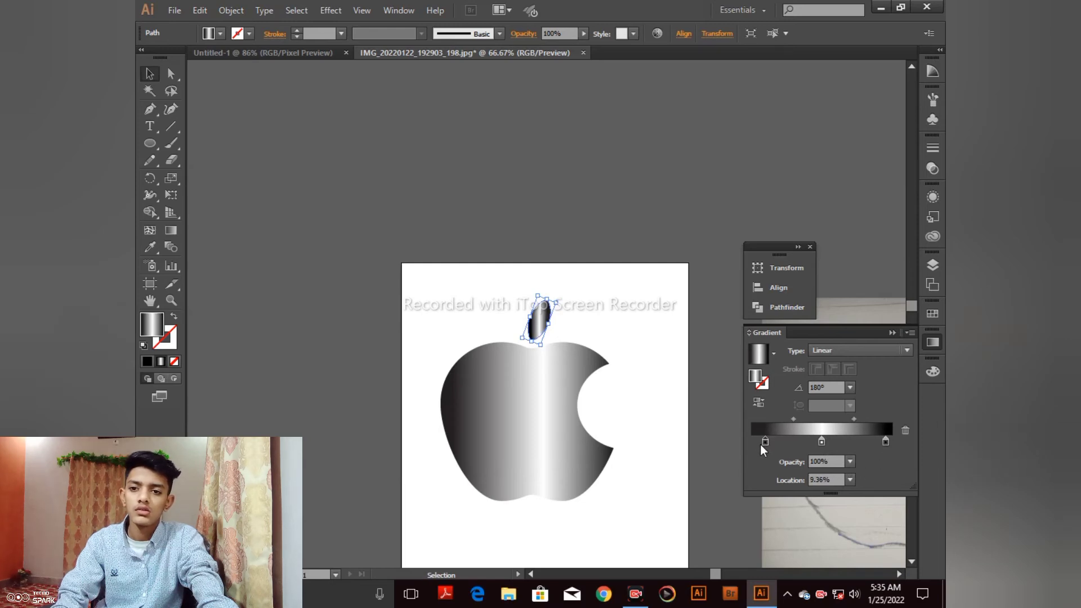
click(667, 414)
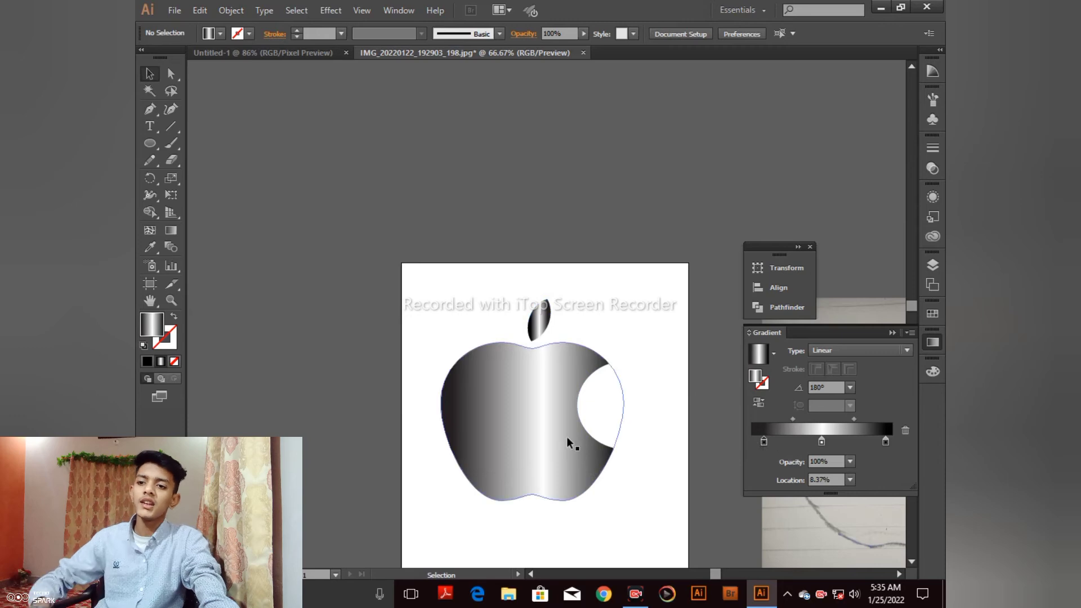
Collapse the gradient settings and move the reference sketch close beside the artboard, clear of the floating panel.
click(892, 332)
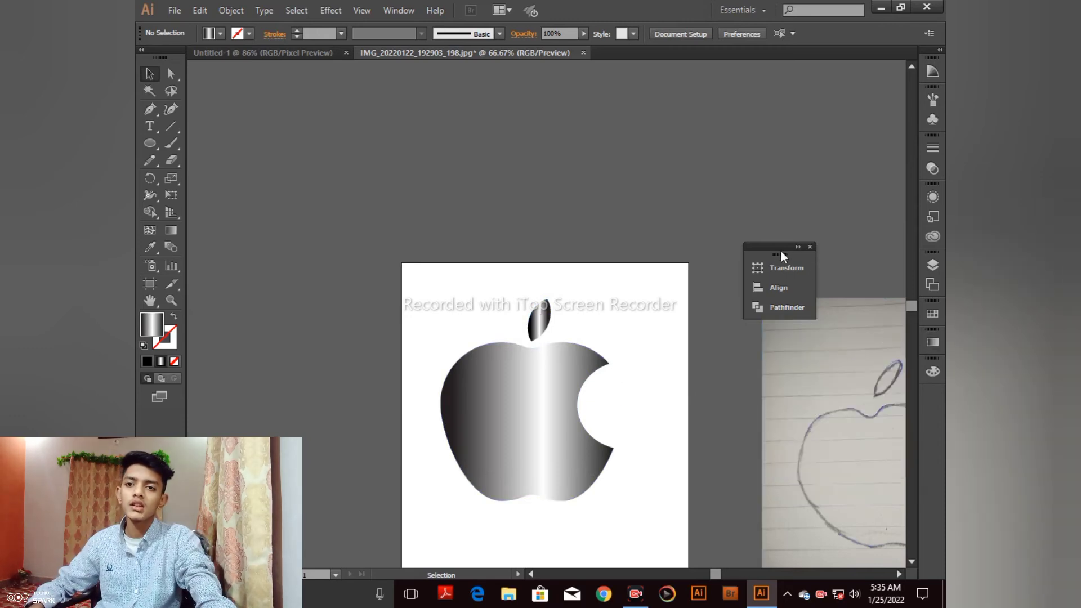
key(space)
drag(641, 357, 471, 266)
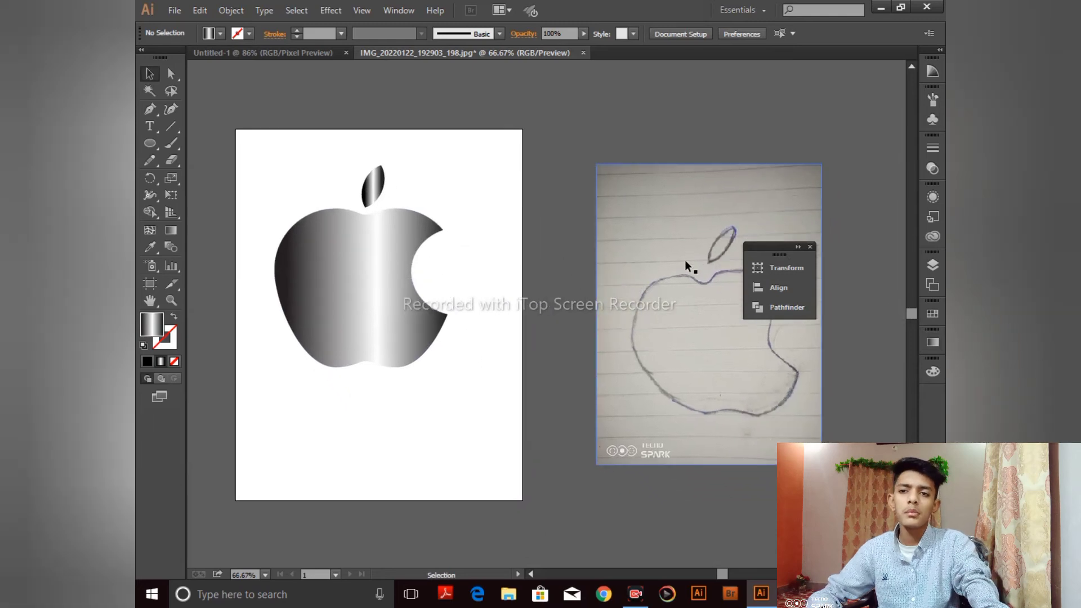
drag(692, 412, 632, 406)
drag(780, 259, 861, 255)
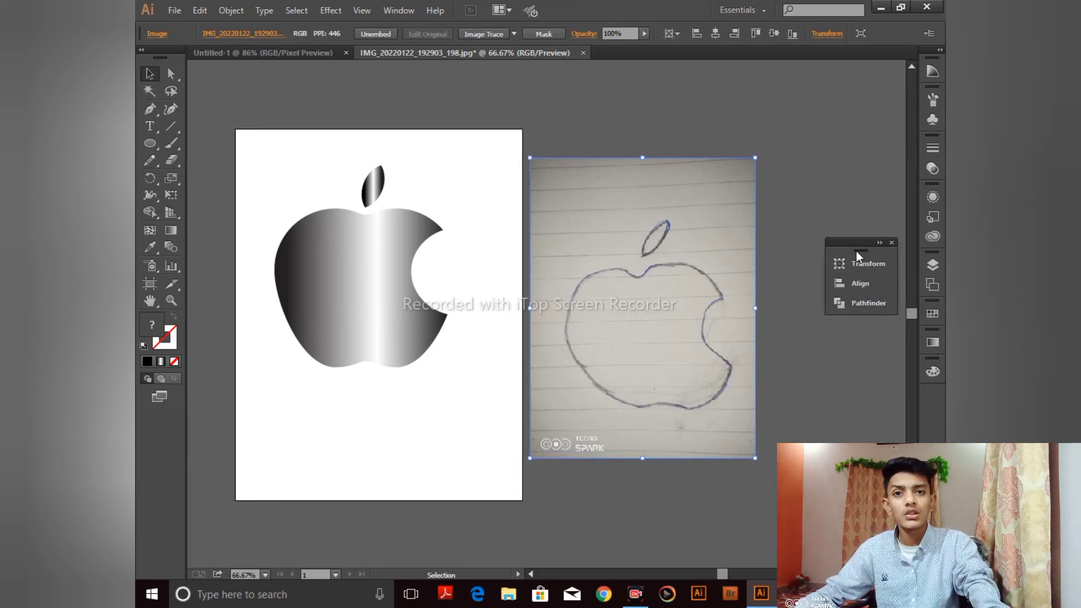
click(411, 236)
click(495, 271)
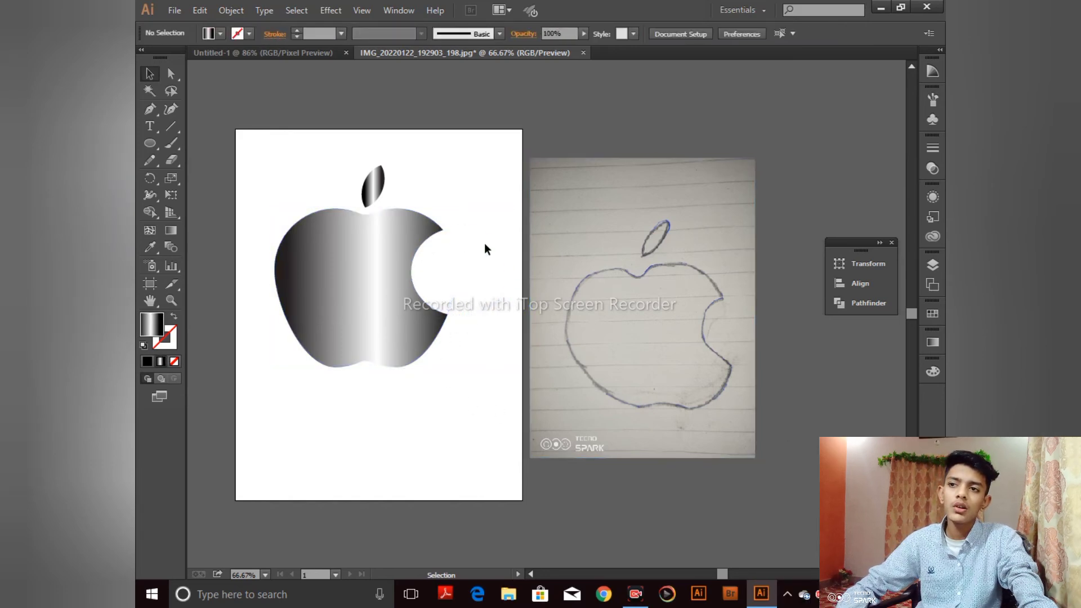
click(504, 265)
click(508, 267)
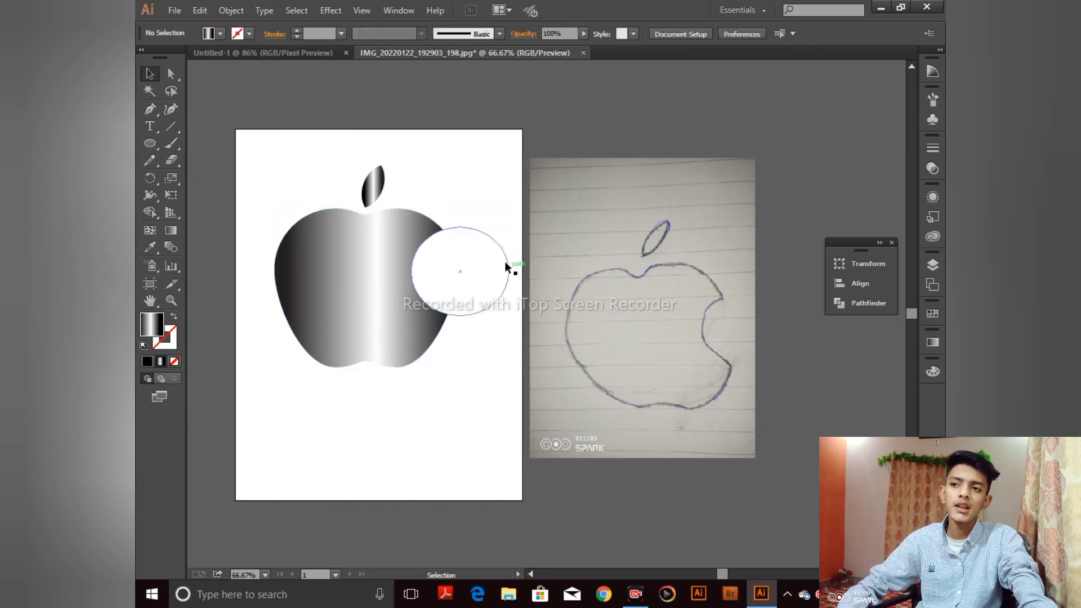
click(505, 256)
click(493, 180)
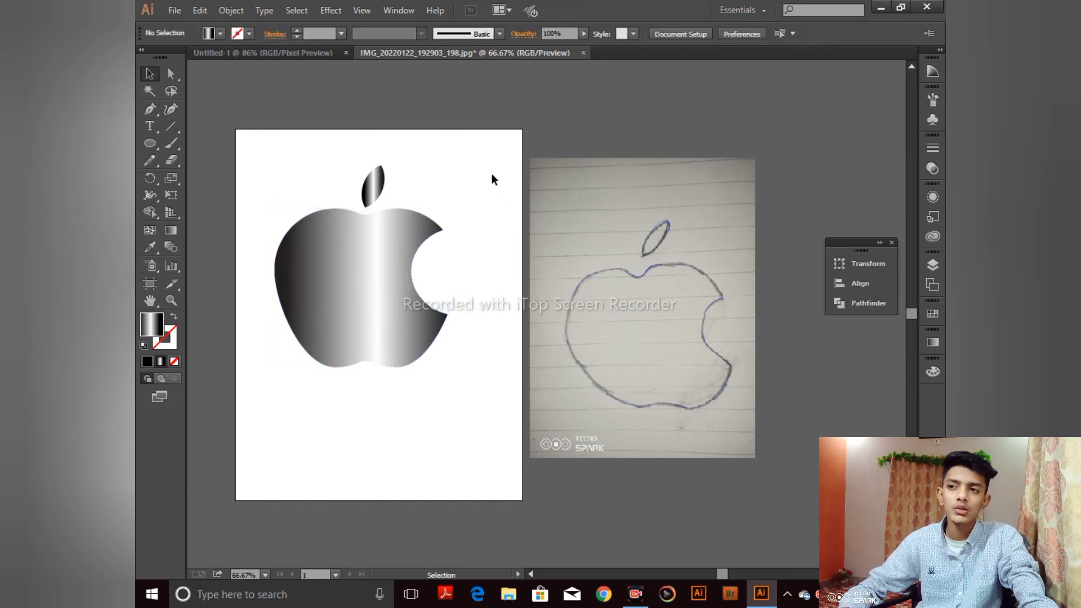
Move the apple body's compound shape straight down by about 25 pt.
double_click(453, 238)
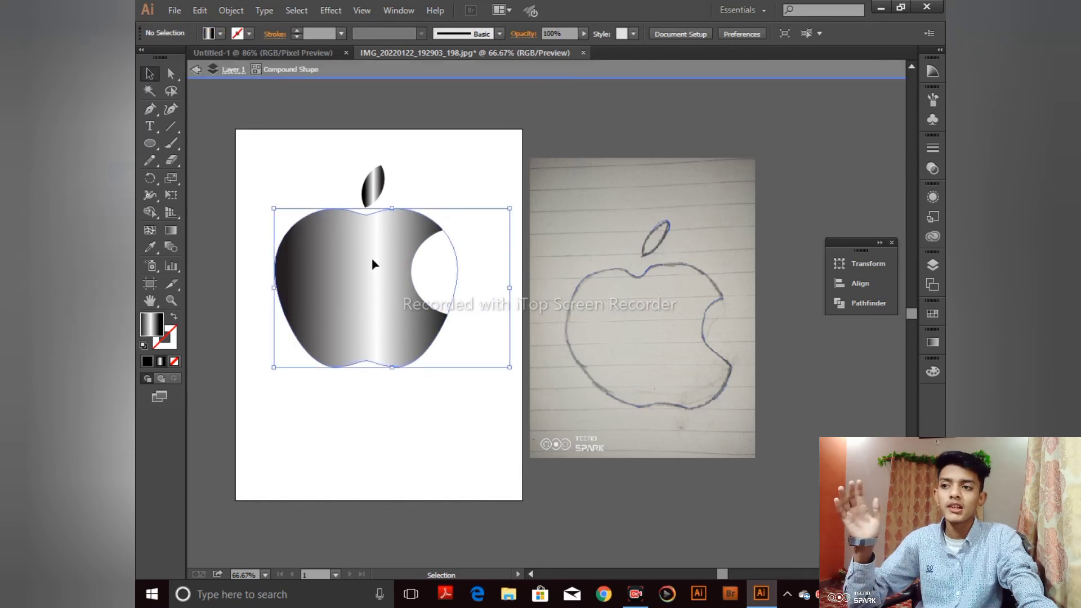
double_click(491, 258)
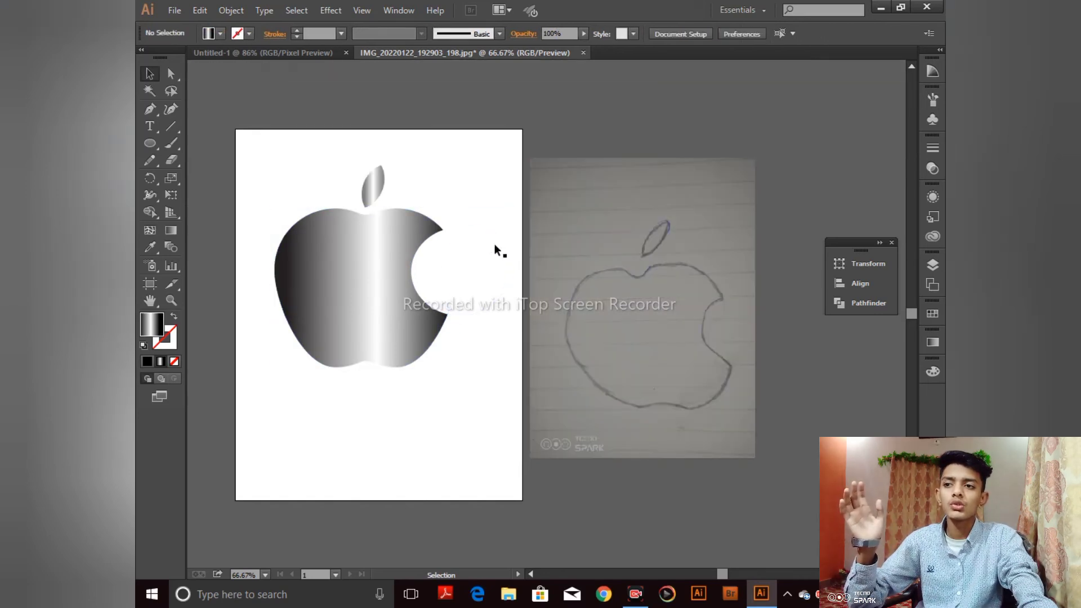
drag(464, 211, 516, 284)
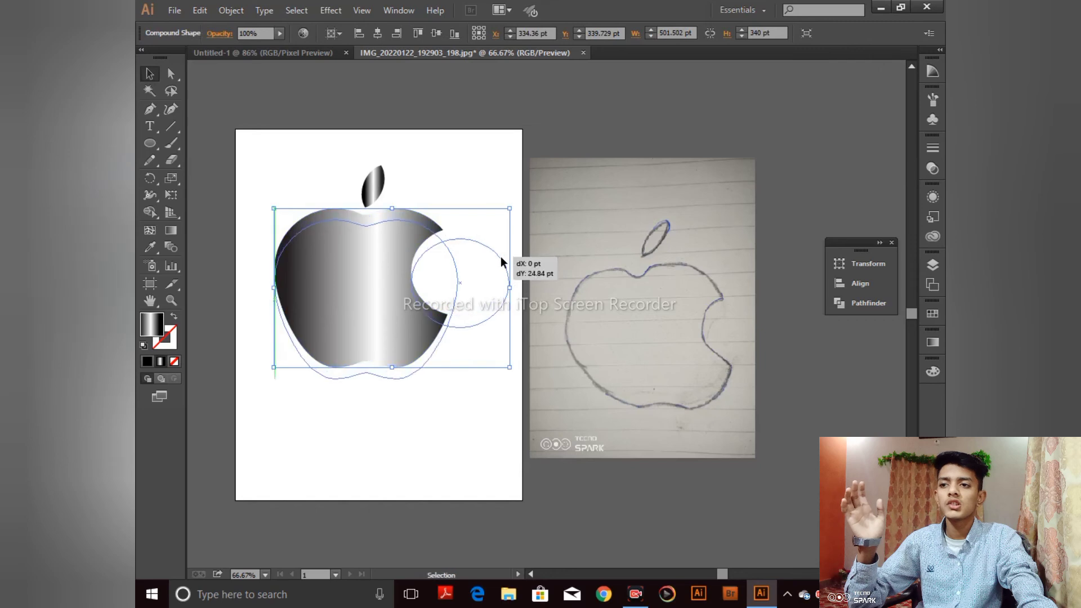
Isolate the apple's compound shape, select the bite circle and nudge it down six steps.
double_click(450, 273)
drag(467, 229, 494, 274)
click(495, 259)
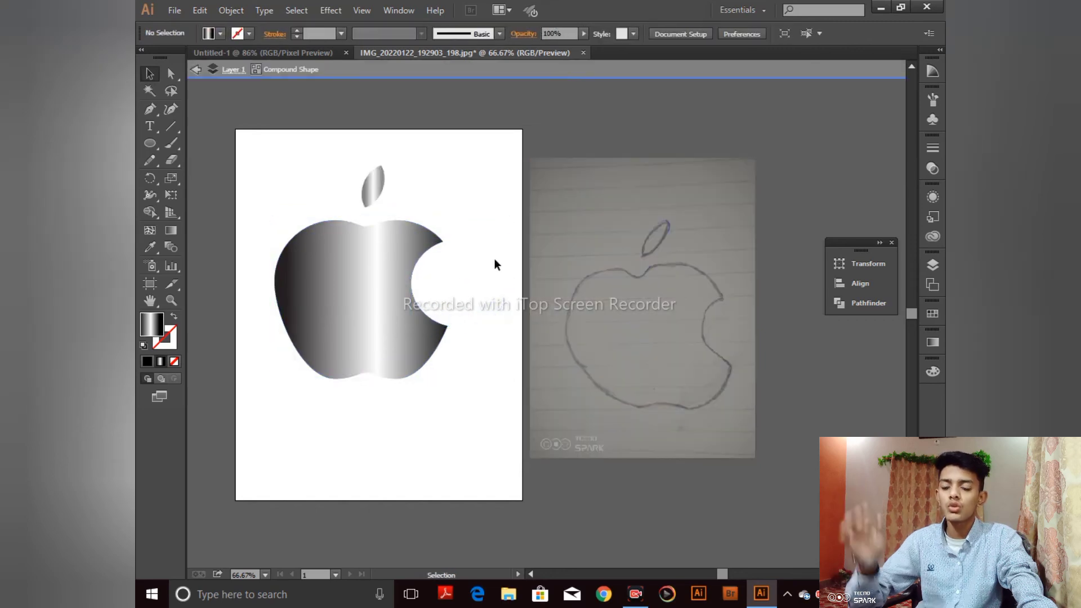
drag(438, 201, 503, 269)
click(476, 199)
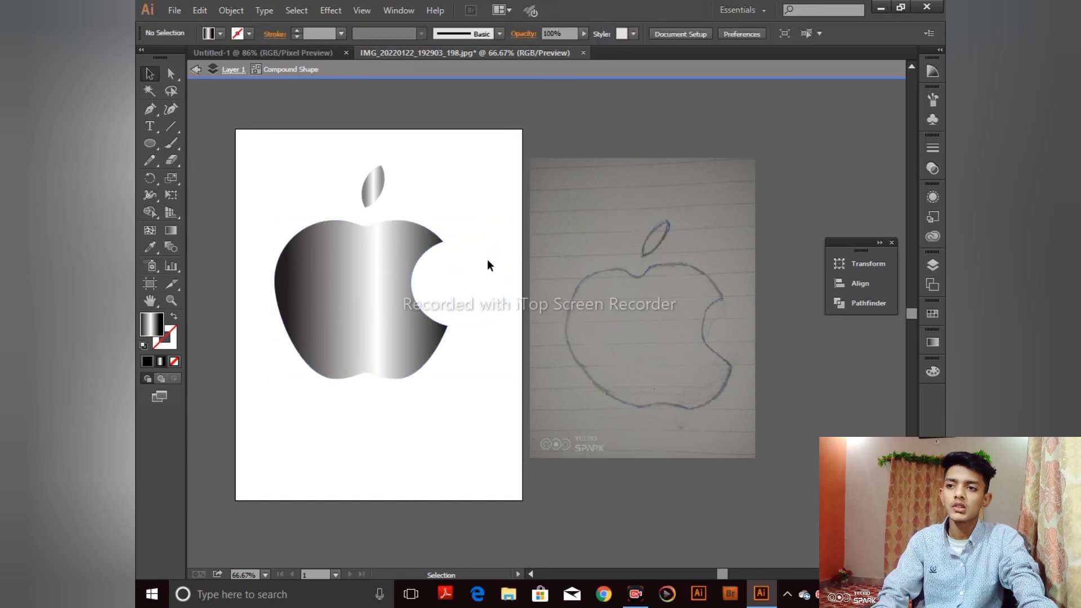
drag(483, 198, 506, 287)
key(Down)
key(Down)
key(Down)
key(Down)
key(Down)
key(Down)
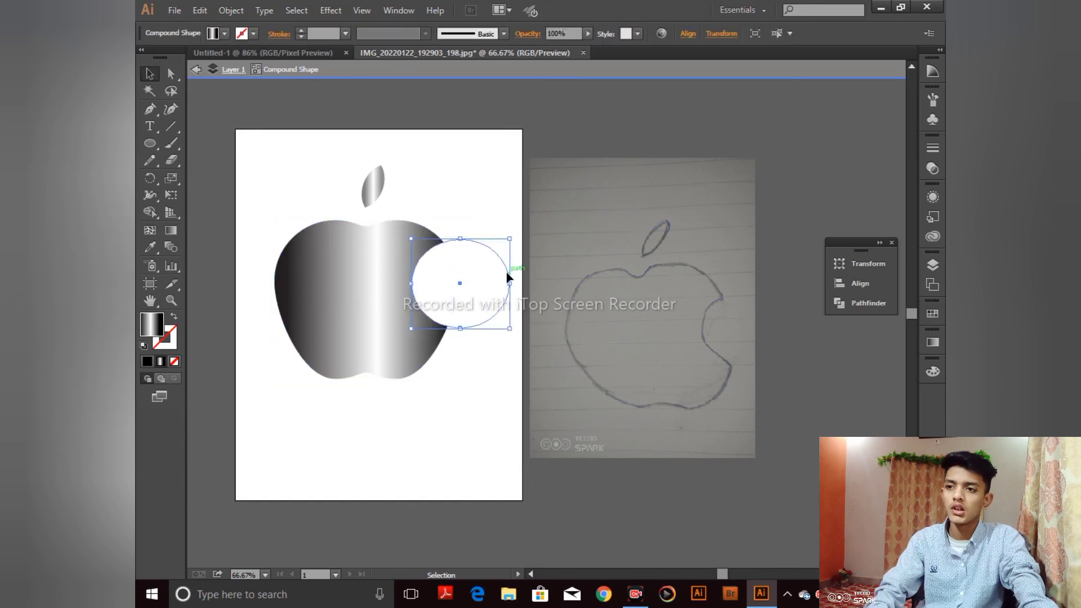
click(481, 185)
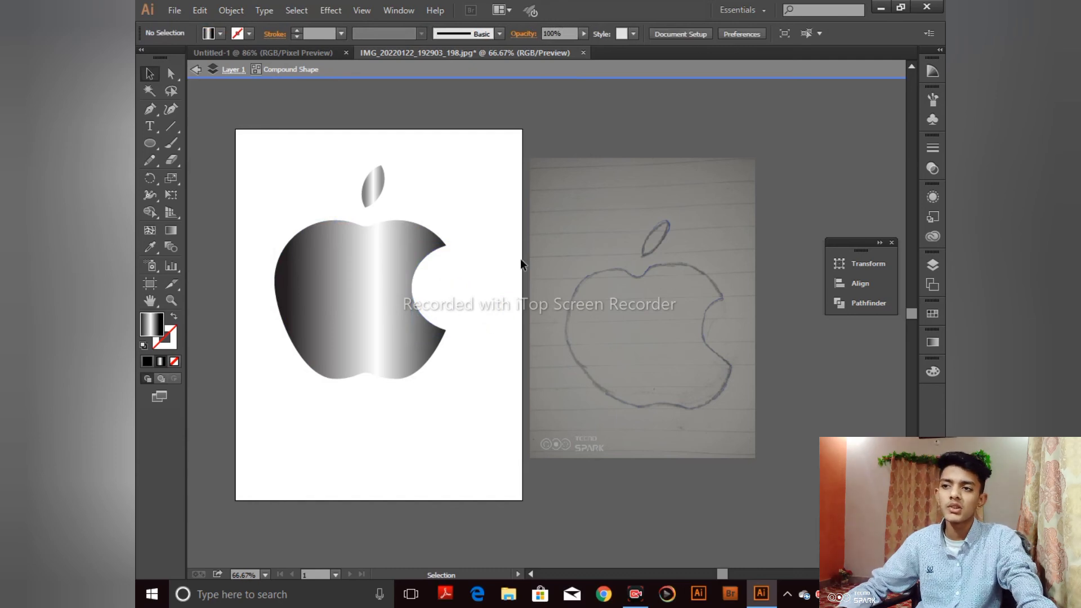